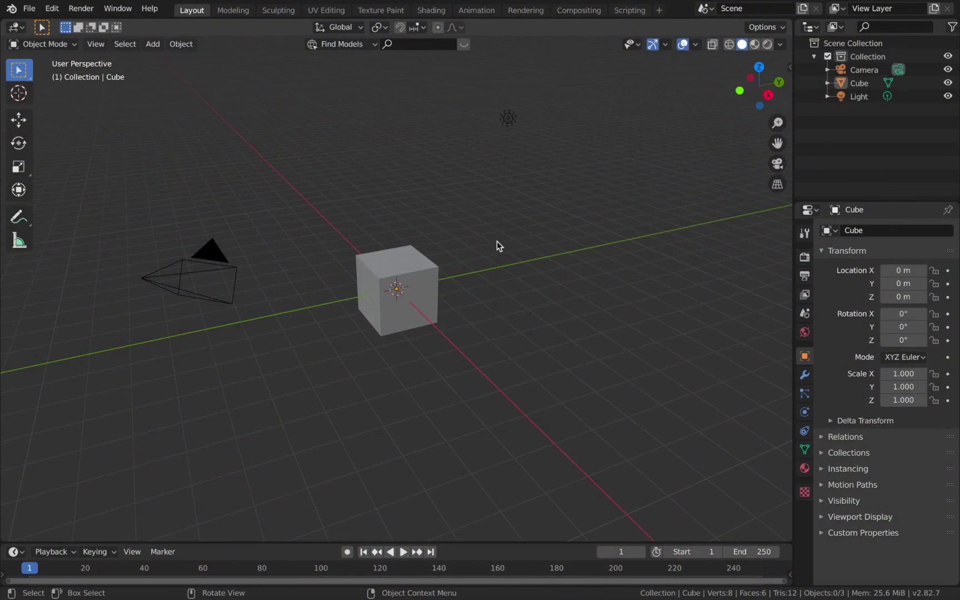
# Step: Delete the light from the default scene
pyautogui.click(508, 120)
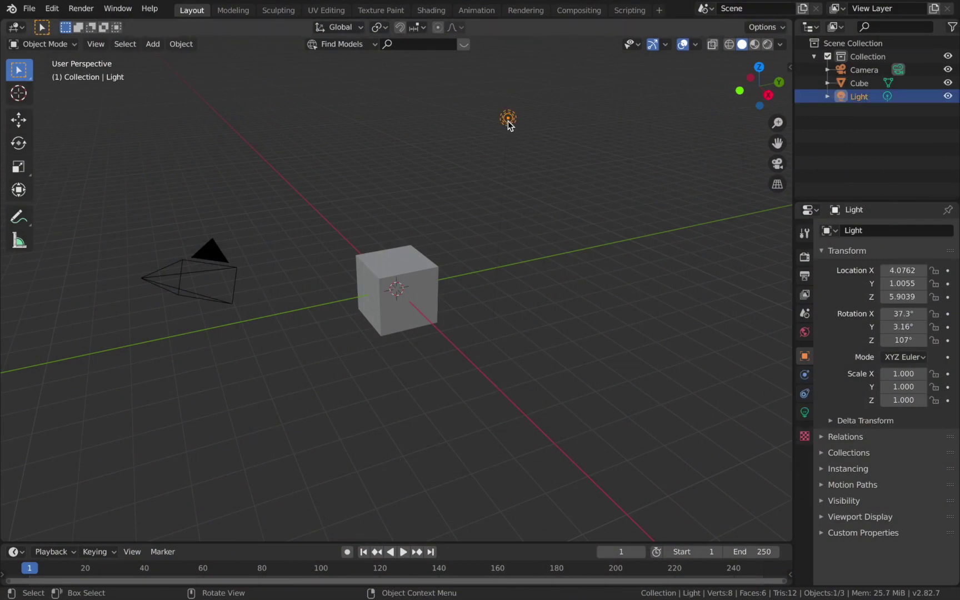
pyautogui.press('x')
pyautogui.click(508, 121)
# Step: Add an Array modifier to the cube
pyautogui.moveTo(497, 143); pyautogui.dragTo(445, 233, button='middle')
pyautogui.click(427, 281)
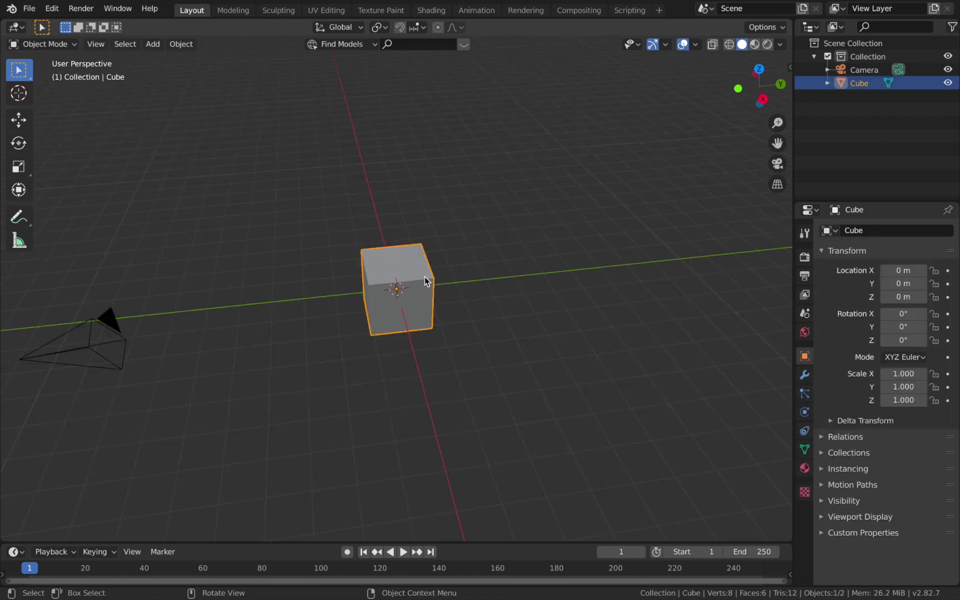
pyautogui.click(805, 375)
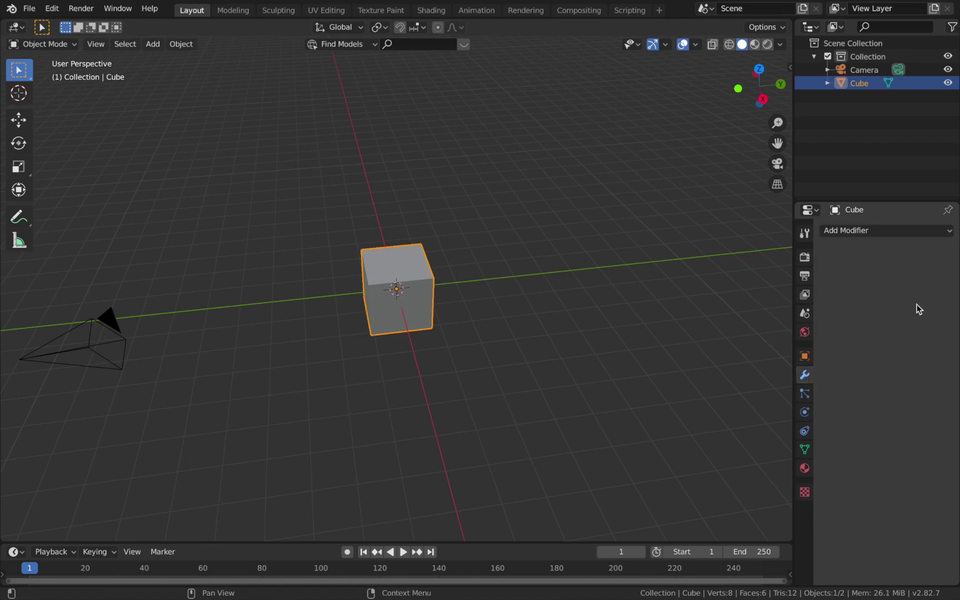
pyautogui.click(865, 232)
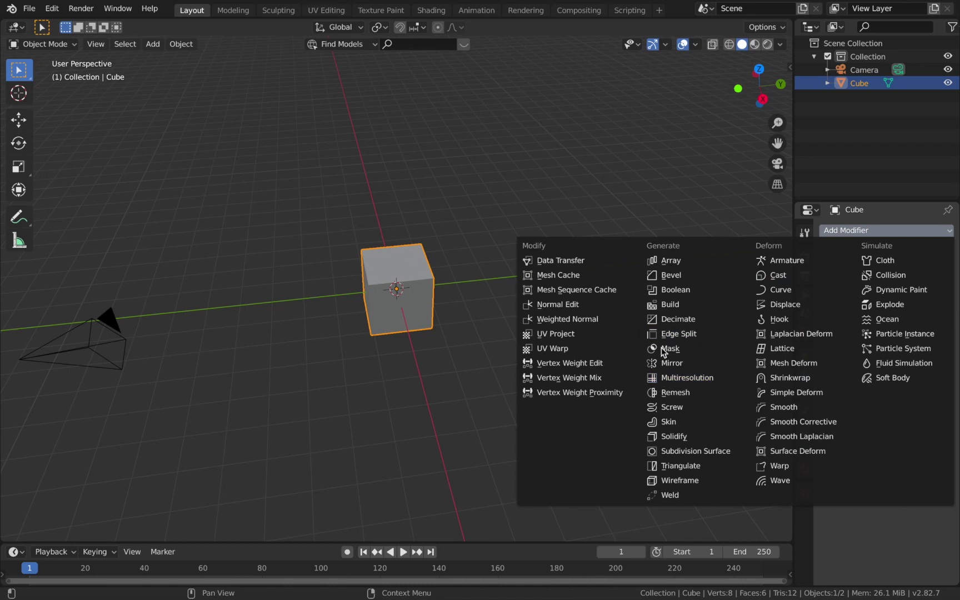
pyautogui.click(672, 264)
pyautogui.hscroll(10, 444, 358)
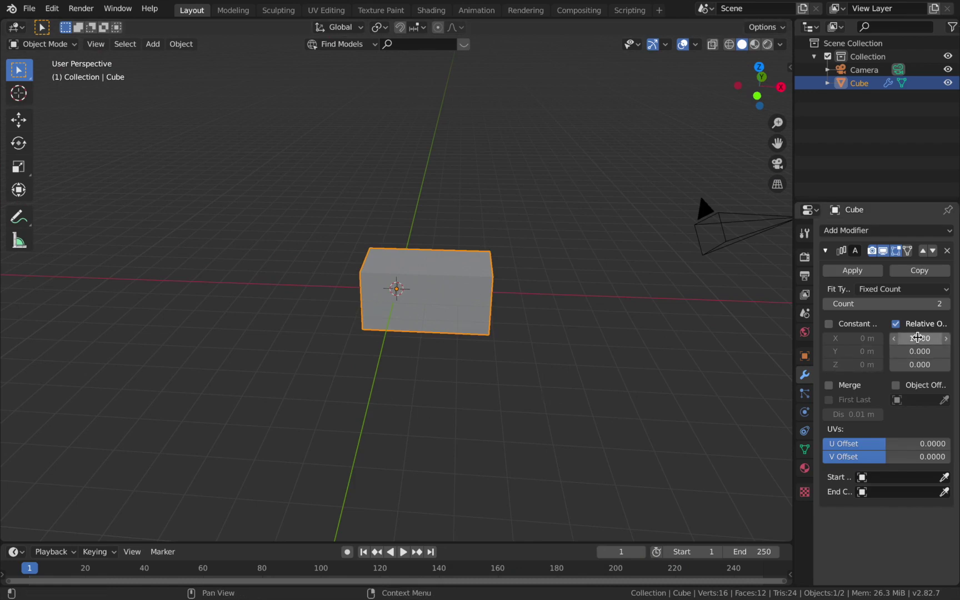
# Step: Set the cube's Array modifier to a relative X offset of 4.4 and a count of 6
pyautogui.click(912, 338)
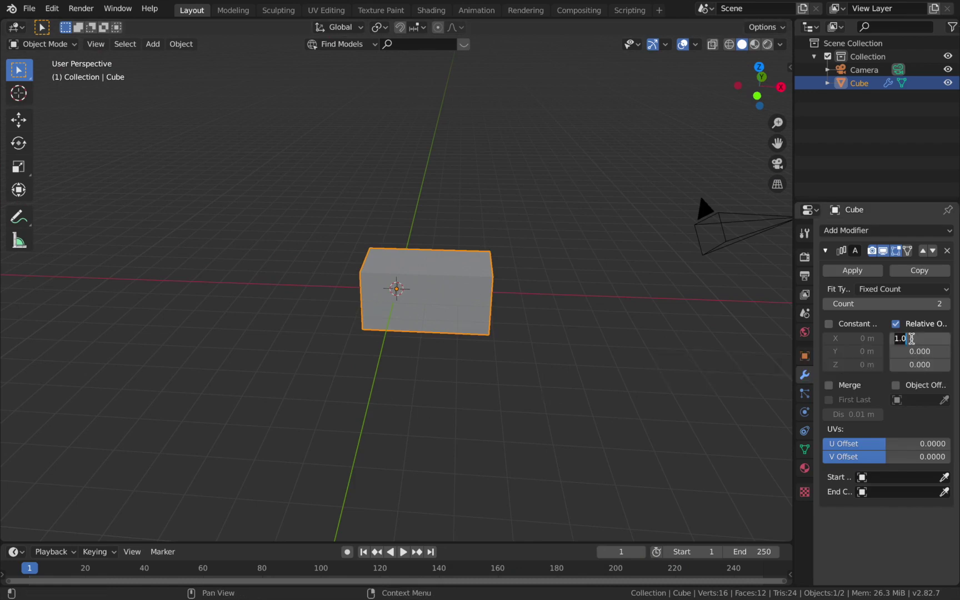
pyautogui.write('4.4')
pyautogui.press('Return')
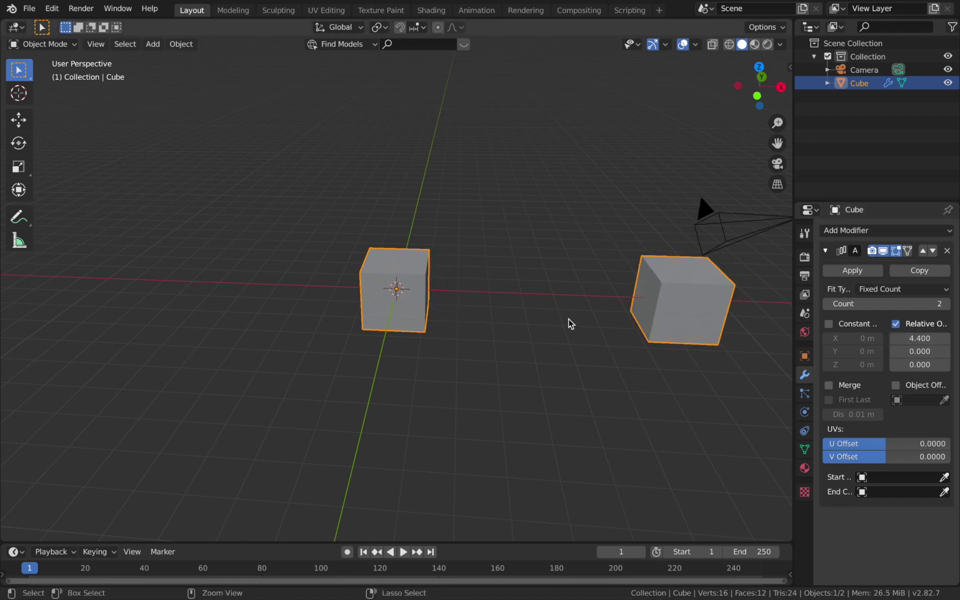
pyautogui.scroll(-3, 568, 324)
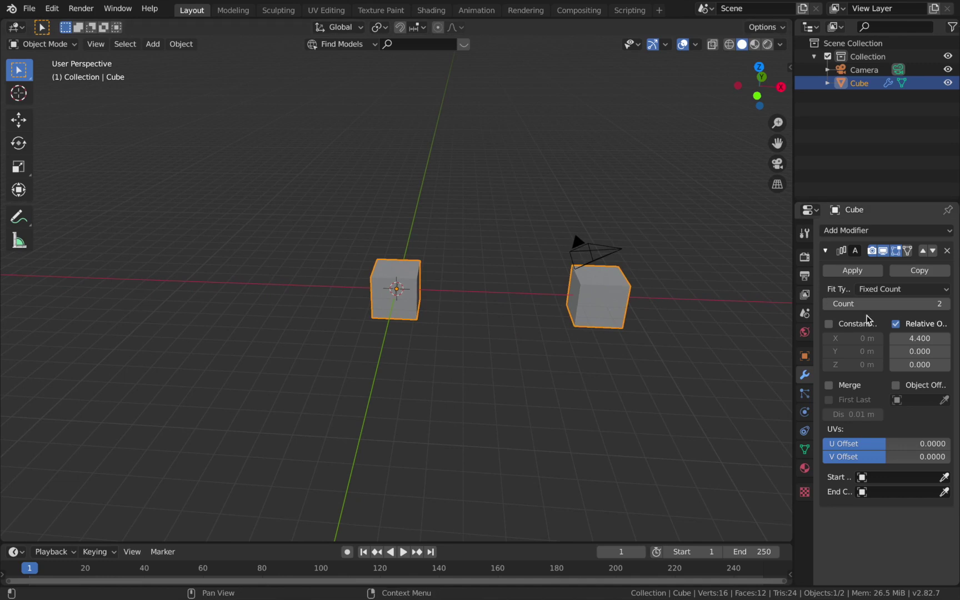
pyautogui.scroll(-2, 737, 343)
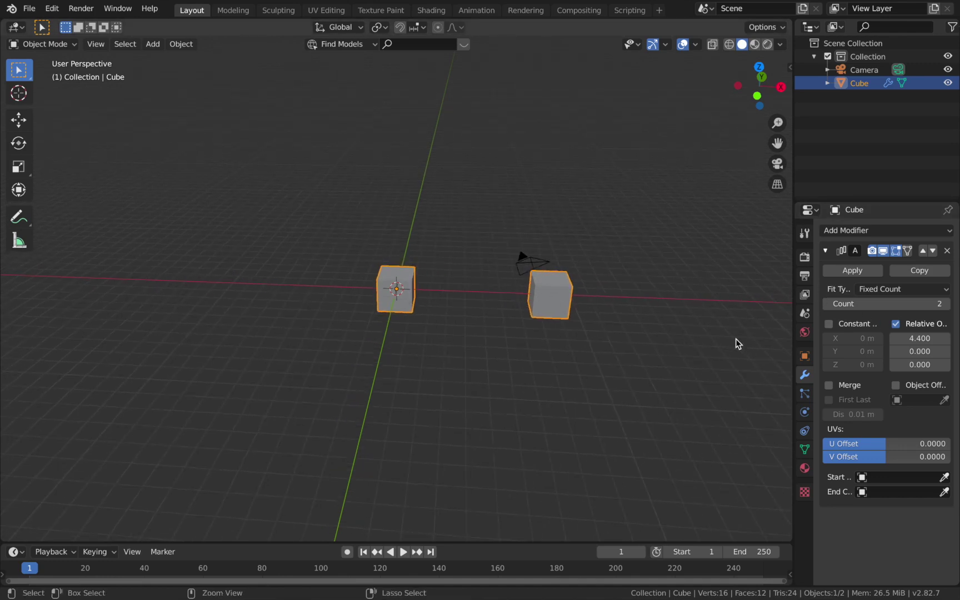
pyautogui.click(922, 304)
pyautogui.write('6')
pyautogui.press('Return')
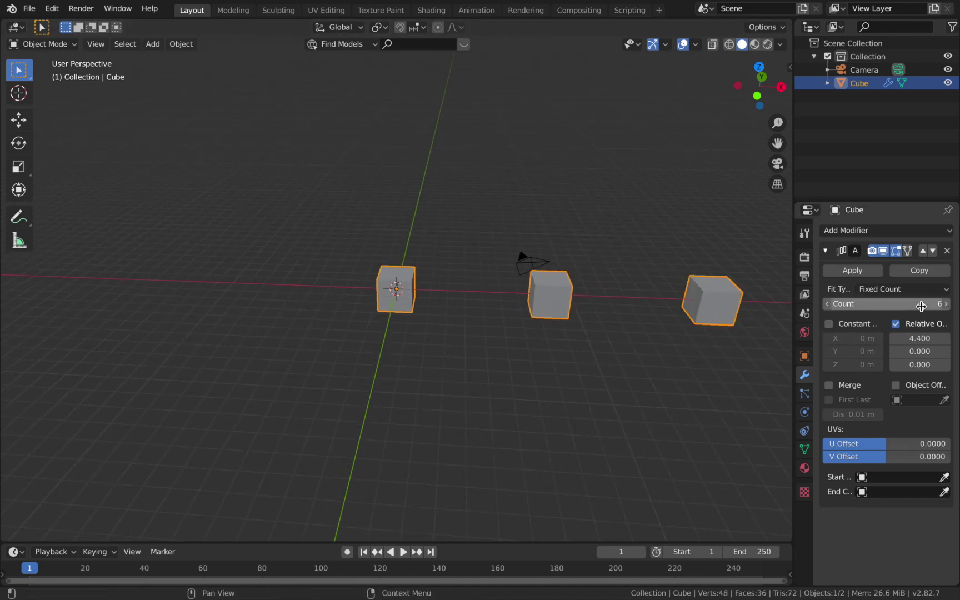
# Step: Add a Bezier circle at the world origin and scale it uniformly to 8 around the cube
pyautogui.moveTo(591, 328); pyautogui.dragTo(591, 325, button='middle')
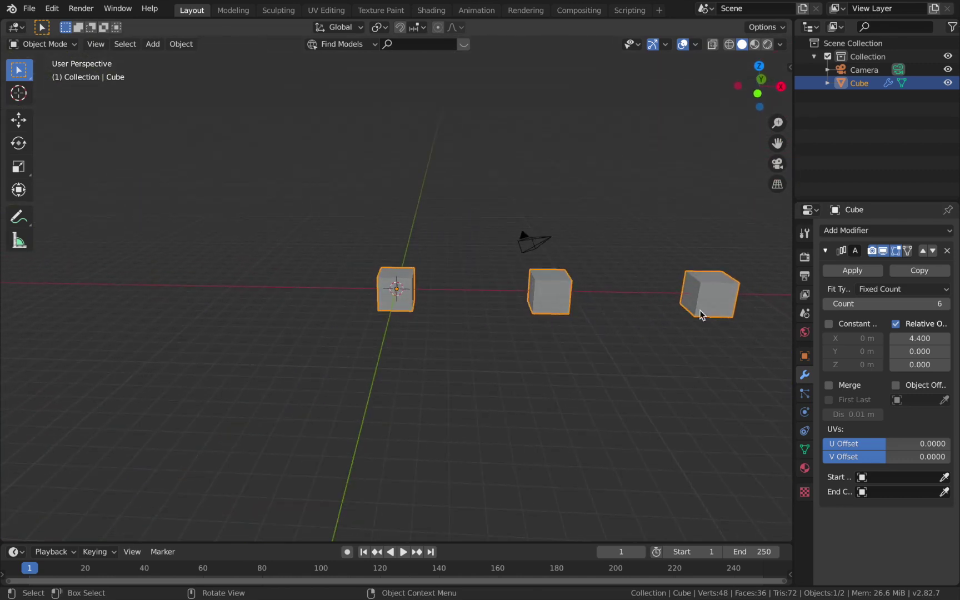
pyautogui.click(635, 372)
pyautogui.hotkey('shift', 'a')
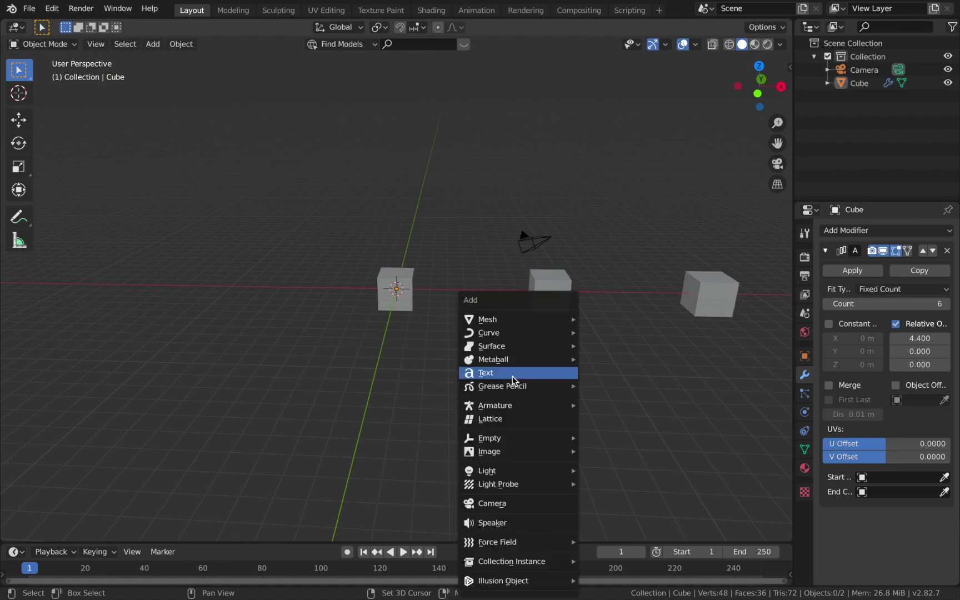
pyautogui.moveTo(524, 333)
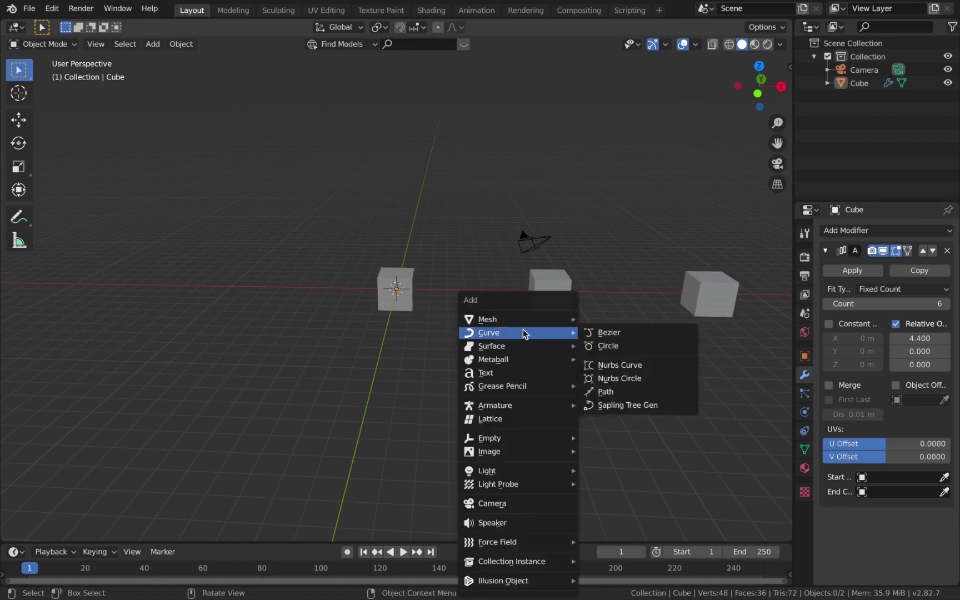
pyautogui.click(598, 346)
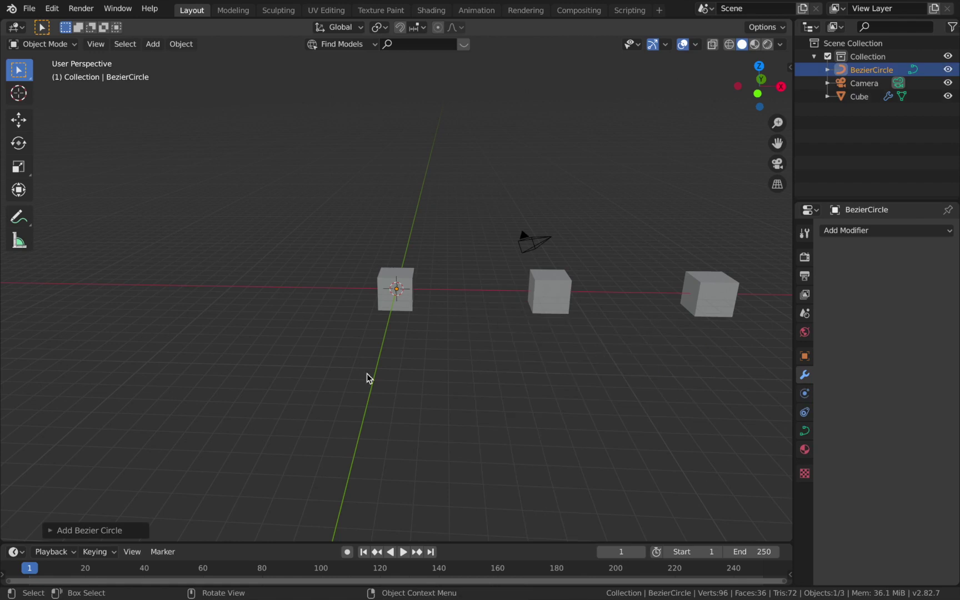
pyautogui.press('s')
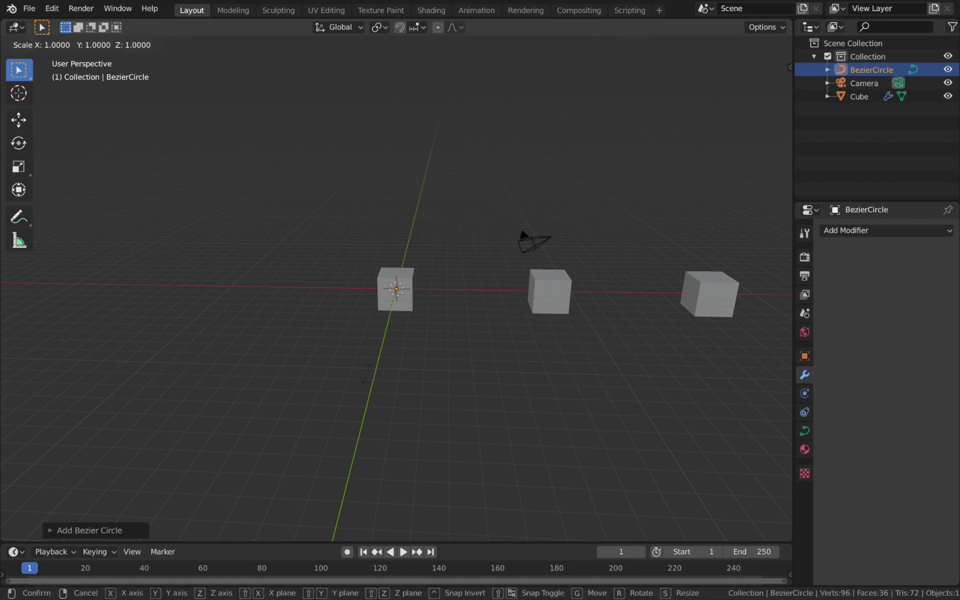
pyautogui.click(352, 314)
# Step: Add a Curve modifier to the cube and assign BezierCircle as its curve object
pyautogui.moveTo(336, 338); pyautogui.dragTo(339, 337, button='middle')
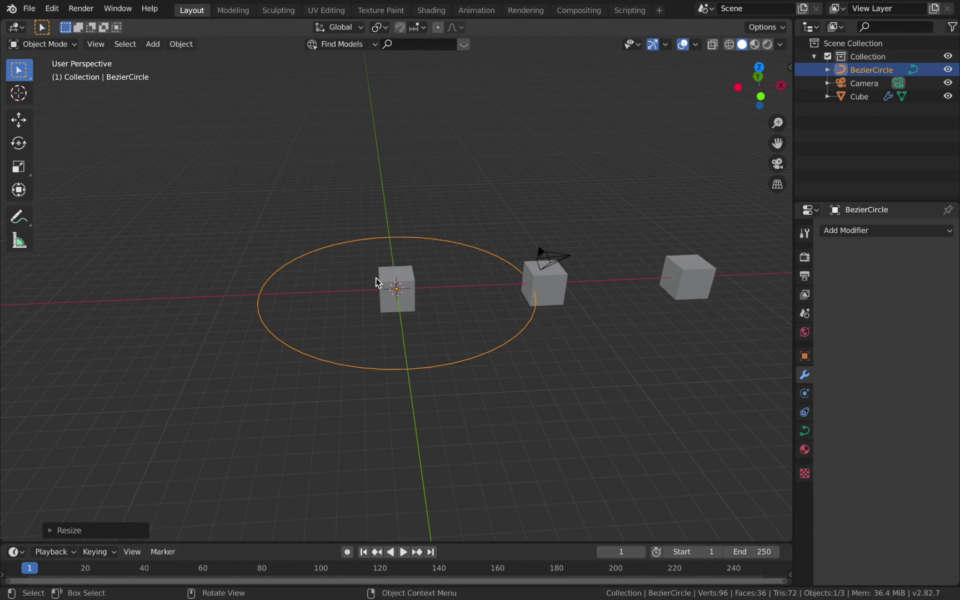
pyautogui.click(391, 284)
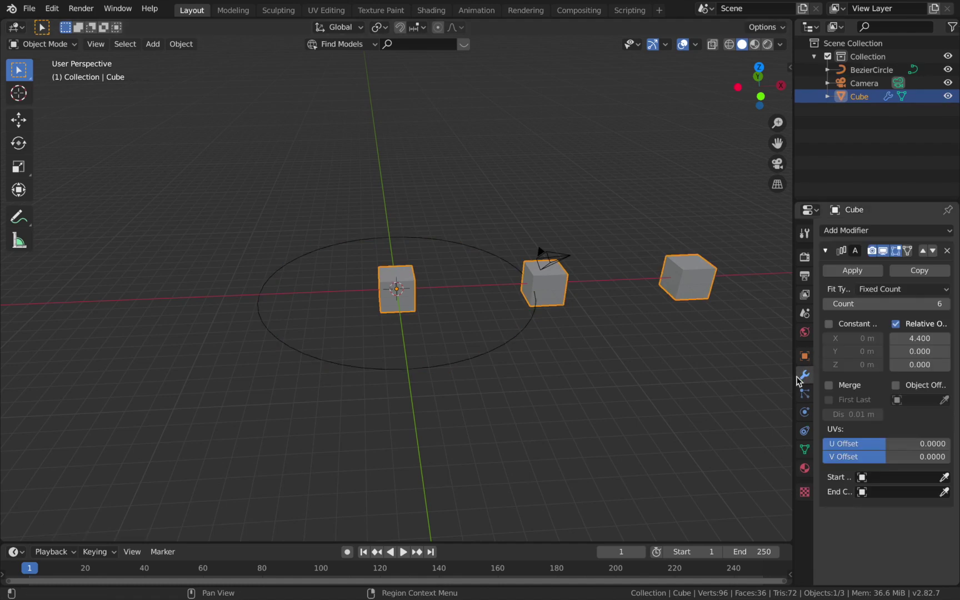
pyautogui.click(878, 228)
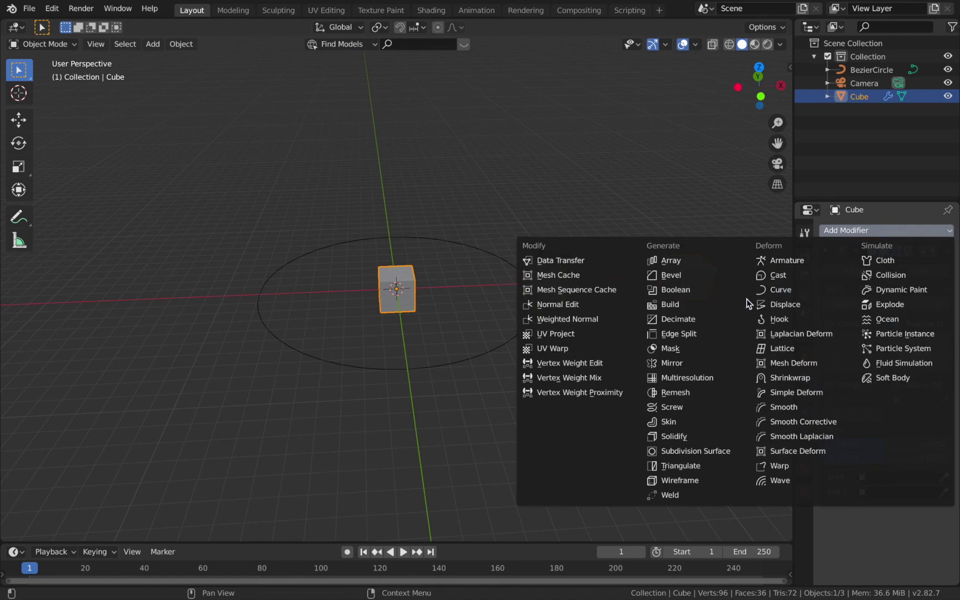
pyautogui.click(774, 292)
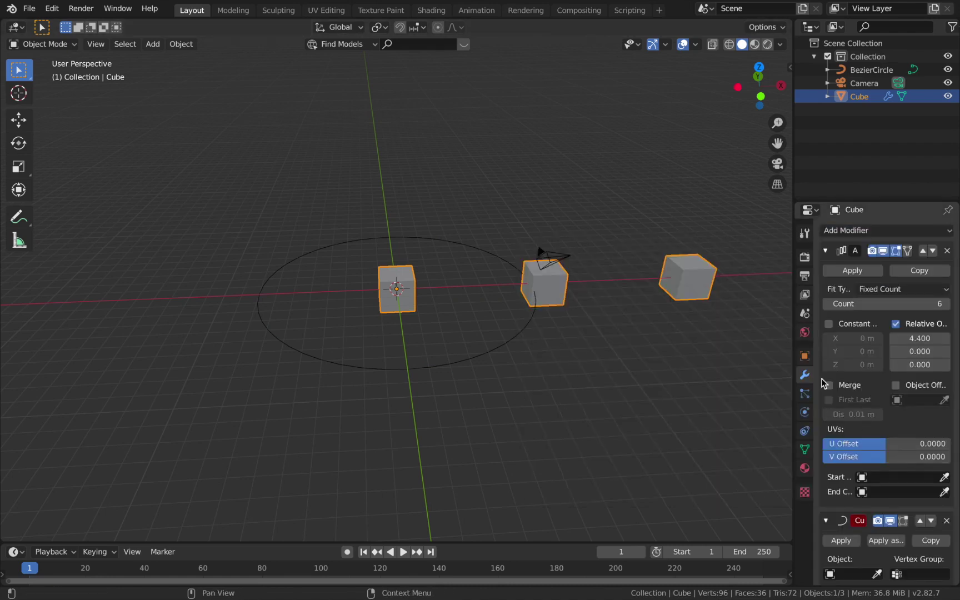
pyautogui.scroll(-2, 862, 343)
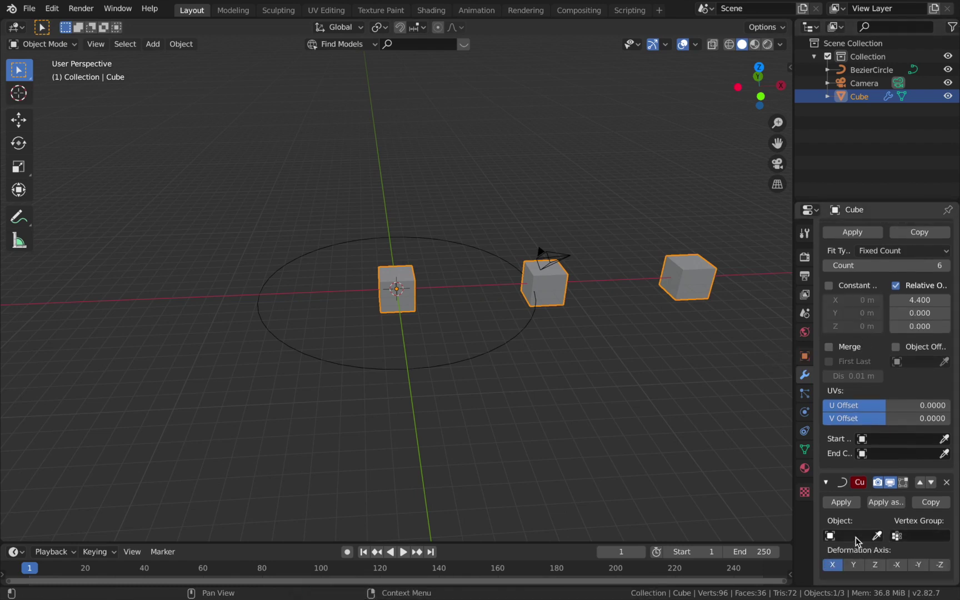
pyautogui.scroll(2, 878, 339)
pyautogui.scroll(-2, 877, 339)
pyautogui.click(850, 536)
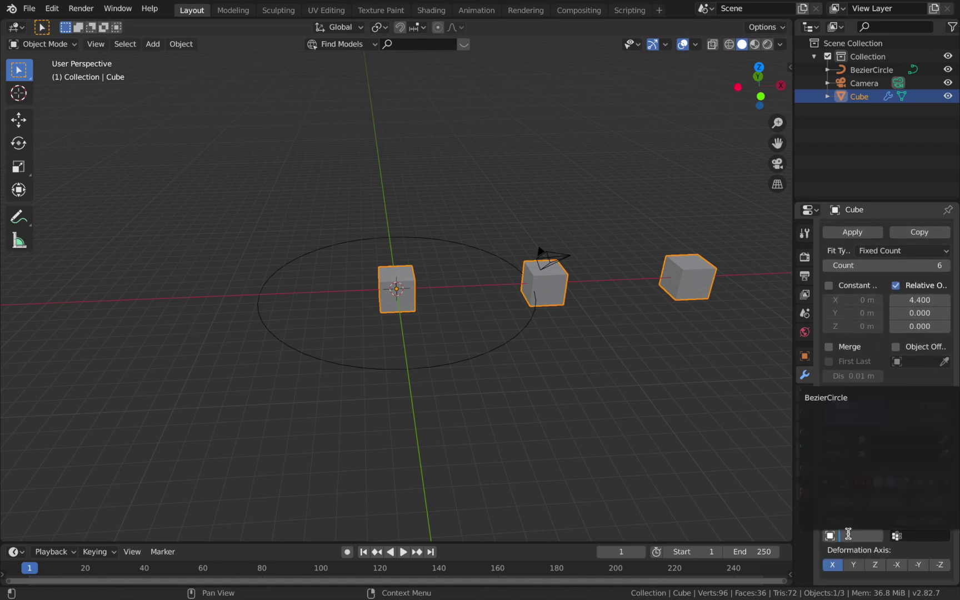
pyautogui.click(824, 398)
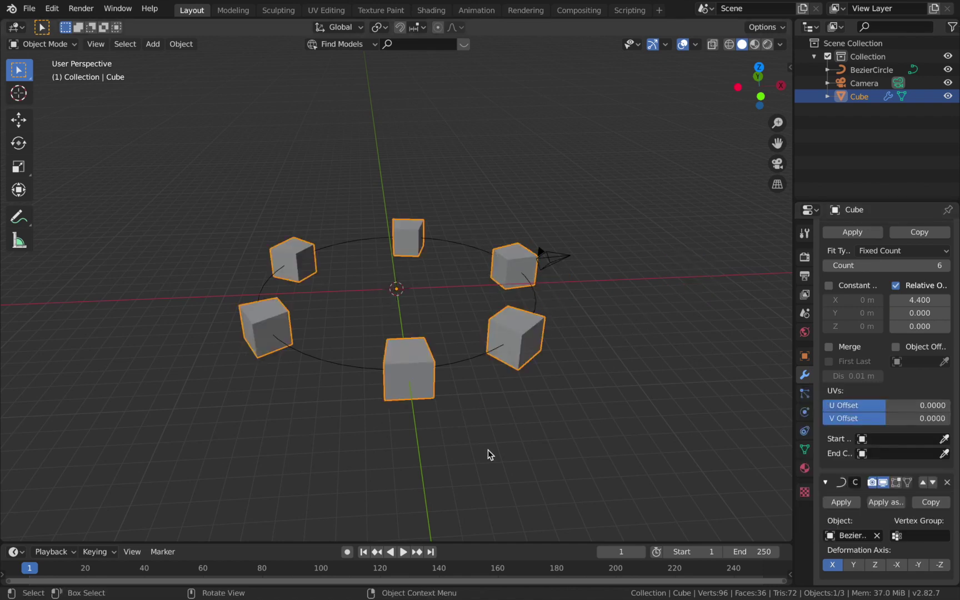
# Step: Add a Screw modifier to the cube and set its screw value to 32.2 m
pyautogui.scroll(2, 896, 234)
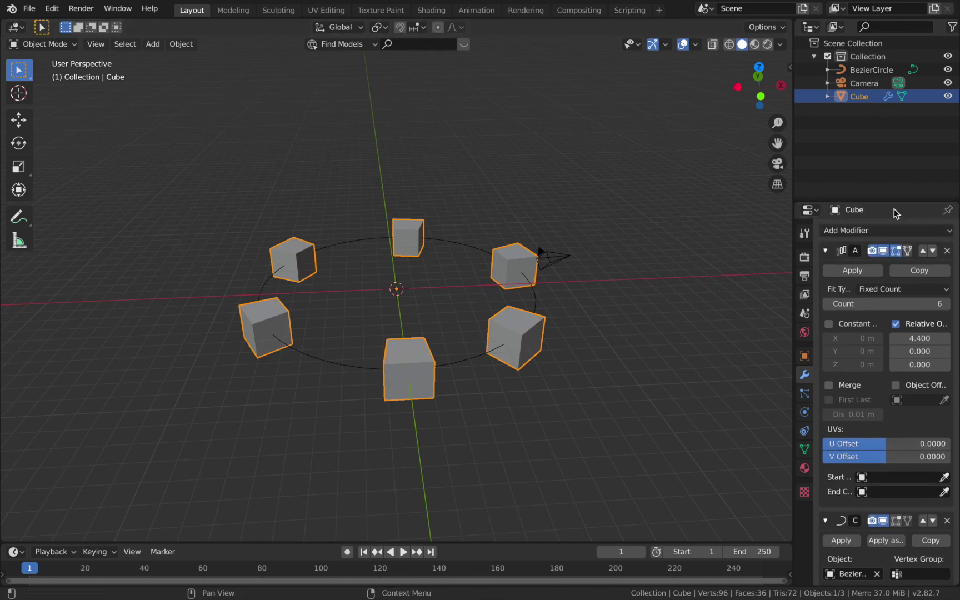
pyautogui.click(856, 227)
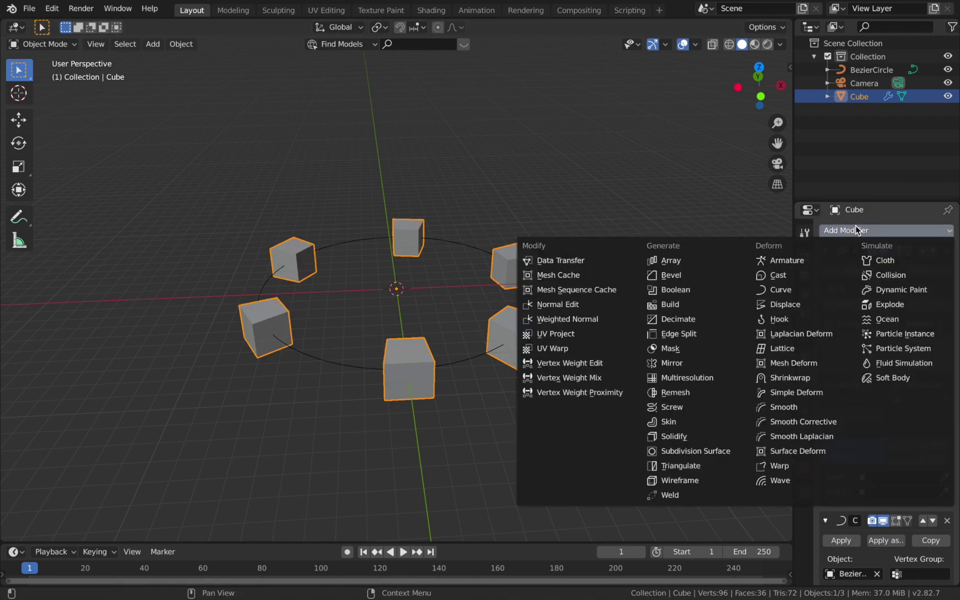
pyautogui.click(689, 408)
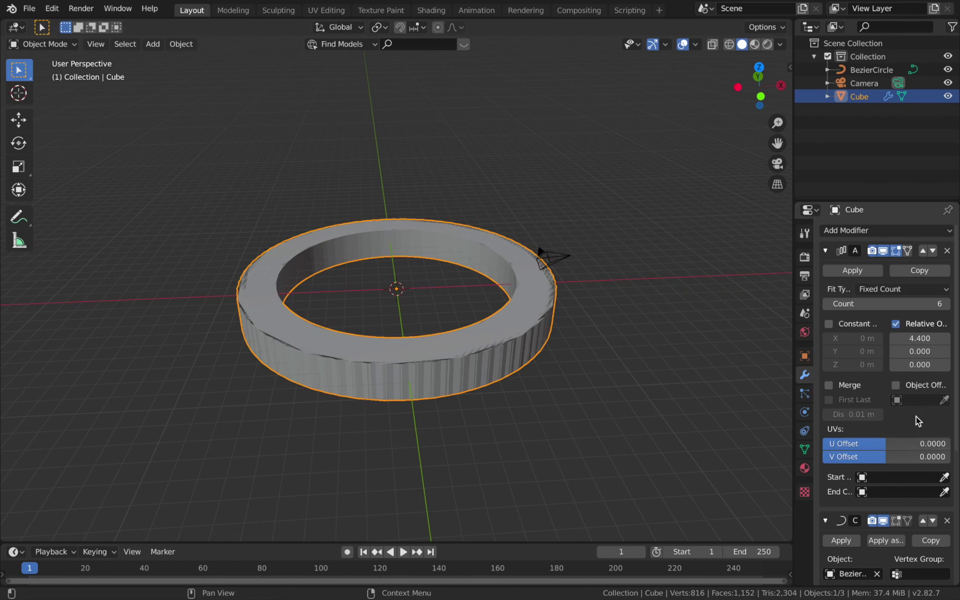
pyautogui.scroll(-6, 920, 421)
pyautogui.click(912, 464)
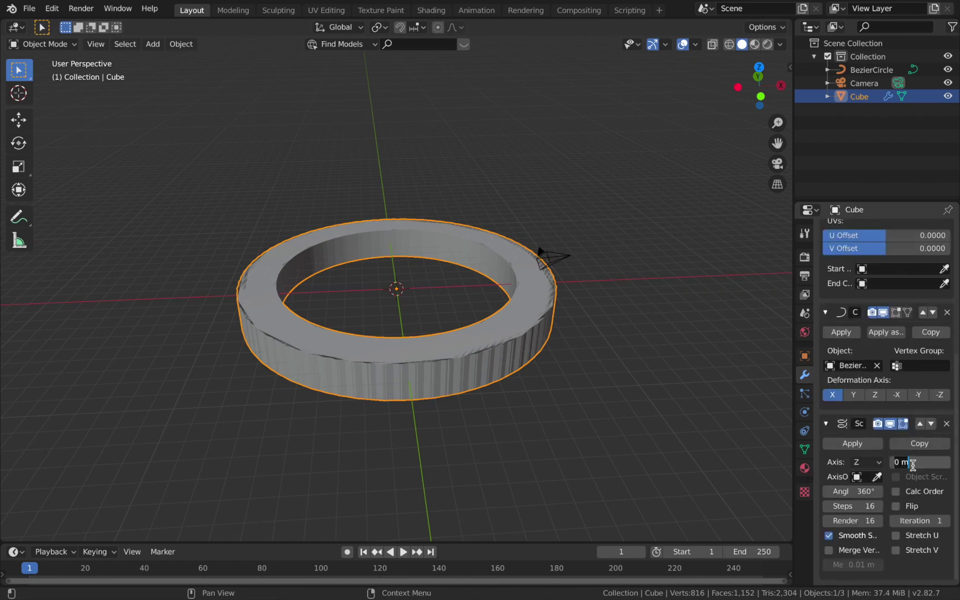
pyautogui.write('32.2')
pyautogui.press('Return')
pyautogui.scroll(-7, 550, 297)
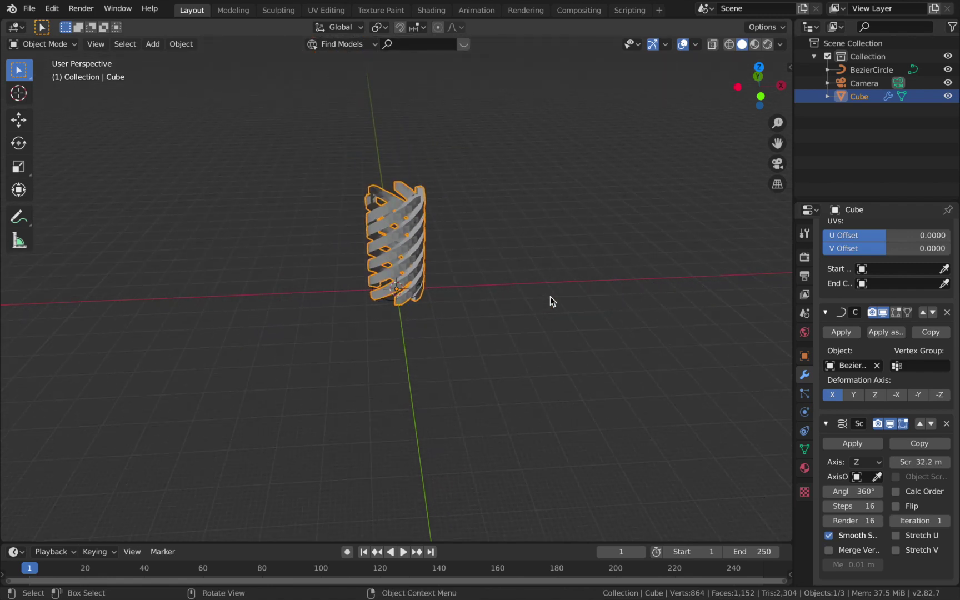
# Step: Set the Screw modifier's angle of revolution to 45 degrees
pyautogui.scroll(4, 550, 298)
pyautogui.keyDown('ctrl'); pyautogui.keyDown('alt'); pyautogui.scroll(-6, 550, 301); pyautogui.keyUp('alt'); pyautogui.keyUp('ctrl')
pyautogui.scroll(2, 550, 302)
pyautogui.keyDown('ctrl'); pyautogui.keyDown('alt'); pyautogui.scroll(-4, 551, 301); pyautogui.keyUp('alt'); pyautogui.keyUp('ctrl')
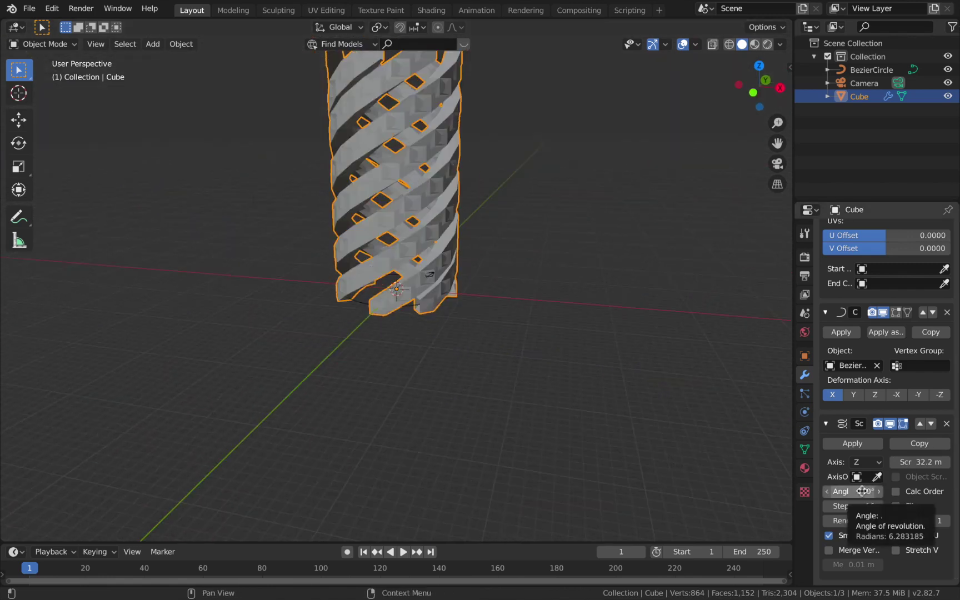
pyautogui.click(862, 491)
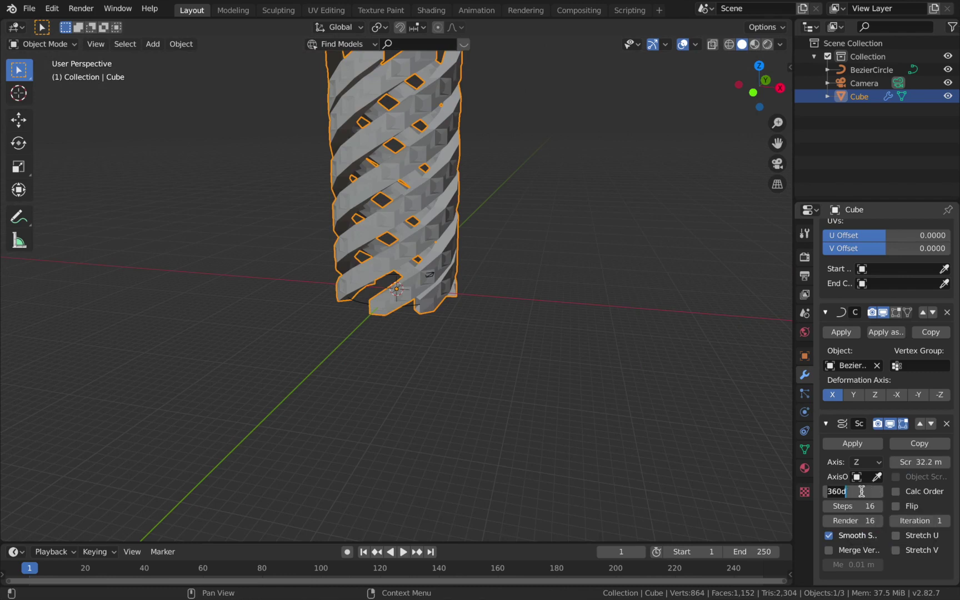
pyautogui.write('45')
pyautogui.press('Return')
# Step: Display the Bezier circle's object transform properties and enlarge the timeline area
pyautogui.click(378, 336)
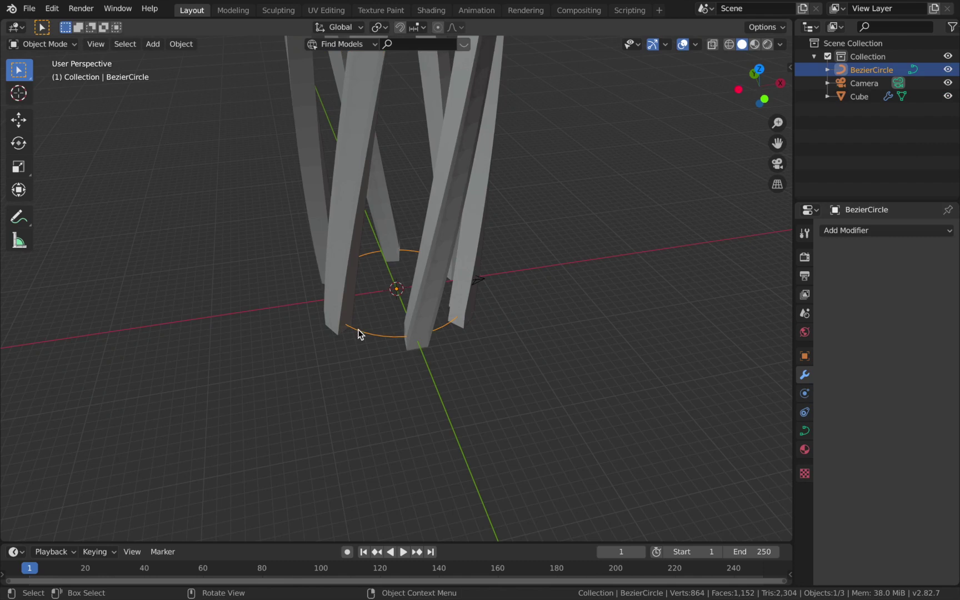
pyautogui.click(805, 357)
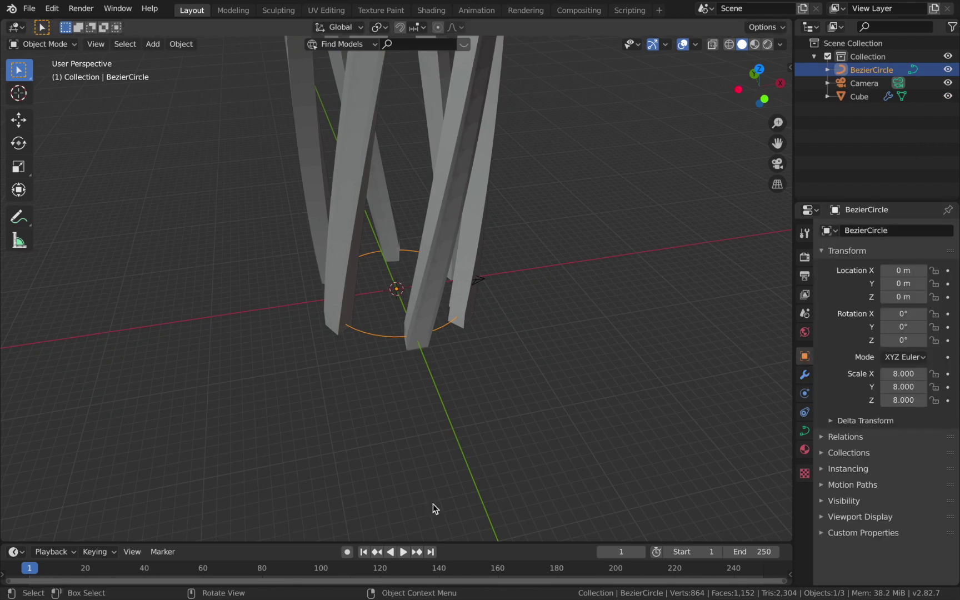
pyautogui.moveTo(458, 544); pyautogui.dragTo(458, 417)
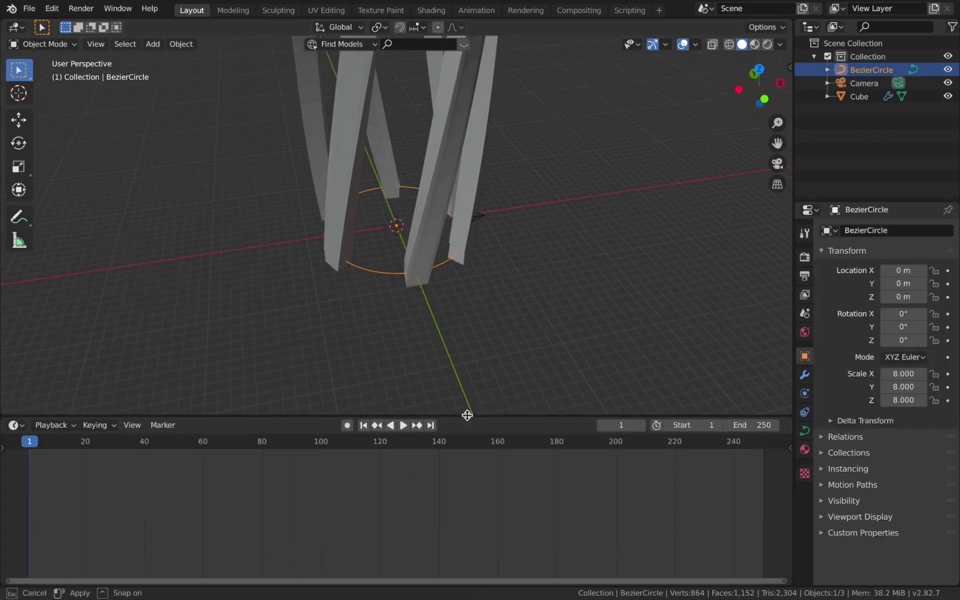
# Step: Try rotating the Bezier circle about its Y axis and reset that rotation to its default
pyautogui.moveTo(902, 327); pyautogui.dragTo(959, 327)
pyautogui.press('BackSpace')
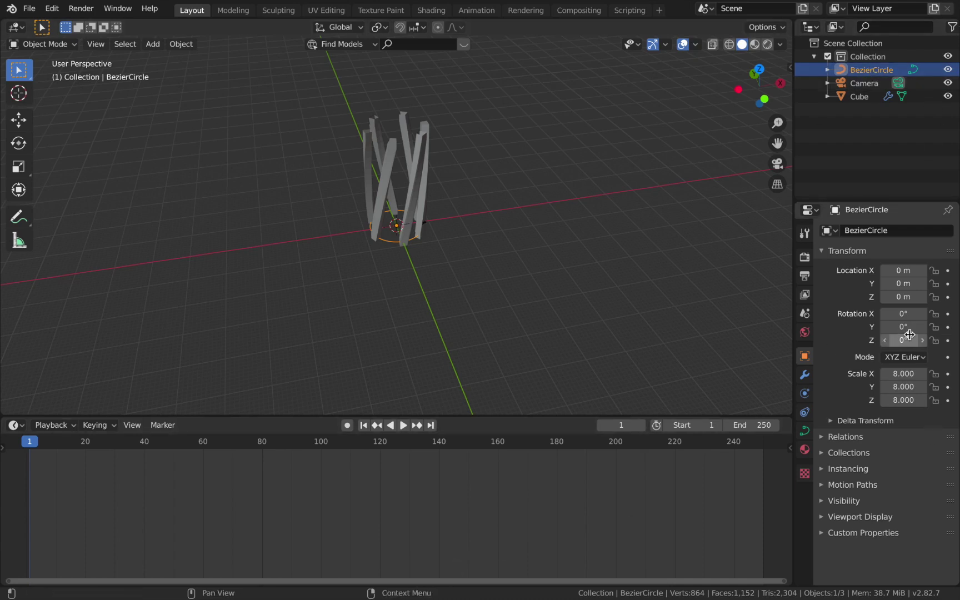
# Step: Set the animation's end frame to 240
pyautogui.click(753, 425)
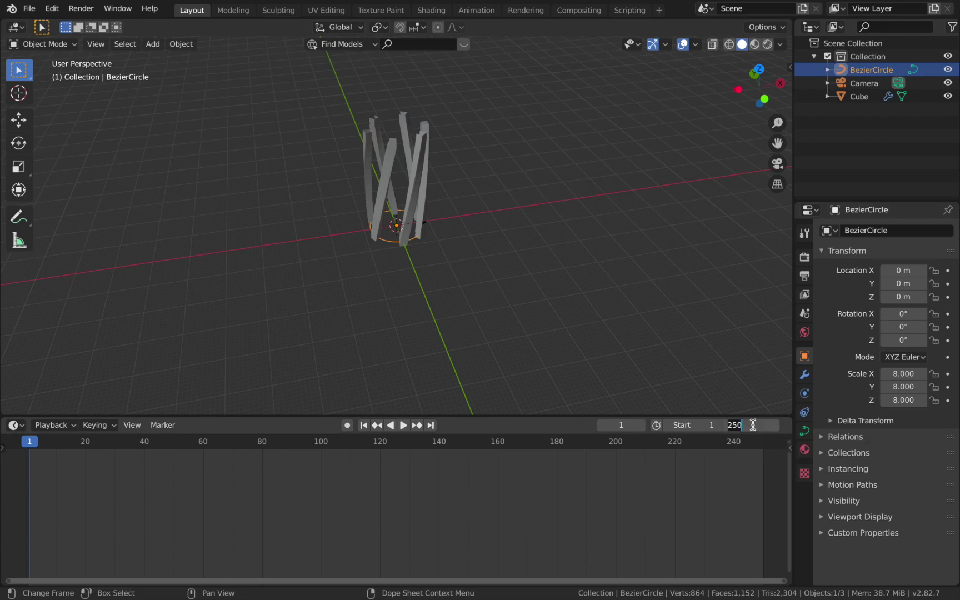
pyautogui.write('240')
pyautogui.press('Return')
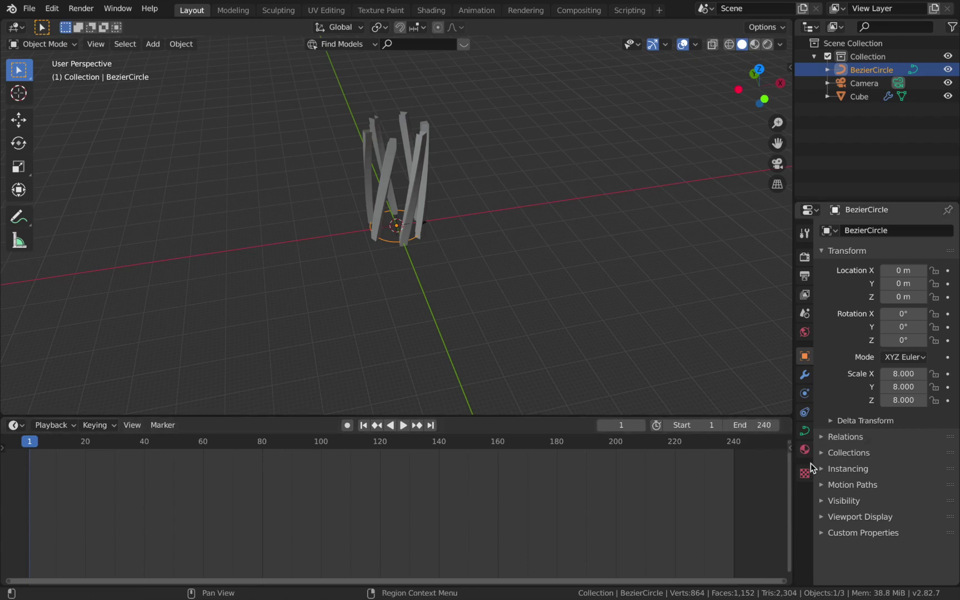
# Step: Keyframe the Bezier circle's Z rotation at 0° on frame 1 and 360° on frame 241
pyautogui.click(948, 341)
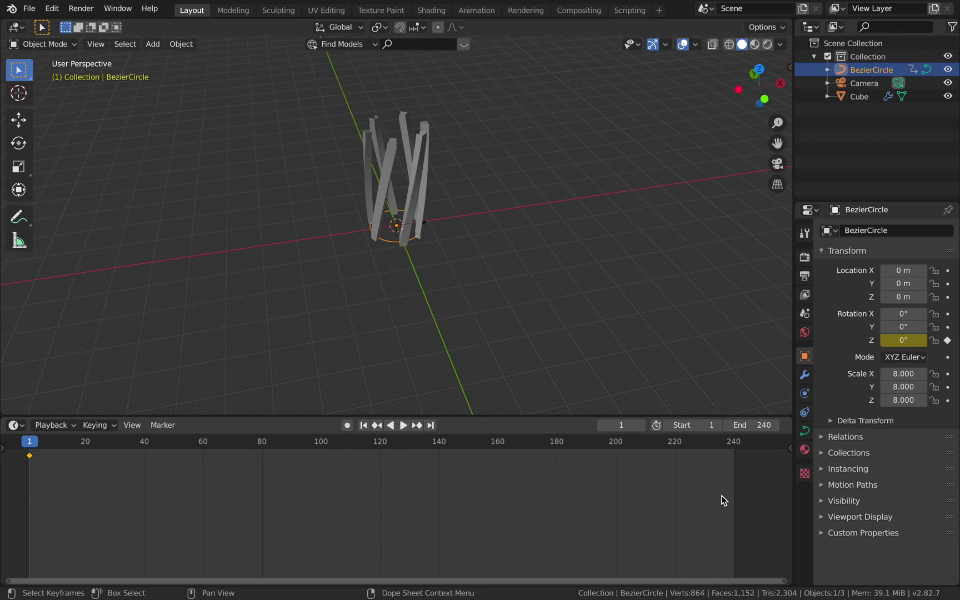
pyautogui.click(431, 426)
pyautogui.click(737, 442)
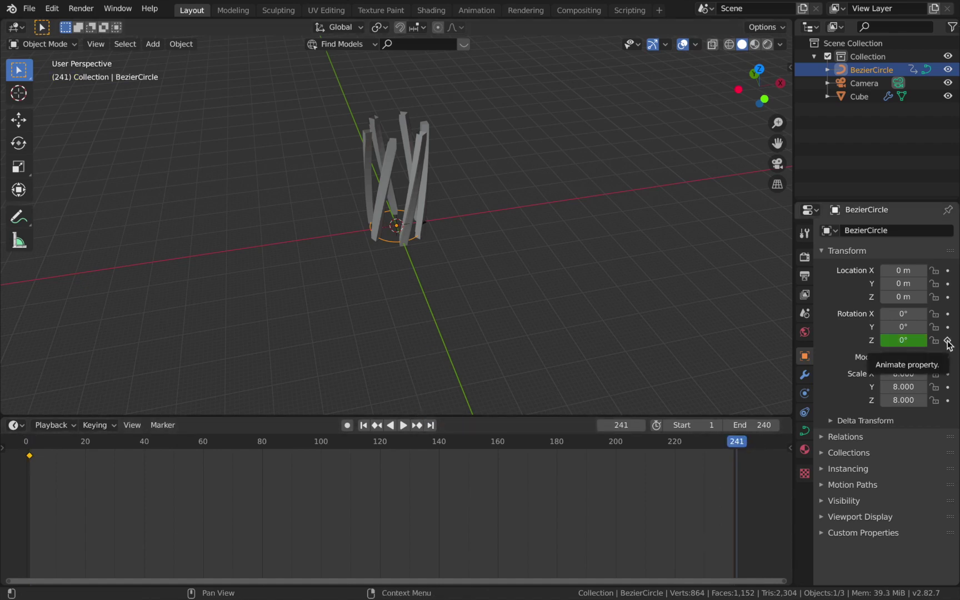
pyautogui.click(903, 340)
pyautogui.write('360')
pyautogui.press('Return')
pyautogui.click(948, 341)
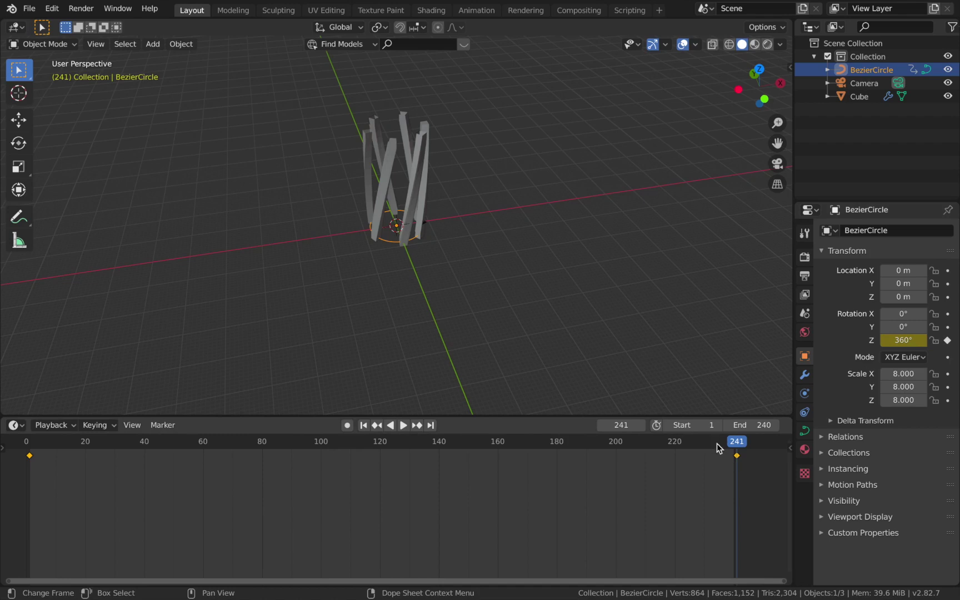
# Step: Preview the circle's rotation animation and set all its keyframes to Linear interpolation
pyautogui.press('space')
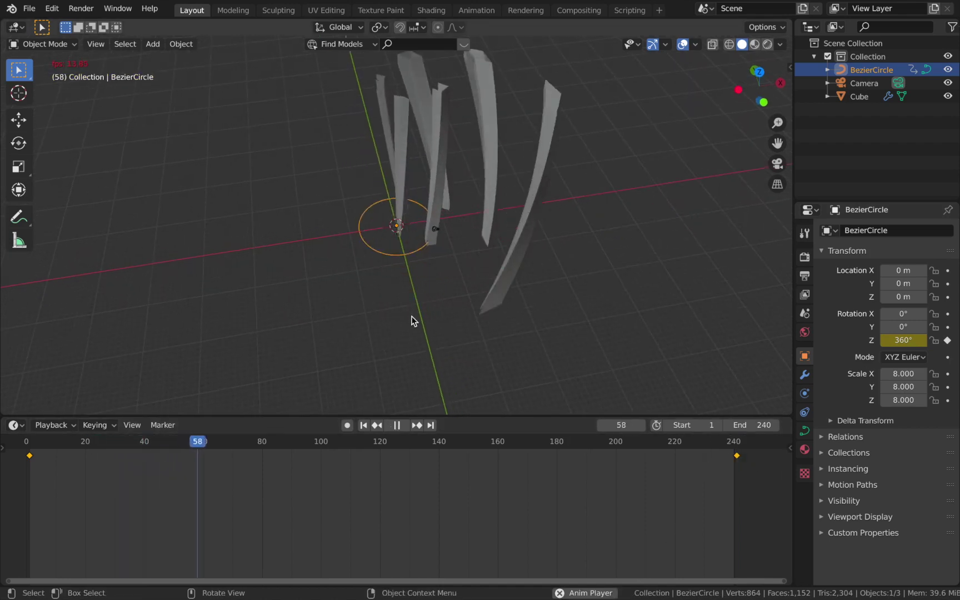
pyautogui.press('Escape')
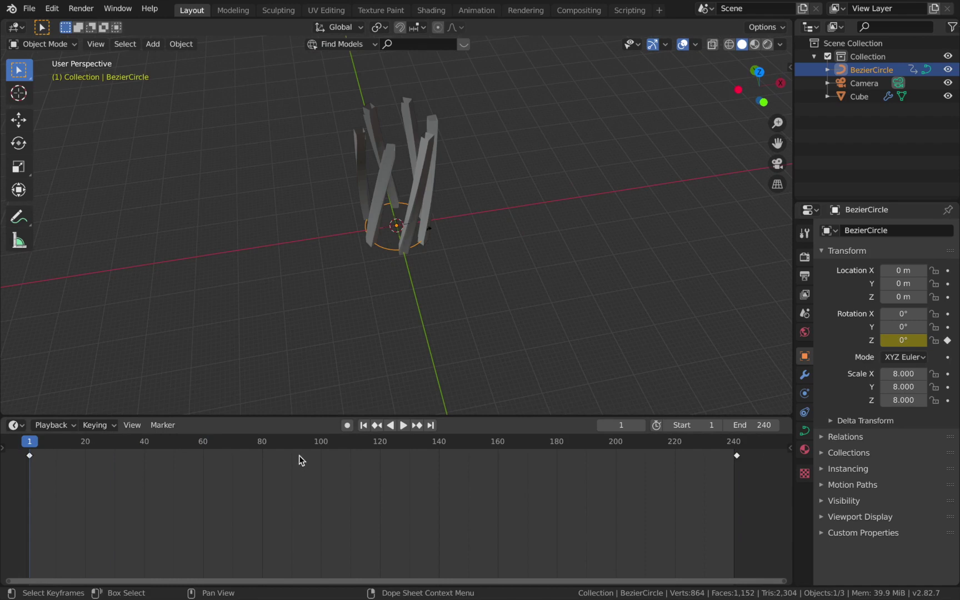
pyautogui.press('a')
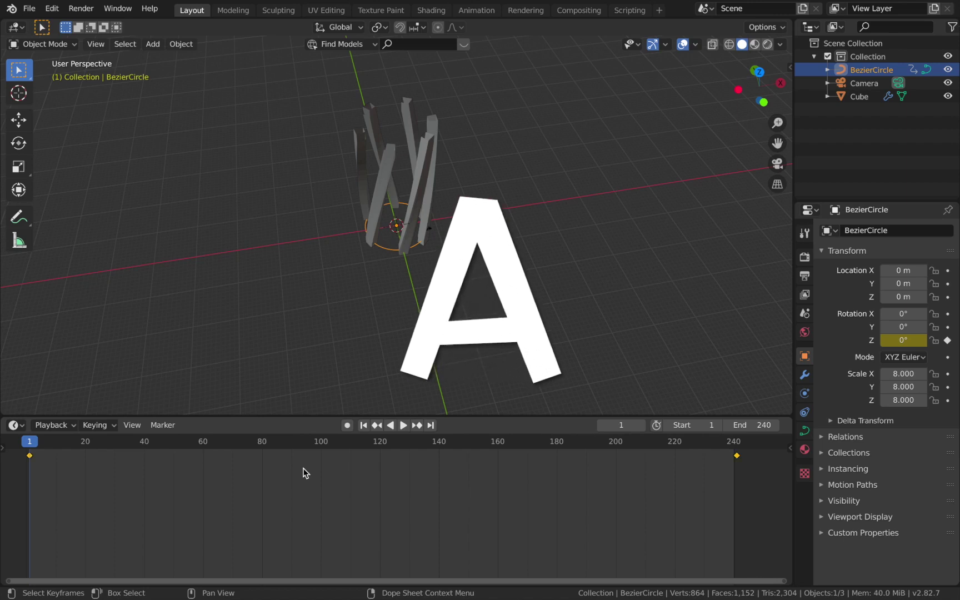
pyautogui.press('t')
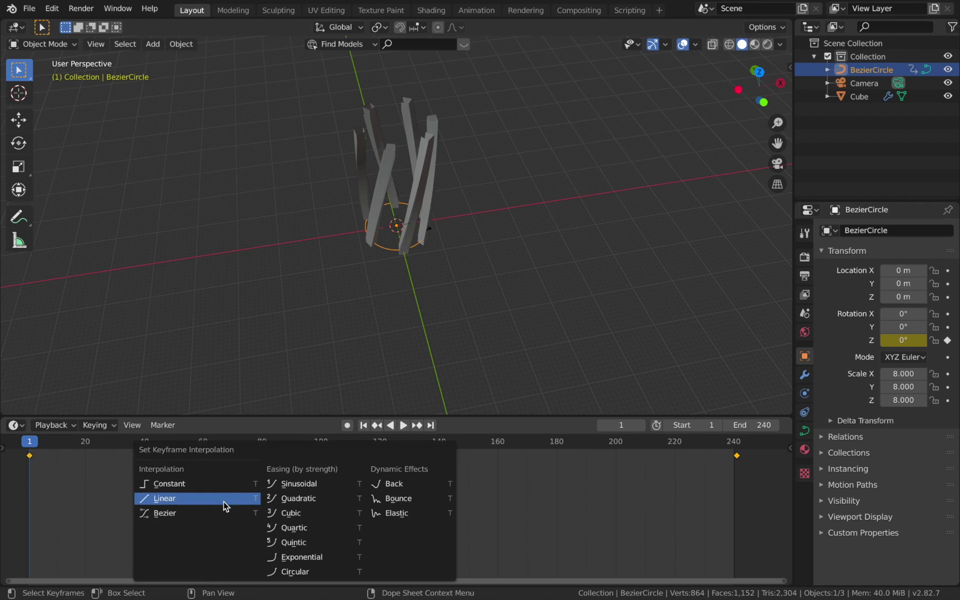
pyautogui.click(224, 501)
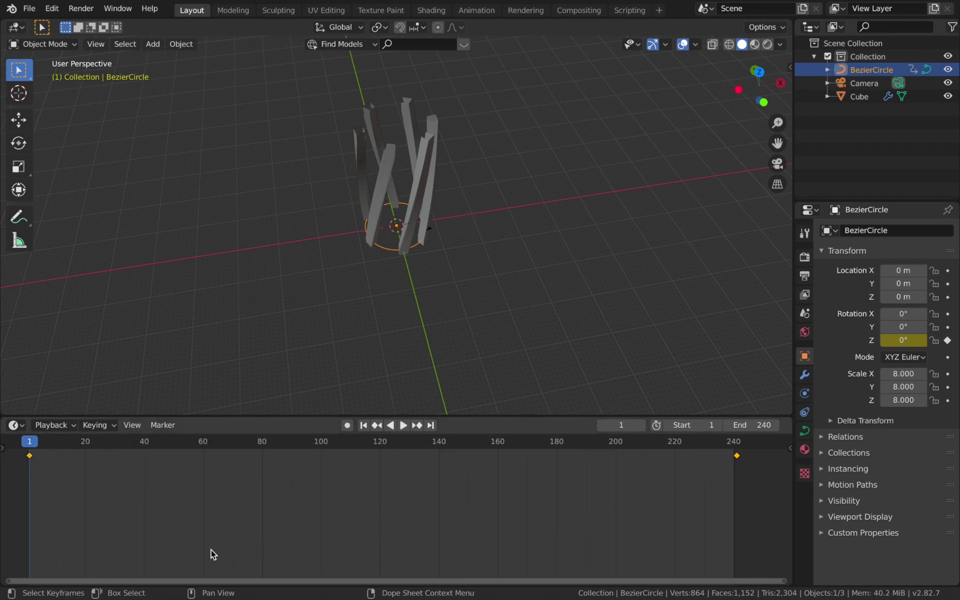
# Step: Select the camera and clear its location and rotation
pyautogui.click(429, 231)
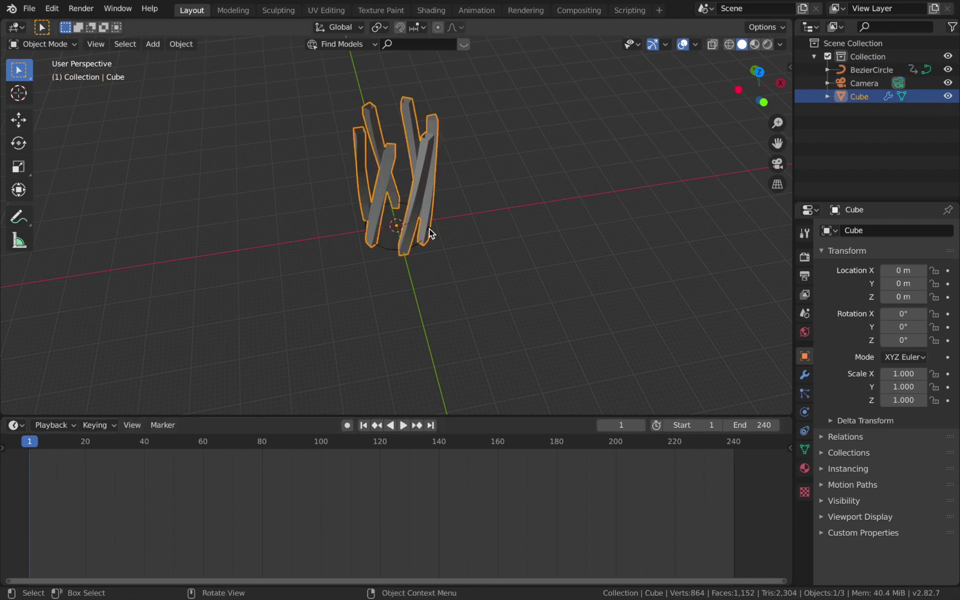
pyautogui.click(432, 233)
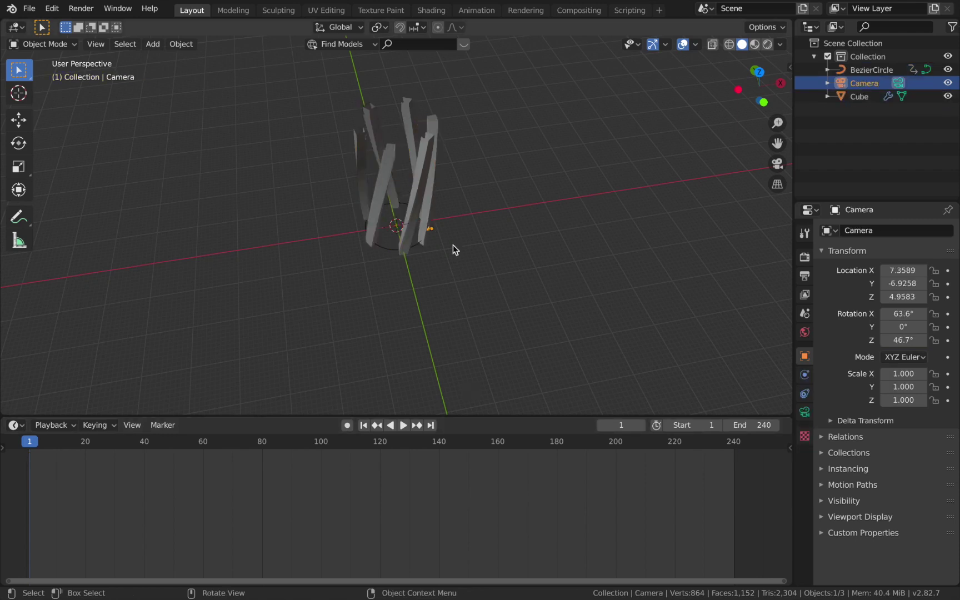
pyautogui.hotkey('alt', 'g')
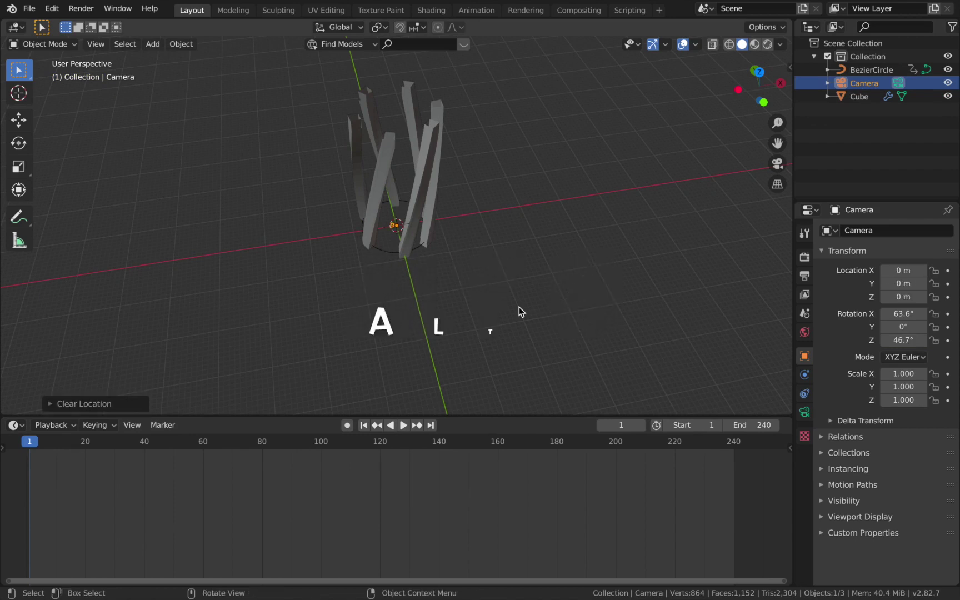
pyautogui.hotkey('alt', 'r')
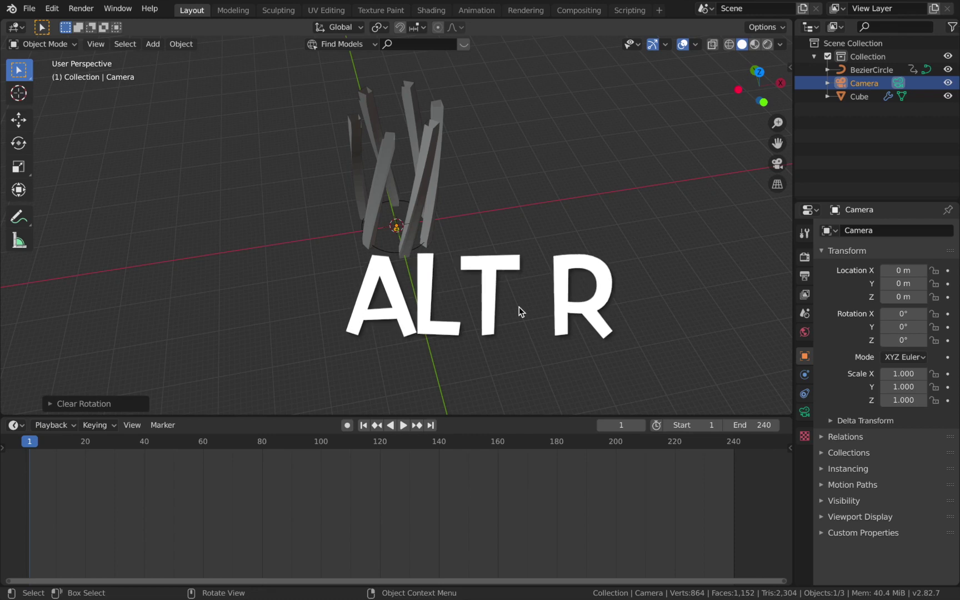
# Step: Raise the camera about 46.55 m along Z, look through it, and raise it further to frame the whole form from above
pyautogui.press('g')
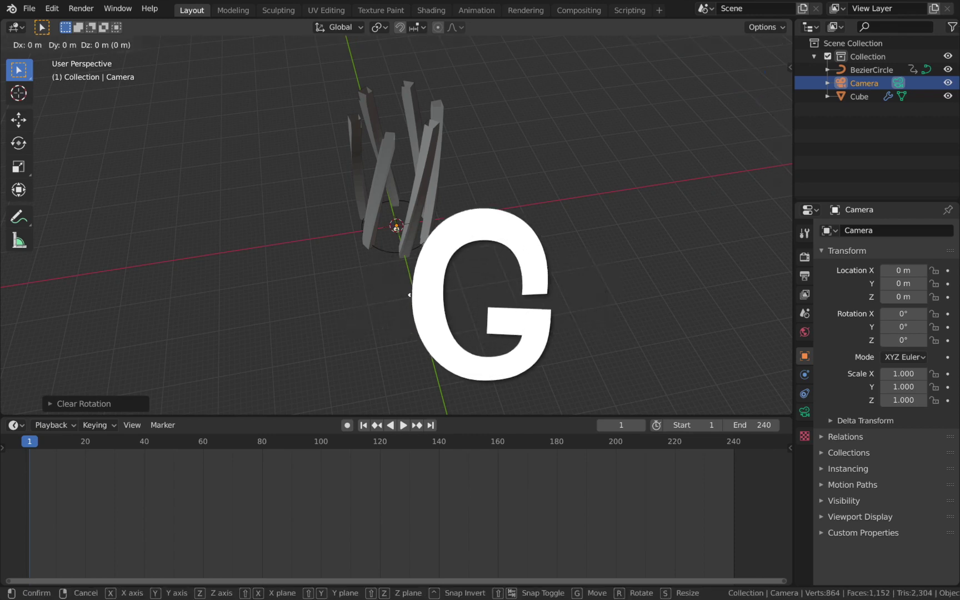
pyautogui.press('z')
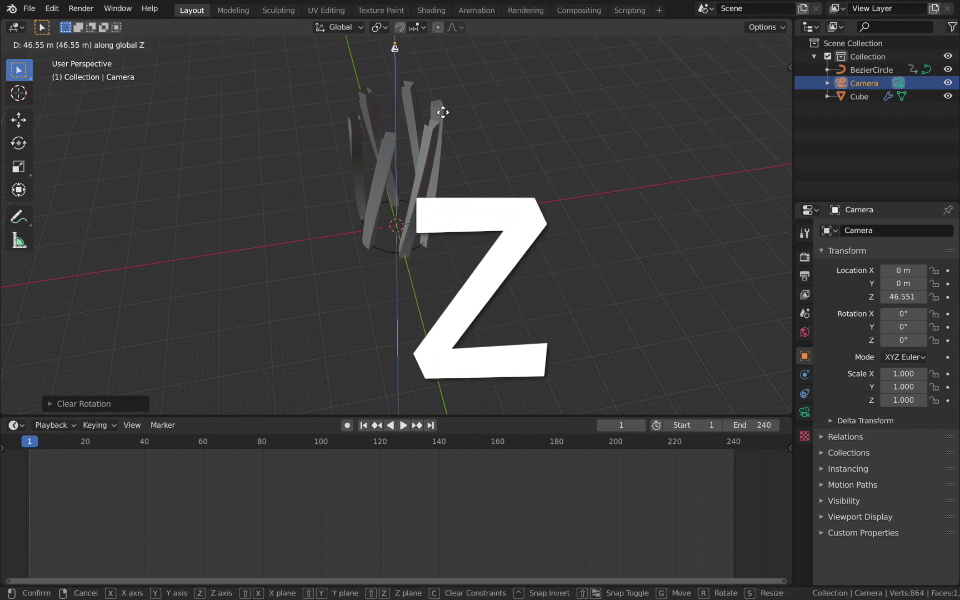
pyautogui.click(443, 116)
pyautogui.press('KP_0')
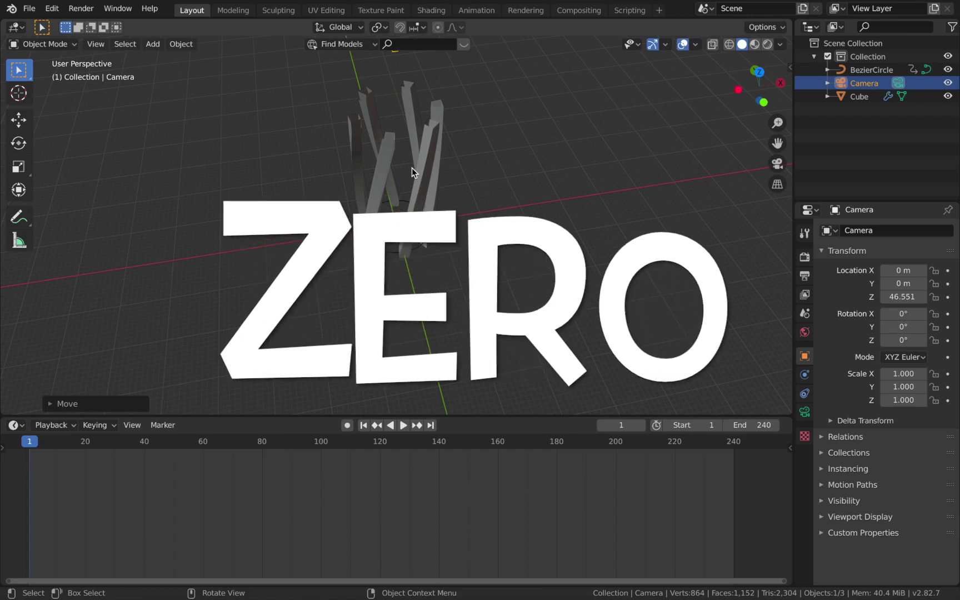
pyautogui.press('g')
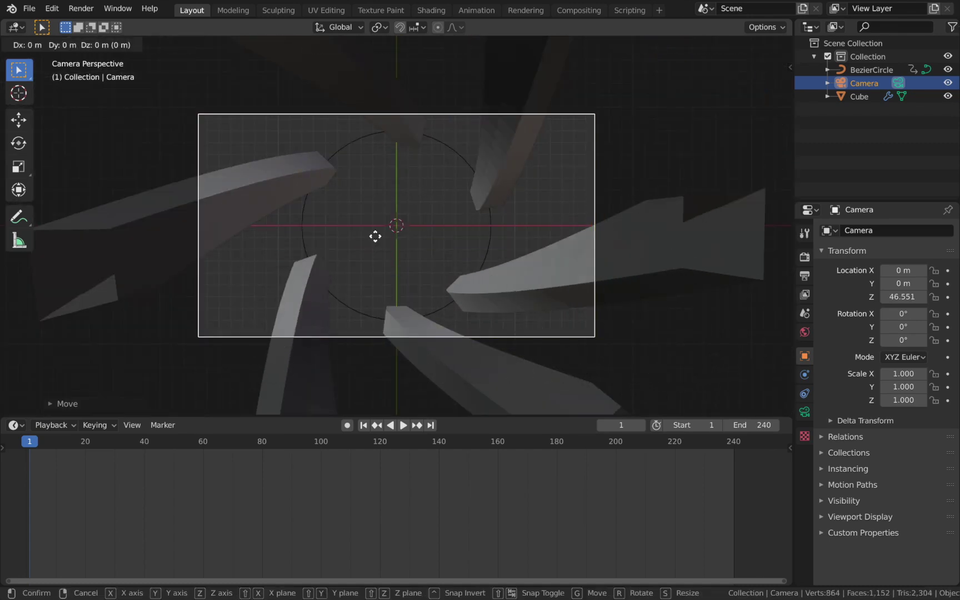
pyautogui.press('z')
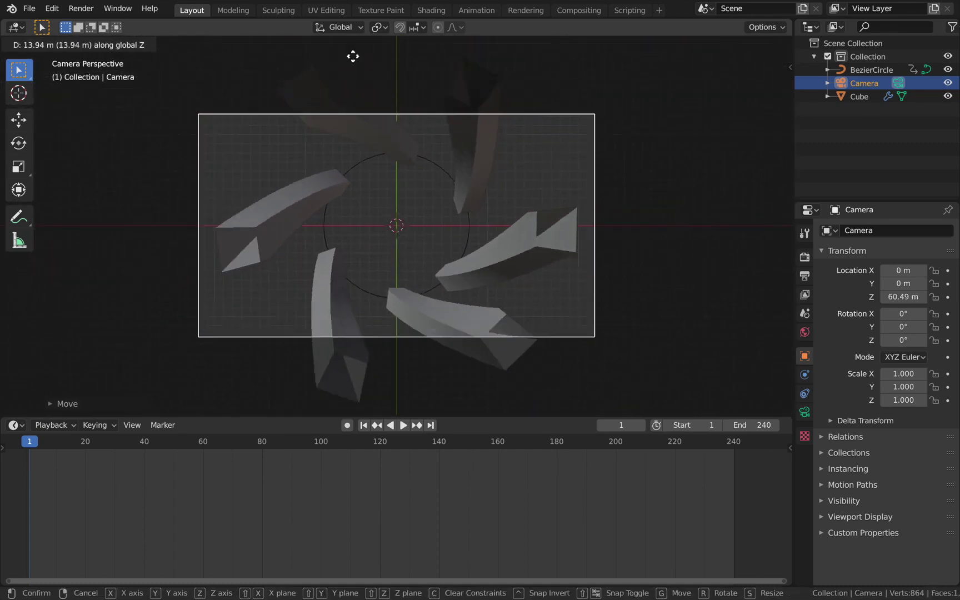
pyautogui.click(353, 136)
# Step: Set the camera's clip end to 206 m and preview the animation through the camera
pyautogui.click(805, 411)
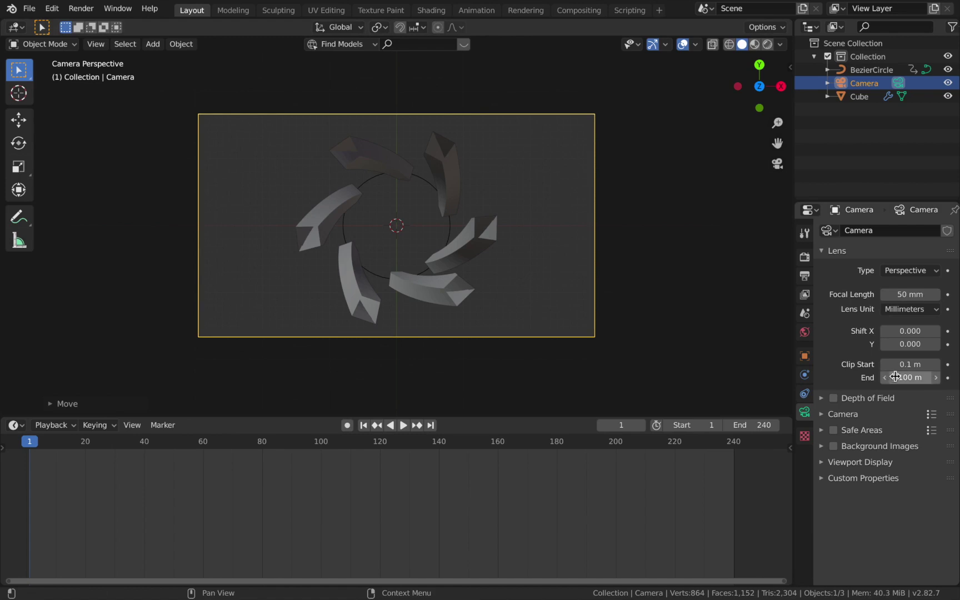
pyautogui.moveTo(896, 377); pyautogui.dragTo(917, 378)
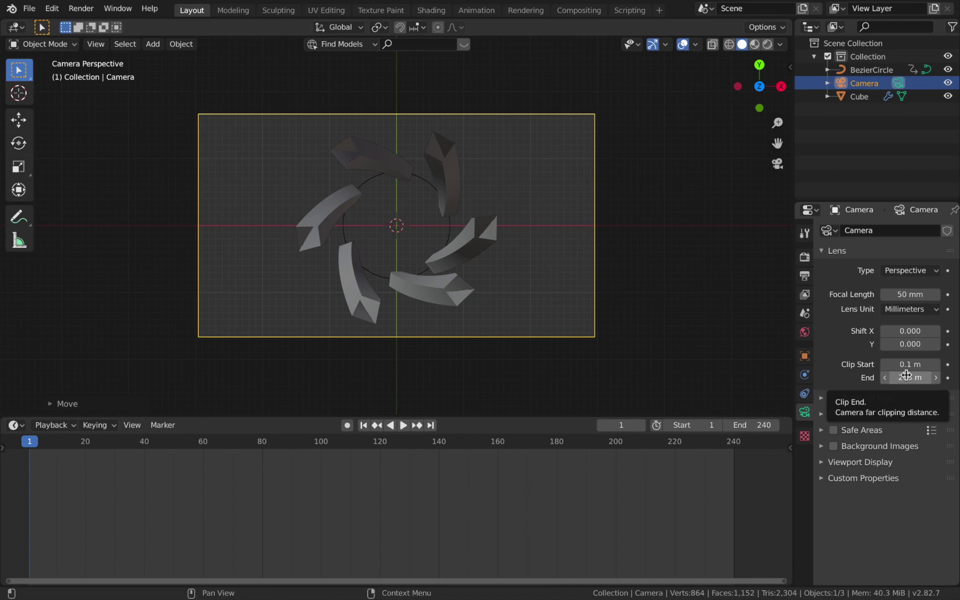
pyautogui.press('space')
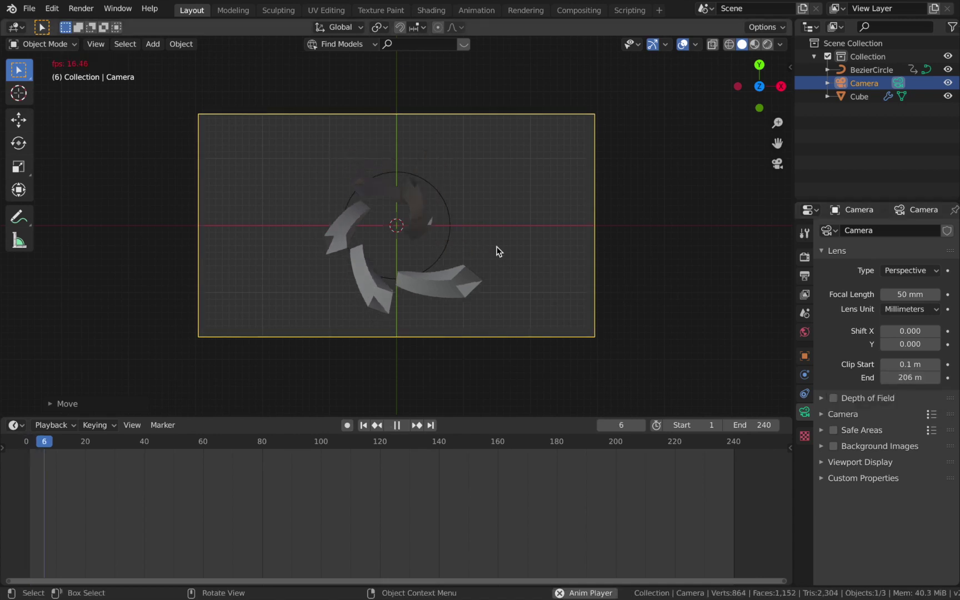
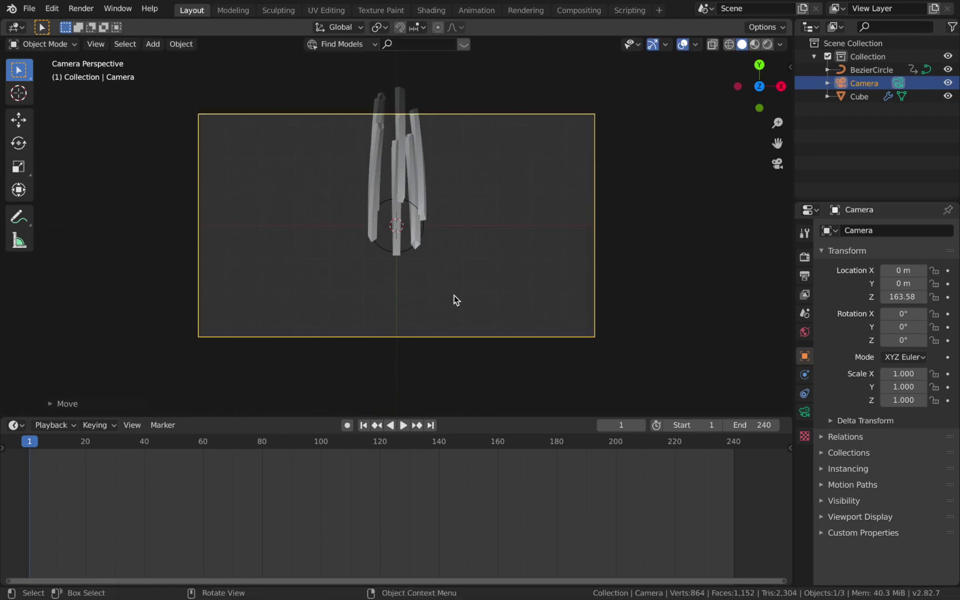
# Step: Set the camera's clip end to 428 m and its focal length to 34 mm, and fit the camera frame in the viewport
pyautogui.click(804, 412)
pyautogui.moveTo(905, 379); pyautogui.dragTo(922, 378)
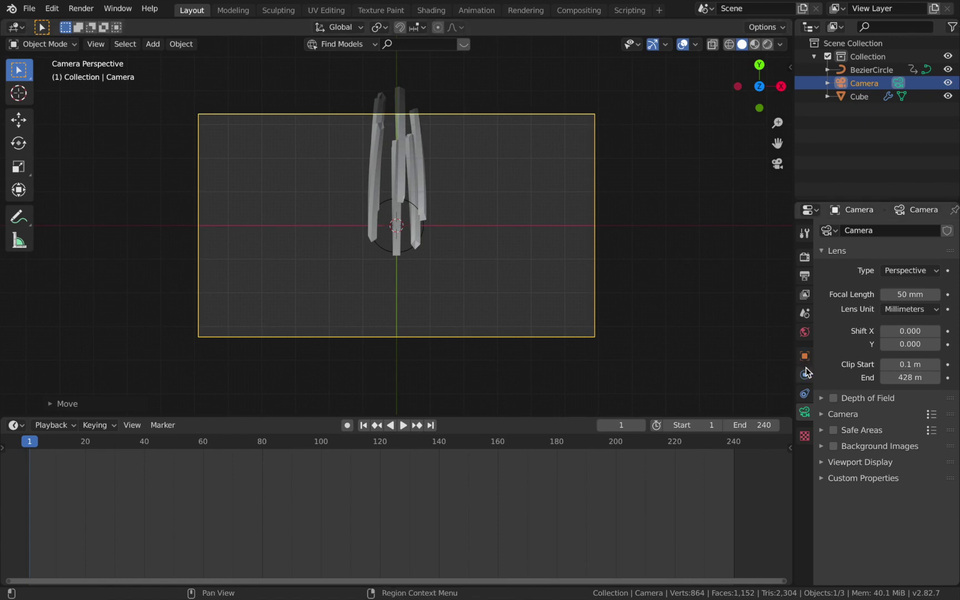
pyautogui.moveTo(904, 294)
pyautogui.mouseDown()
pyautogui.moveTo(884, 294)
pyautogui.moveTo(901, 292)
pyautogui.mouseUp()
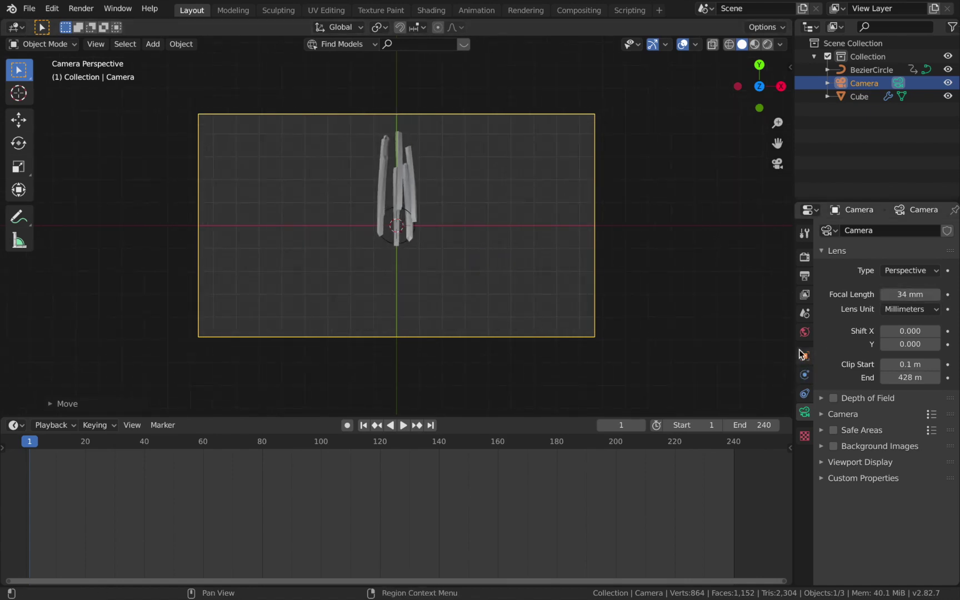
pyautogui.press('Home')
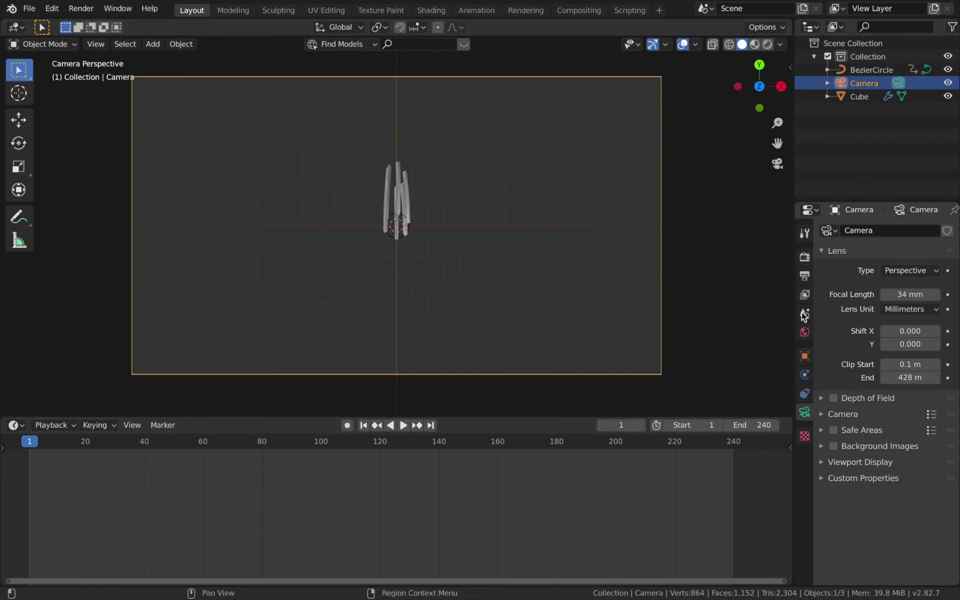
# Step: Move the cube's Curve modifier below the Screw modifier and preview the animation
pyautogui.click(860, 96)
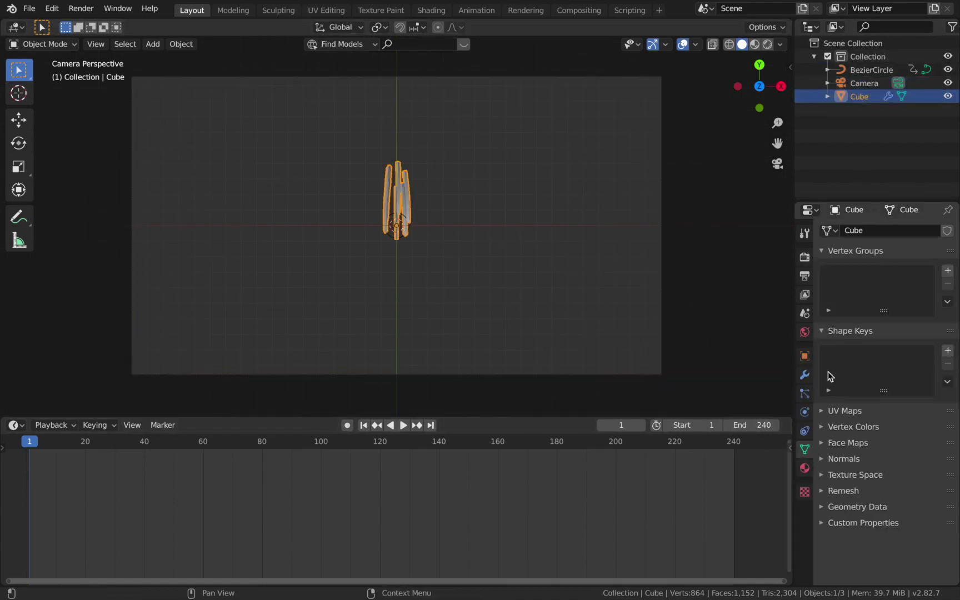
pyautogui.click(804, 375)
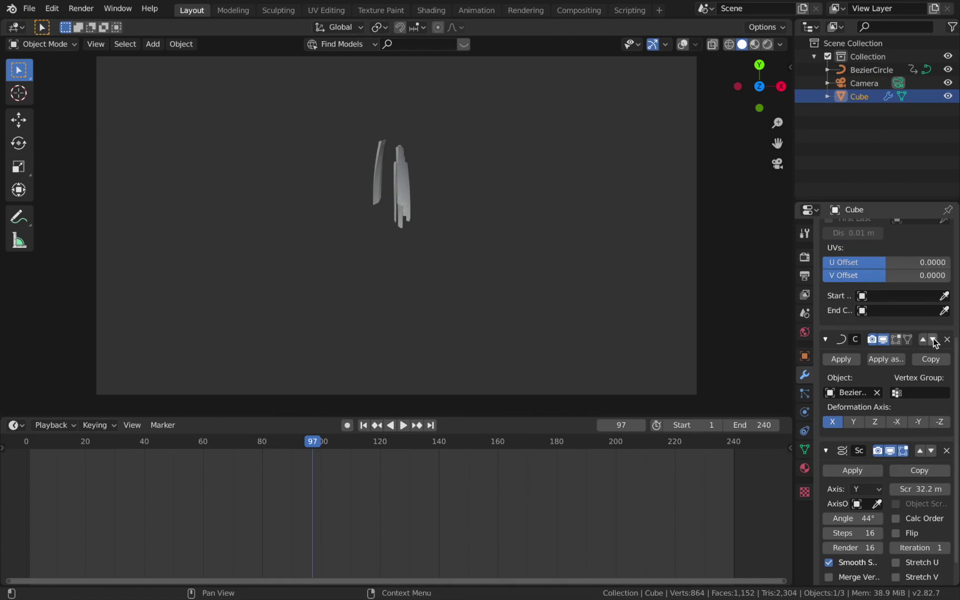
pyautogui.click(933, 340)
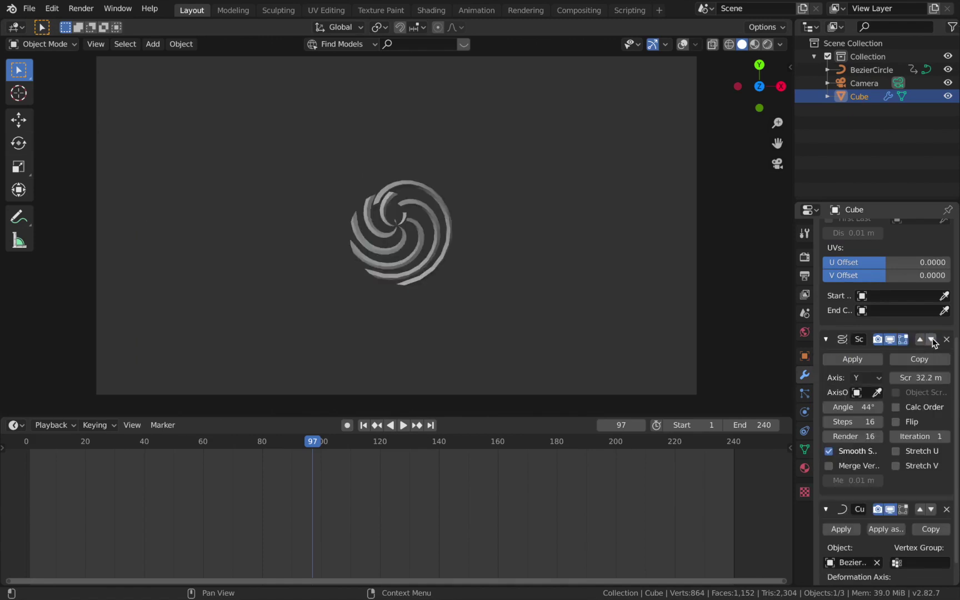
pyautogui.press('space')
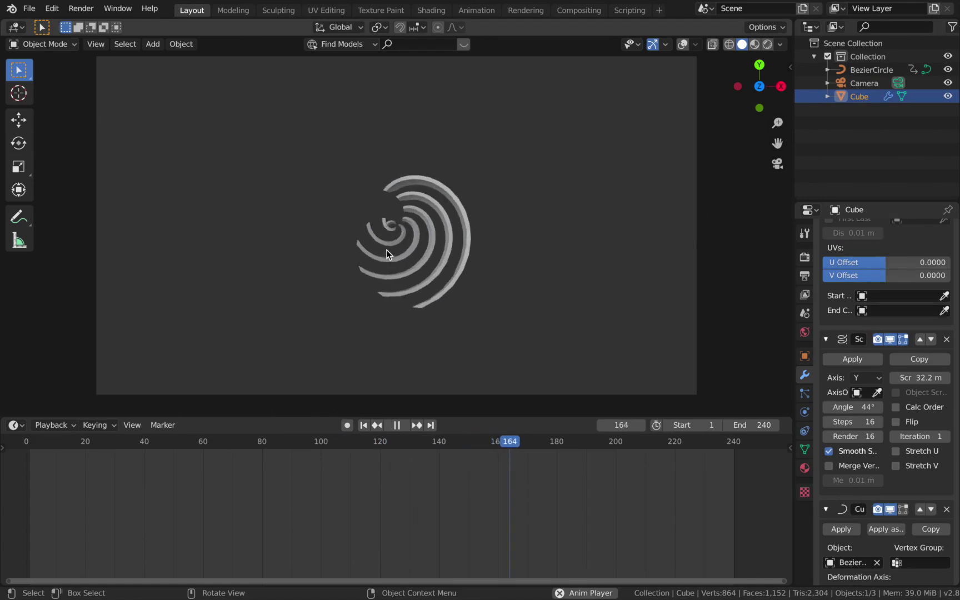
pyautogui.scroll(1, 387, 251)
pyautogui.press('Escape')
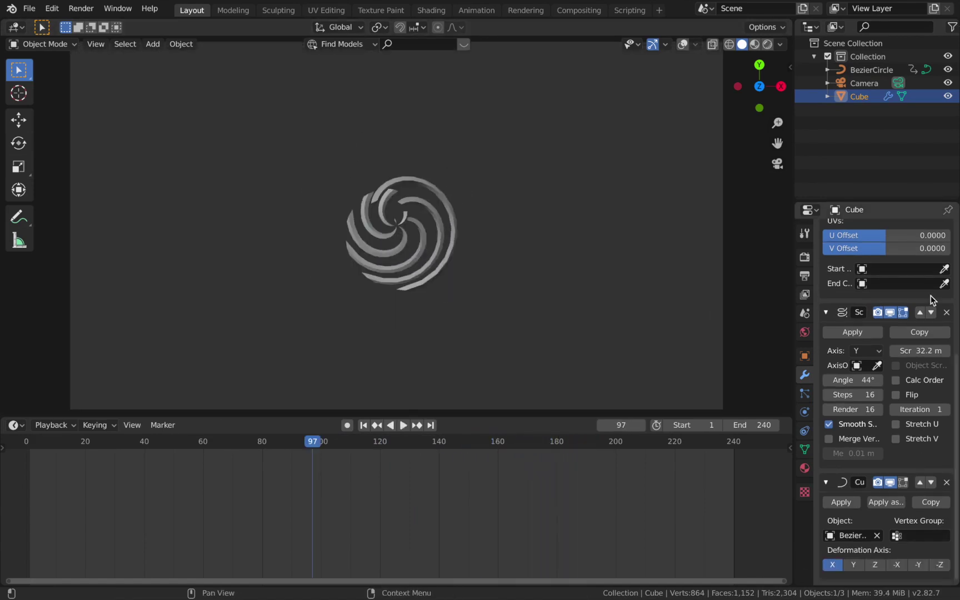
# Step: Add a Mirror modifier to the cube, preview the mirrored animation, and return to frame 1
pyautogui.scroll(6, 898, 384)
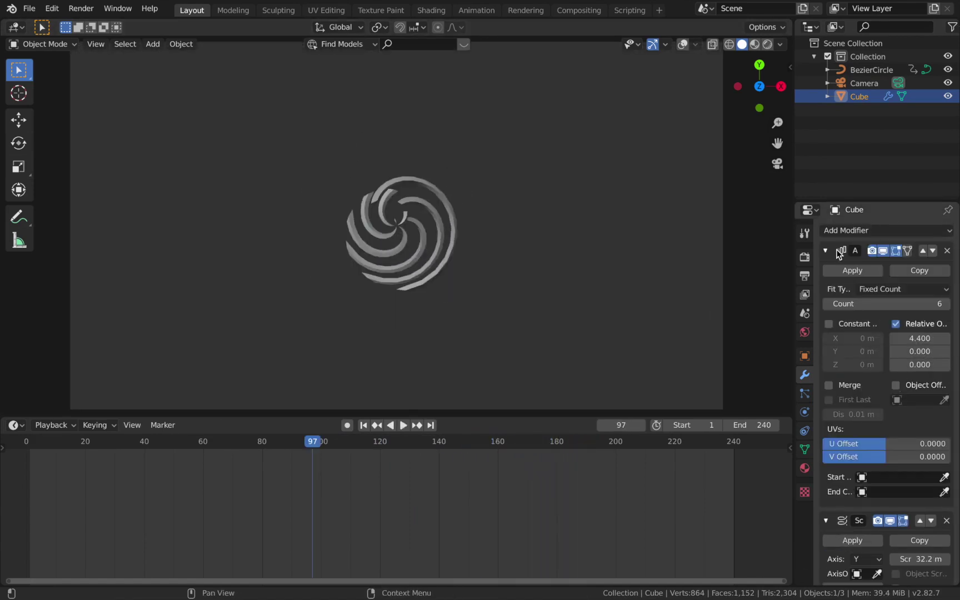
pyautogui.click(855, 233)
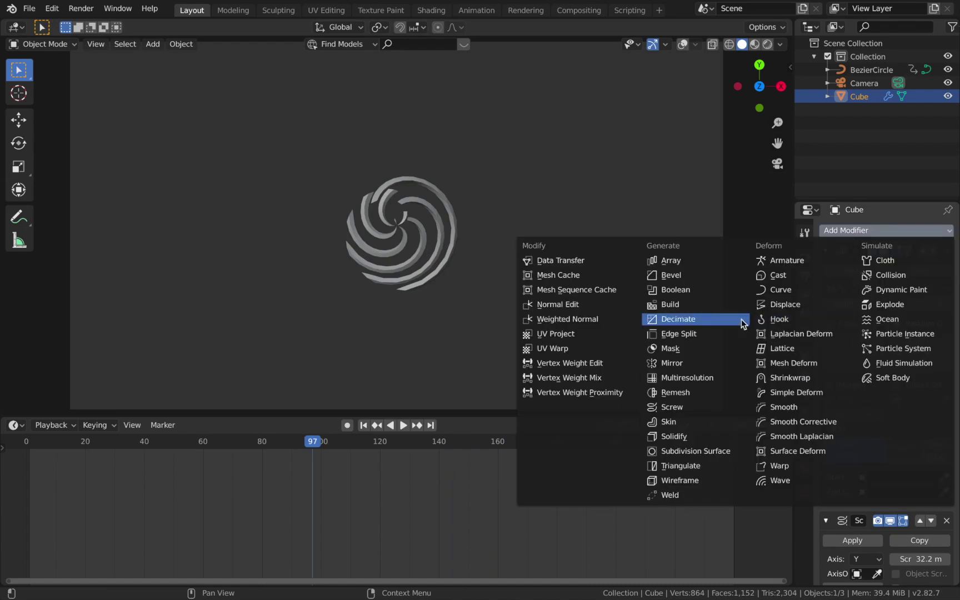
pyautogui.click(679, 363)
pyautogui.press('space')
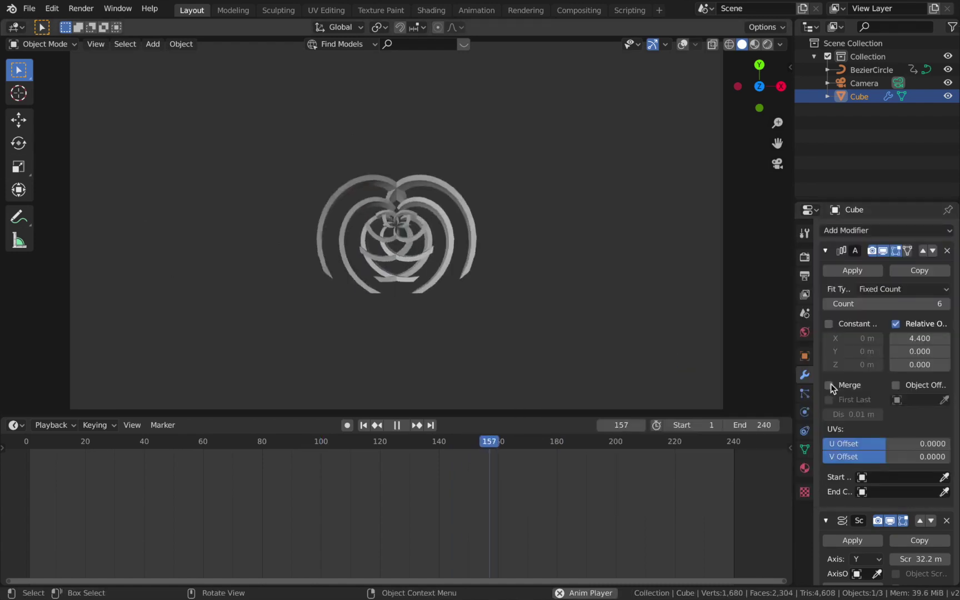
pyautogui.scroll(-10, 890, 389)
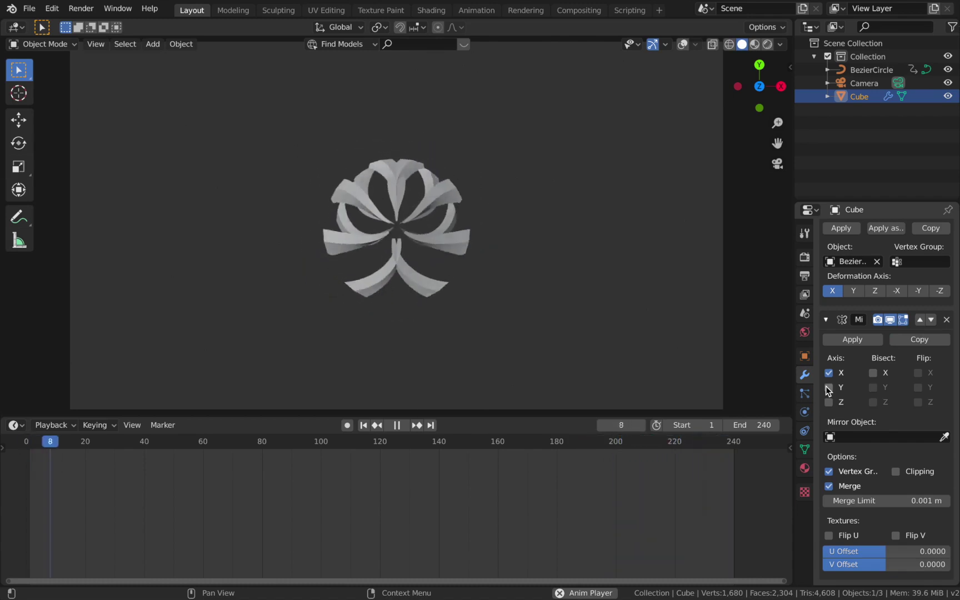
pyautogui.press('space')
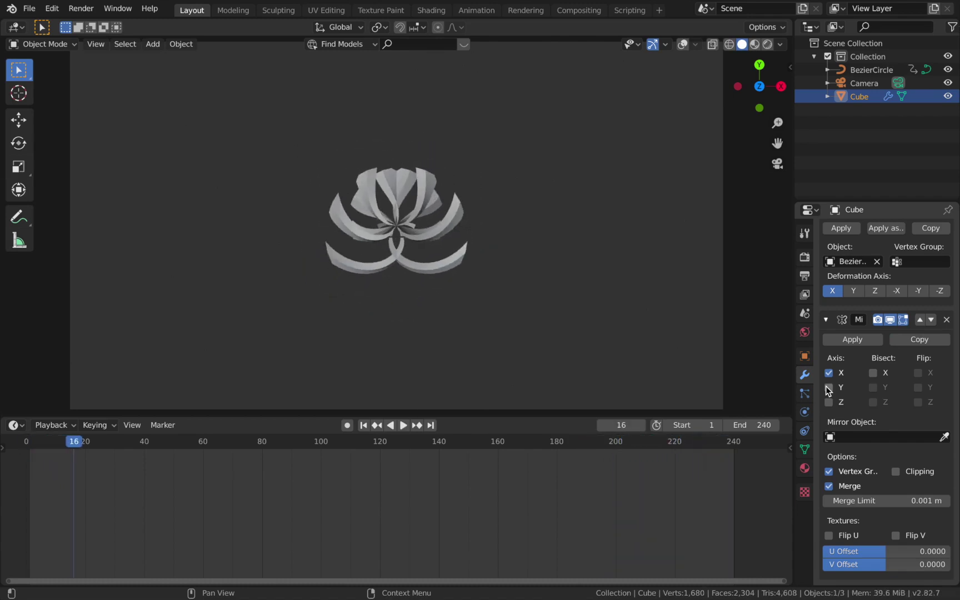
pyautogui.click(364, 425)
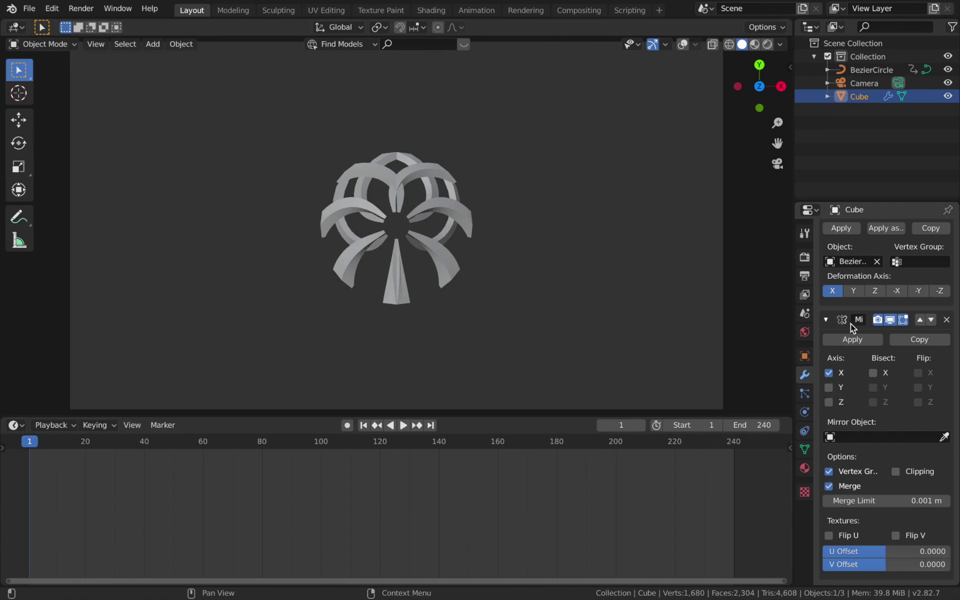
# Step: Enable the Y and Z axes in the cube's Mirror modifier and preview the animation
pyautogui.click(830, 387)
pyautogui.click(831, 402)
pyautogui.press('space')
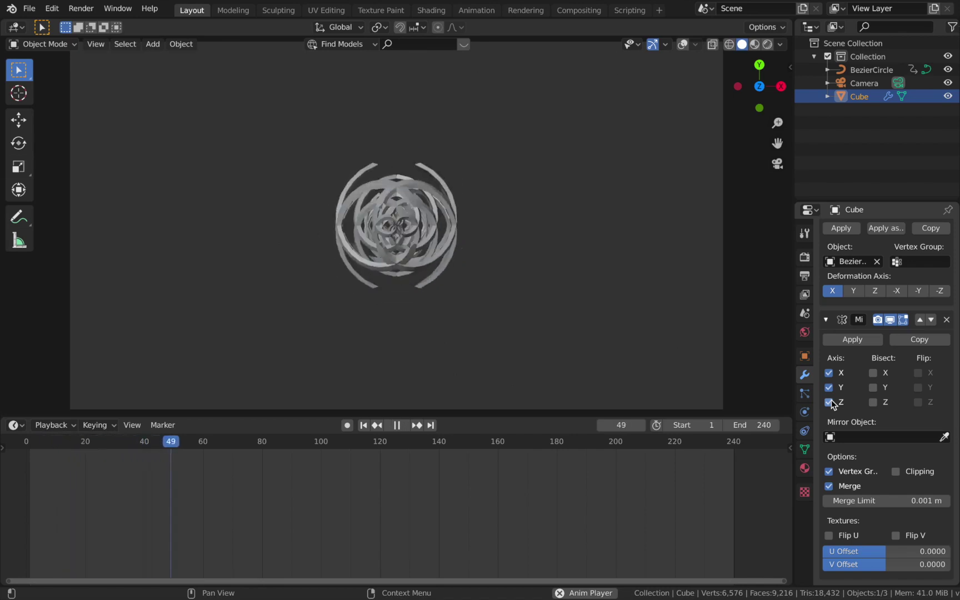
pyautogui.press('space')
# Step: Enable Bisect and Flip on X, Y and Z in the Mirror modifier, preview the animation, and return to frame 1
pyautogui.click(873, 372)
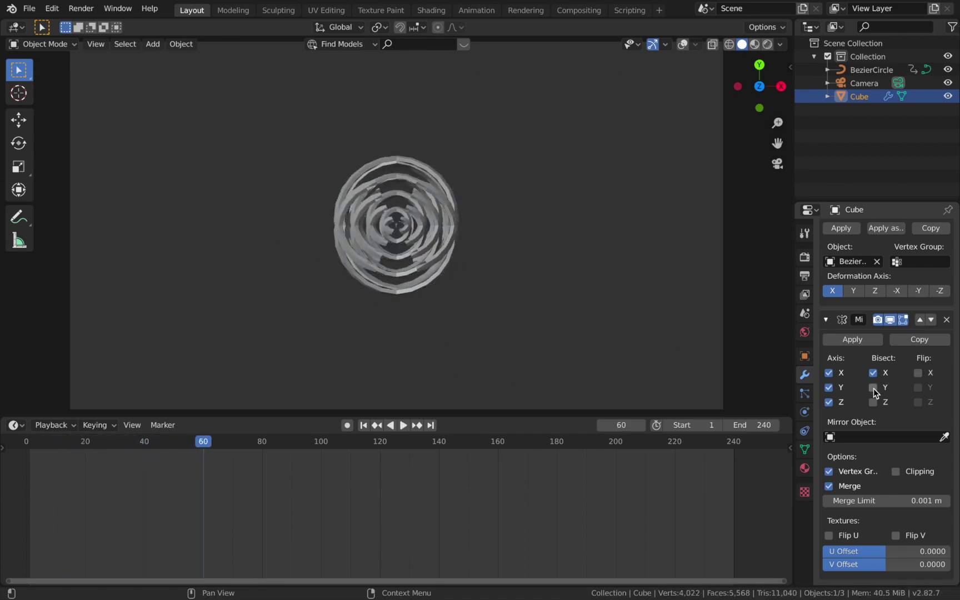
pyautogui.click(873, 388)
pyautogui.click(874, 400)
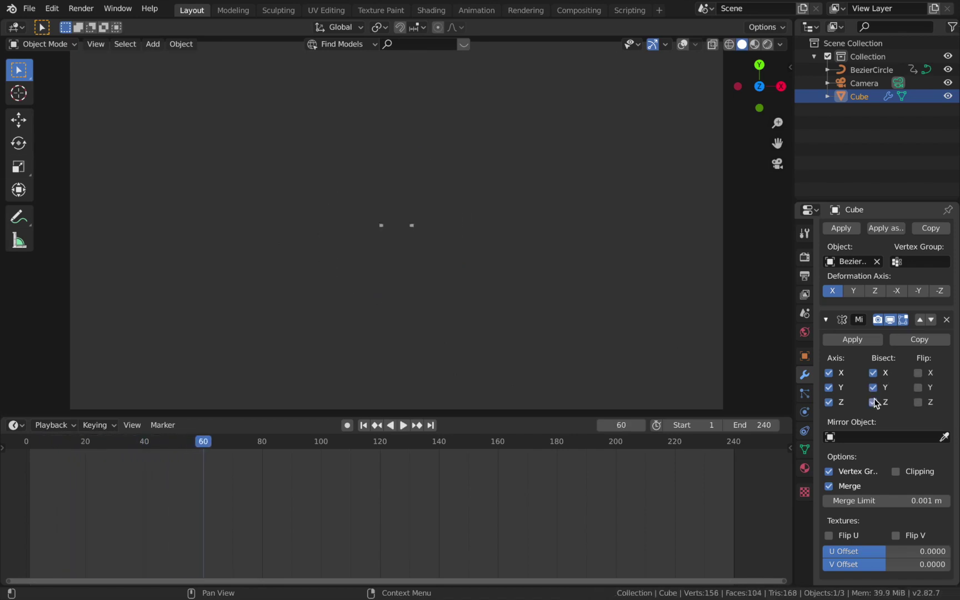
pyautogui.click(917, 374)
pyautogui.click(918, 388)
pyautogui.click(917, 401)
pyautogui.press('space')
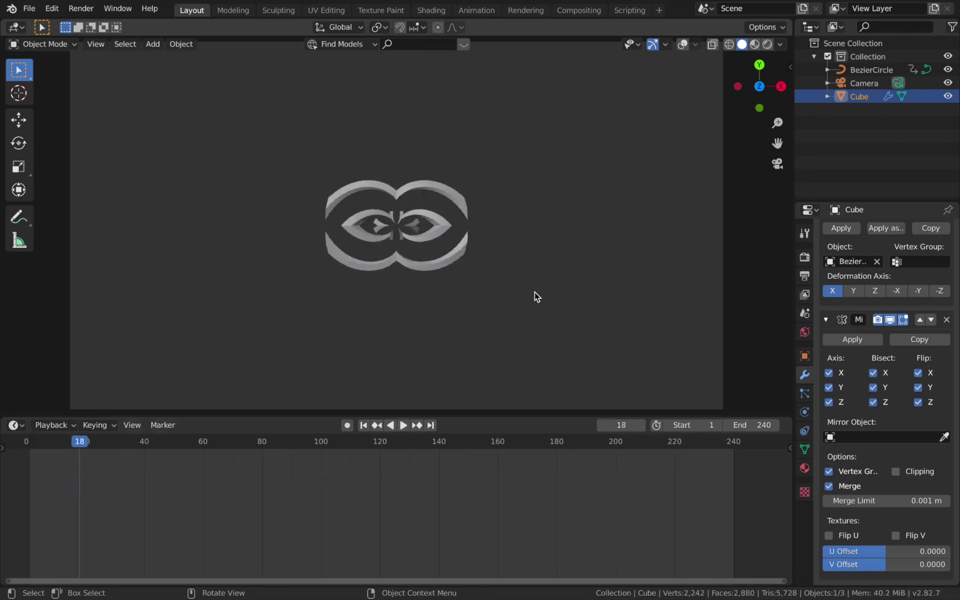
pyautogui.press('Escape')
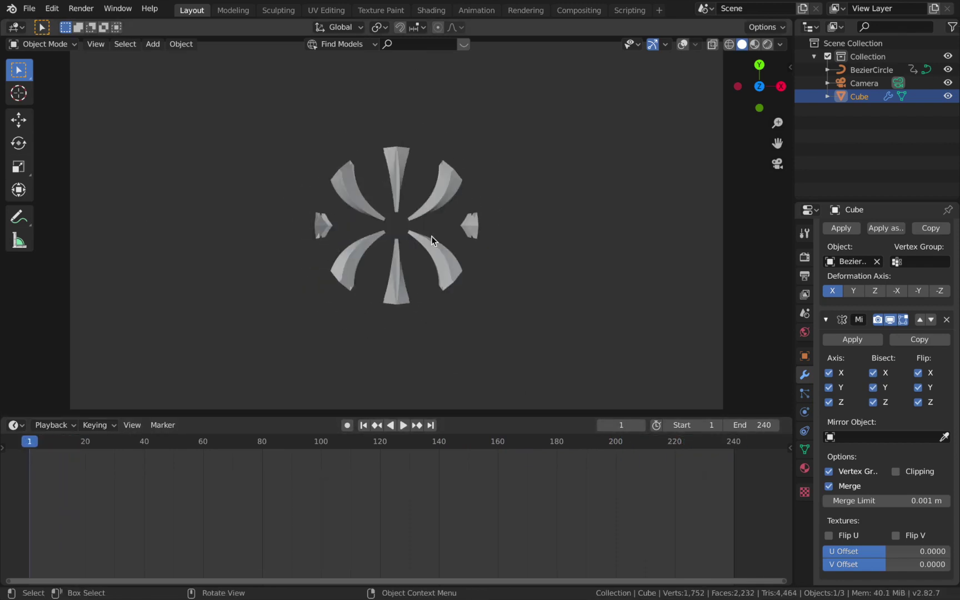
# Step: Save the project as a new file named "Easy Abstract Motion Graphics Tutorial"
pyautogui.click(29, 8)
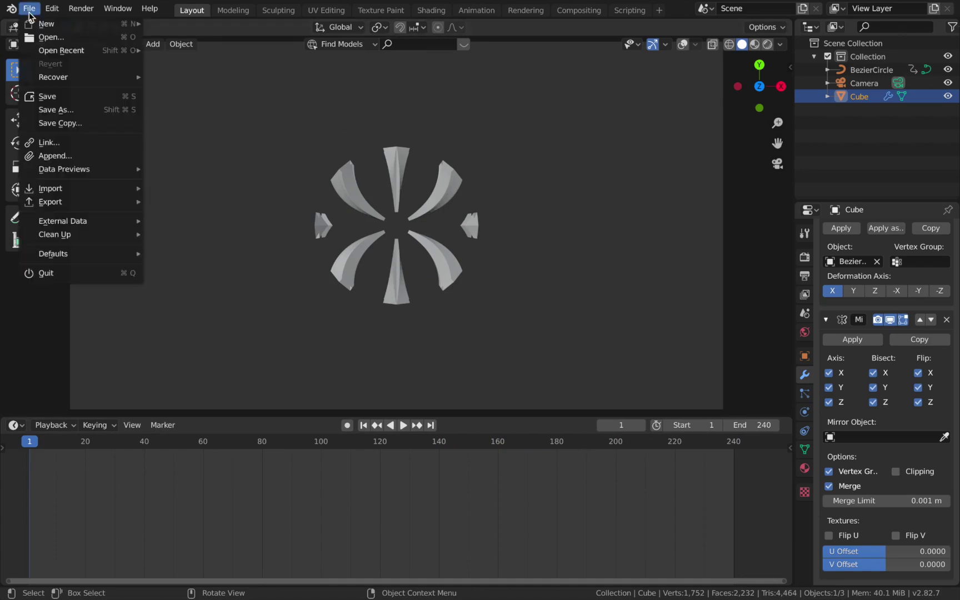
pyautogui.click(47, 110)
pyautogui.press('BackSpace')
pyautogui.write('Easy Abstract Motion Graphics Tutorial')
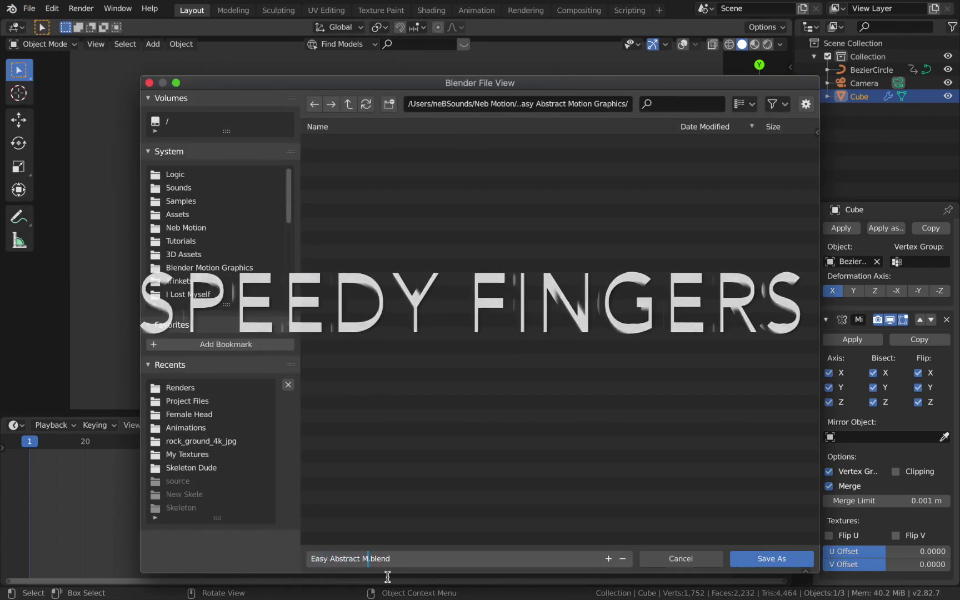
pyautogui.press('Return')
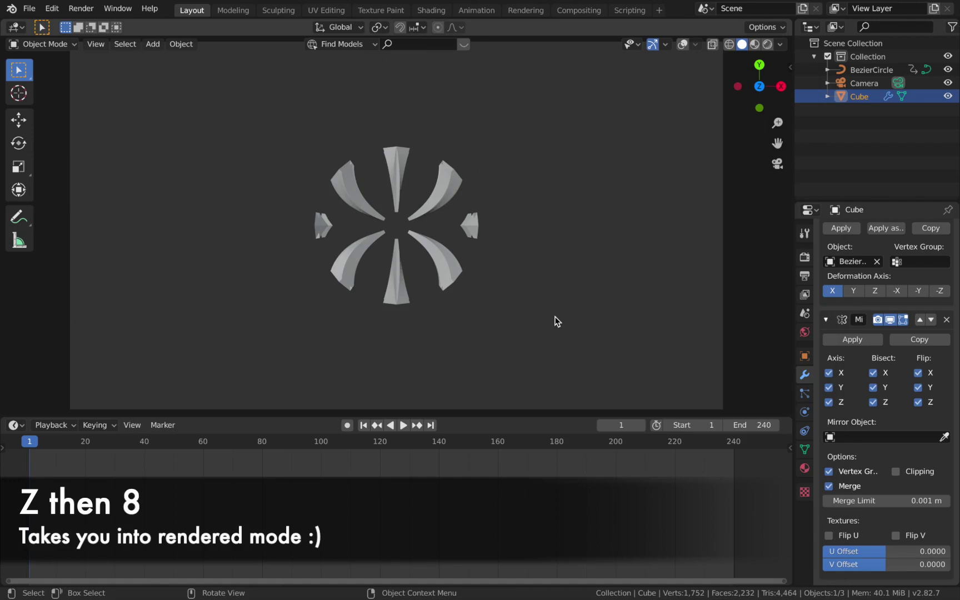
# Step: Switch the viewport to rendered shading and set the world background color to black
pyautogui.press('z')
pyautogui.press('8')
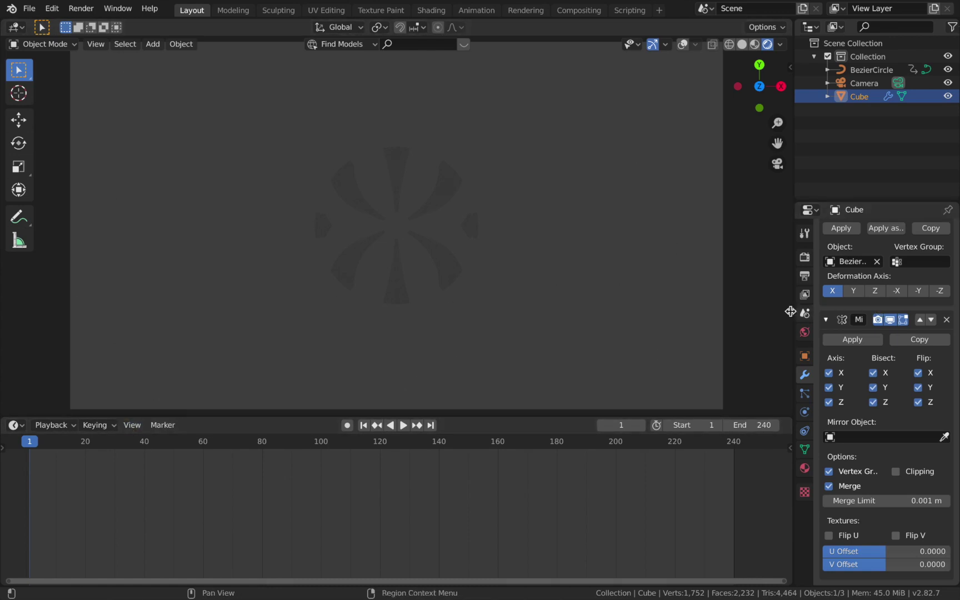
pyautogui.click(805, 333)
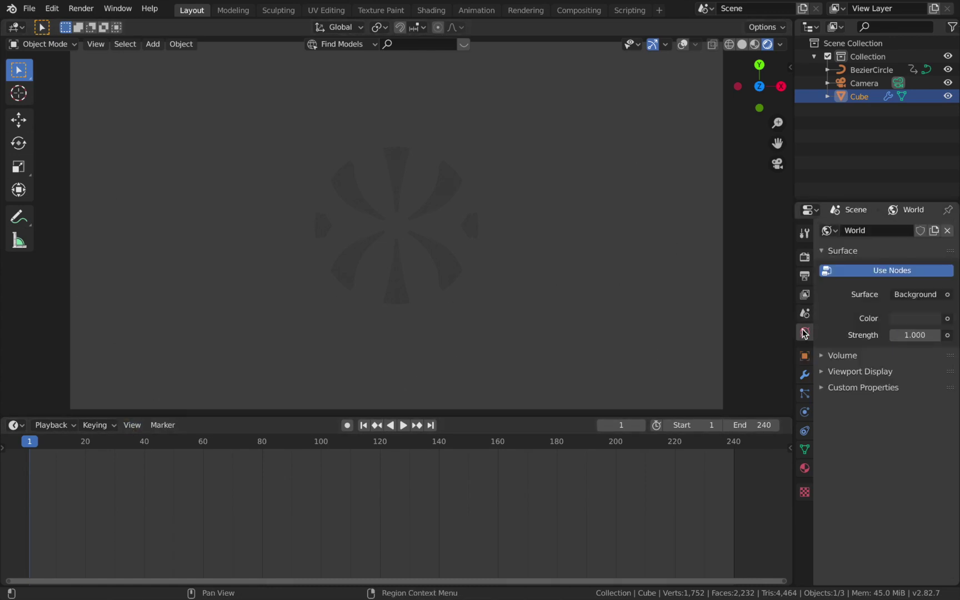
pyautogui.click(910, 317)
pyautogui.moveTo(928, 210); pyautogui.dragTo(929, 225)
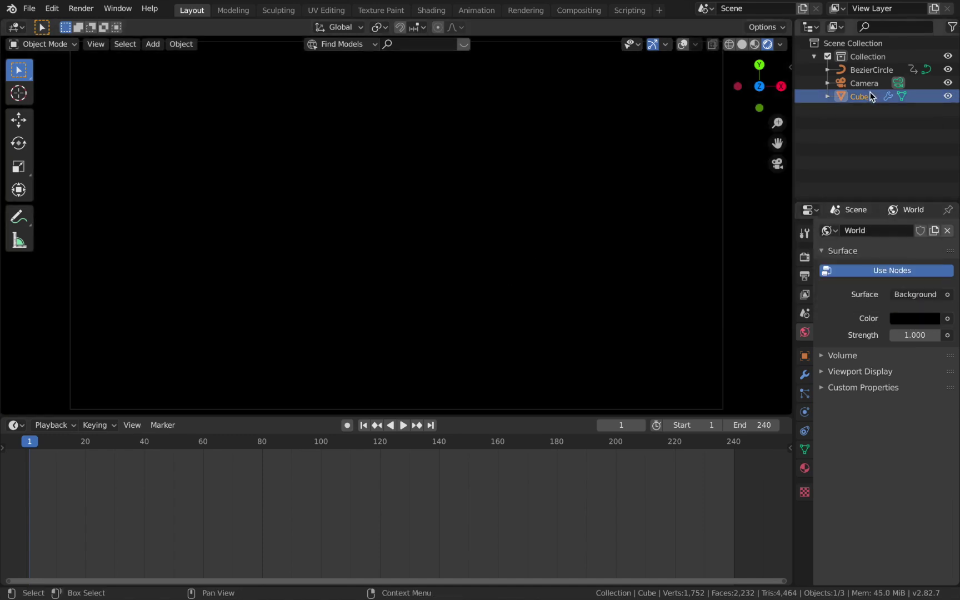
# Step: Show the viewport overlays and add a Wireframe modifier to the cube with Replace Original disabled
pyautogui.click(683, 45)
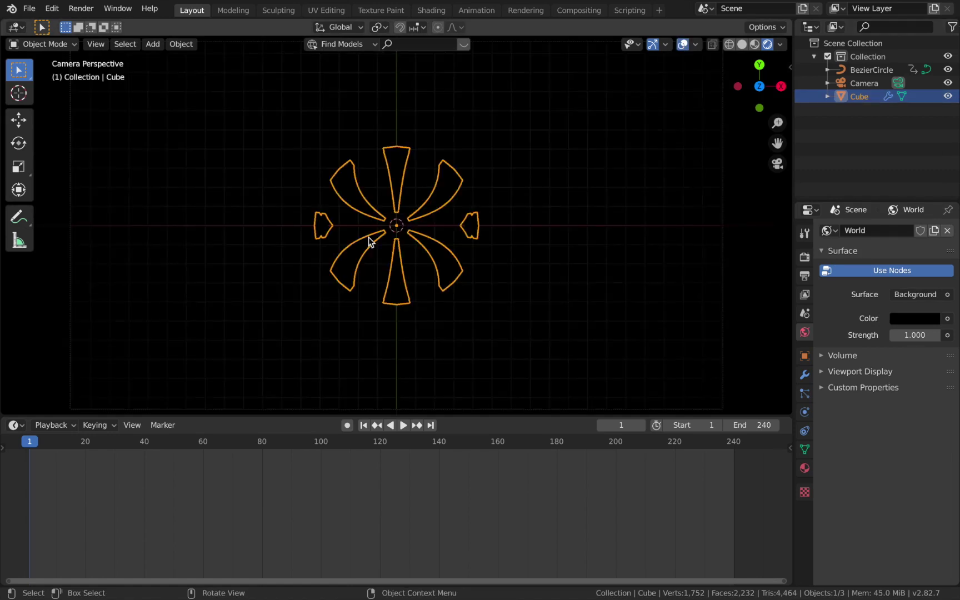
pyautogui.click(804, 375)
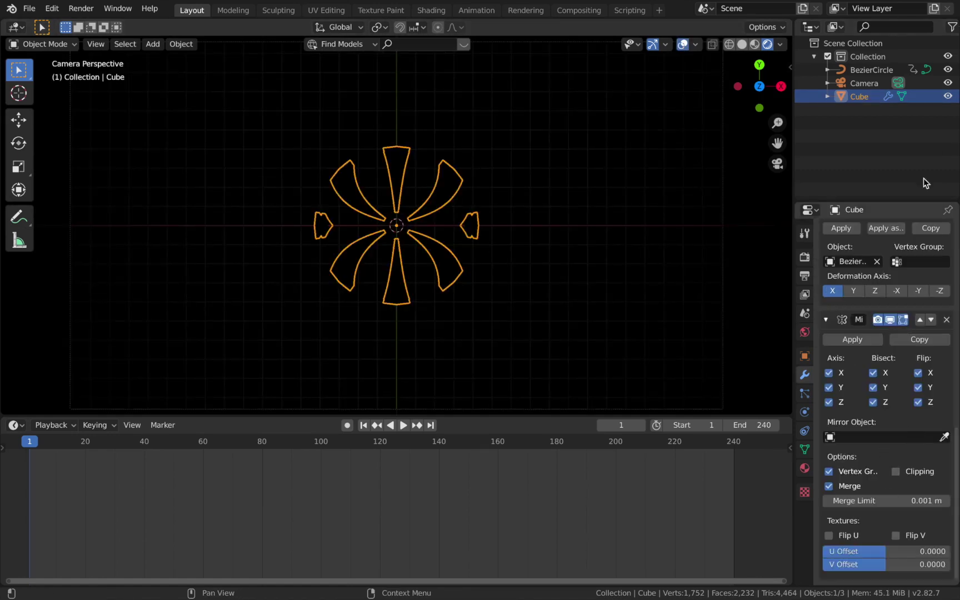
pyautogui.scroll(15, 893, 371)
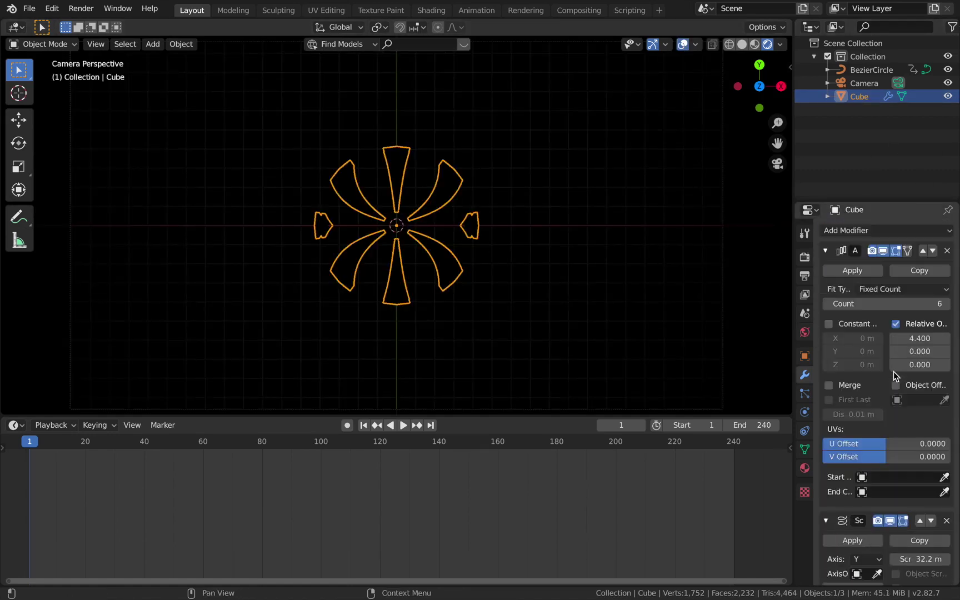
pyautogui.click(840, 231)
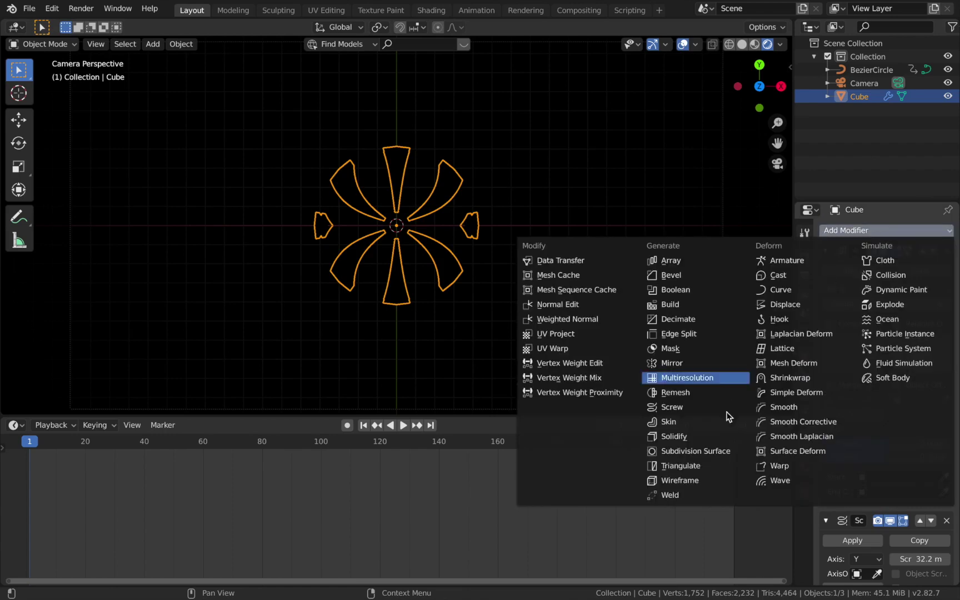
pyautogui.click(689, 482)
pyautogui.scroll(-4, 471, 238)
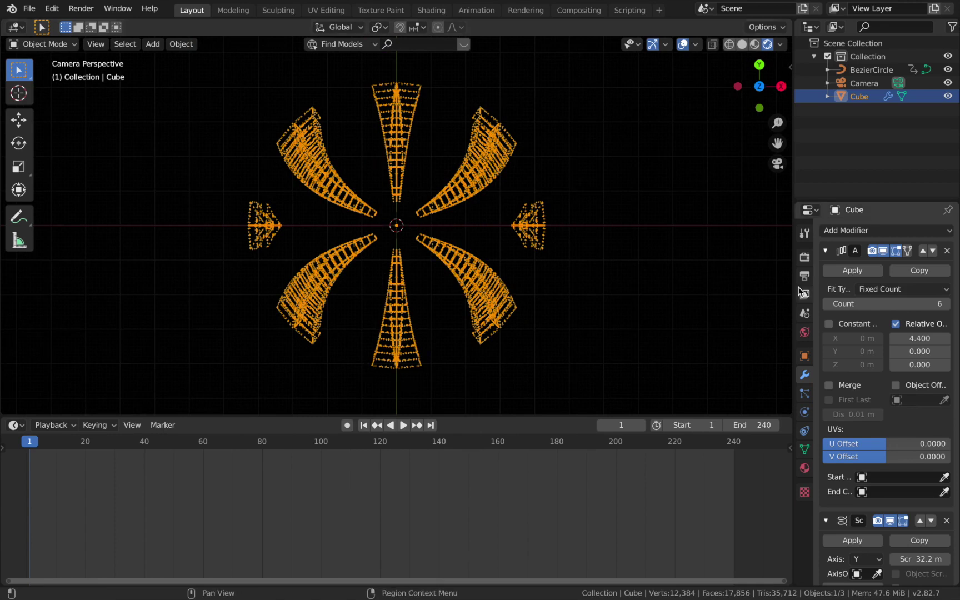
pyautogui.scroll(-15, 886, 303)
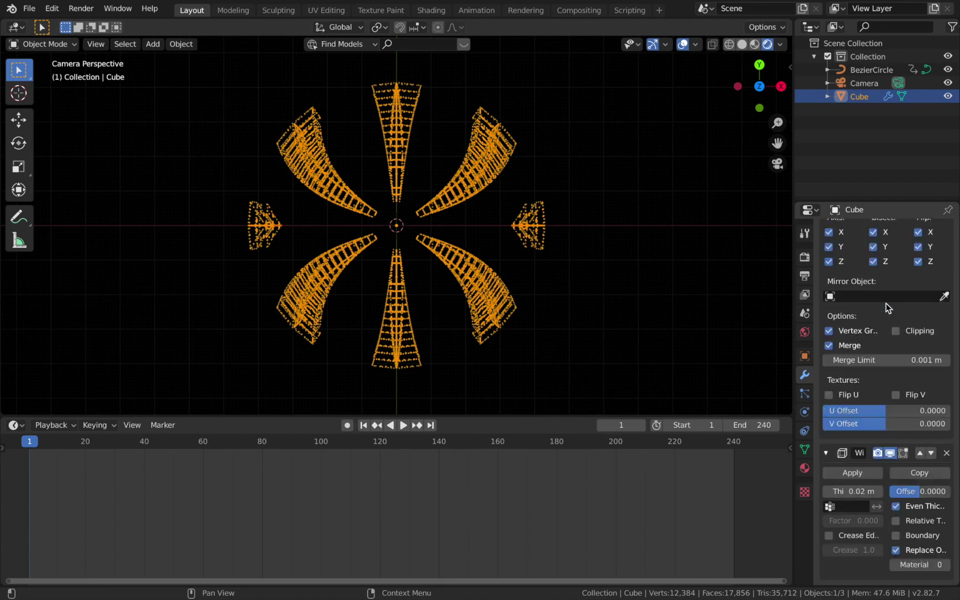
pyautogui.click(897, 553)
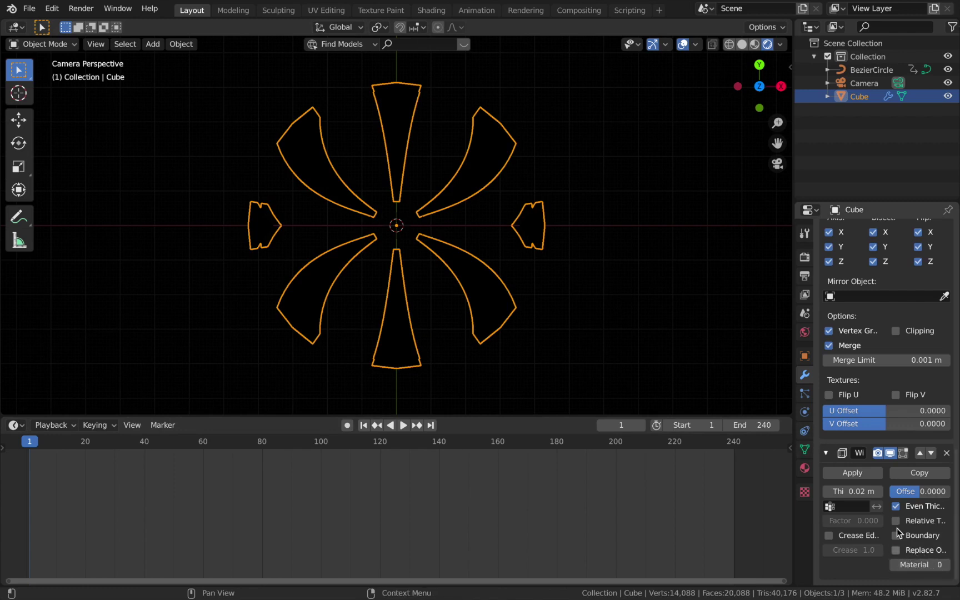
# Step: Add a second material slot to the cube with a new material that uses an Emission surface
pyautogui.click(804, 470)
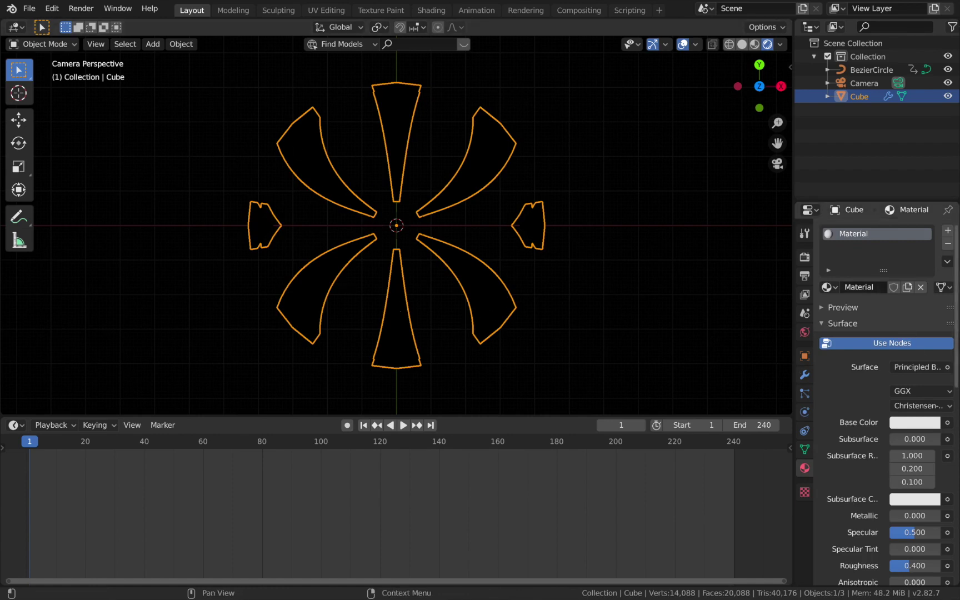
pyautogui.click(948, 233)
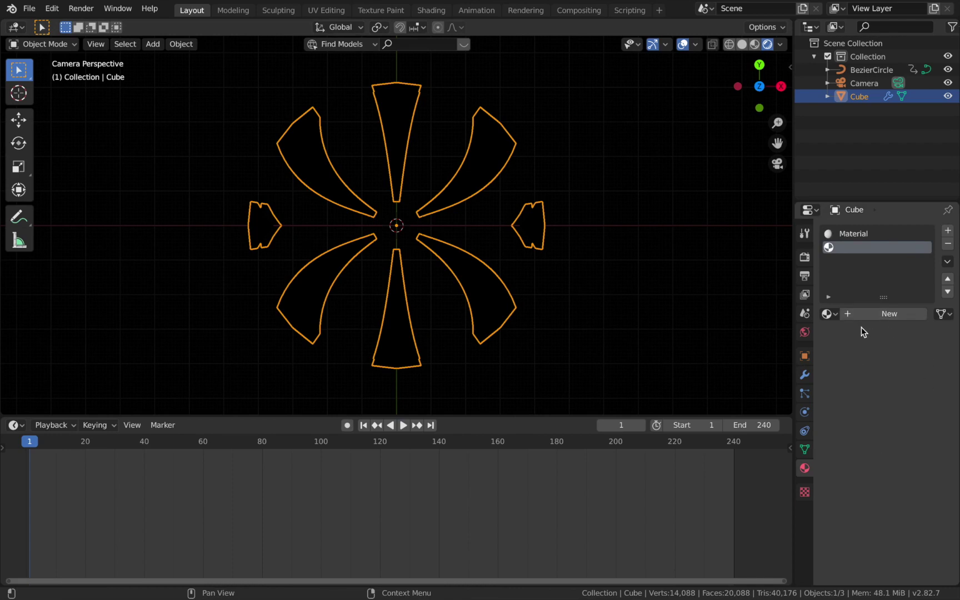
pyautogui.click(868, 311)
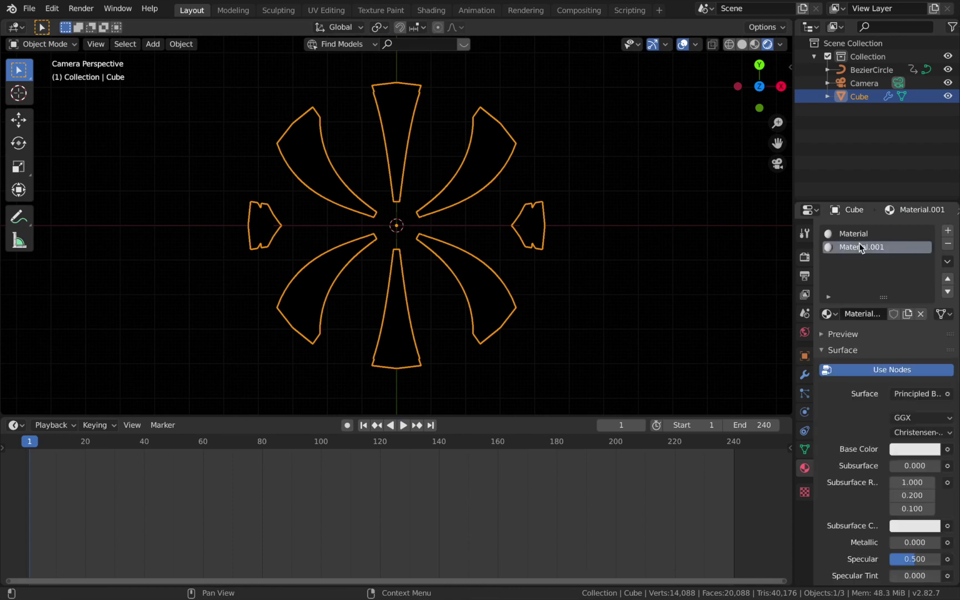
pyautogui.click(902, 394)
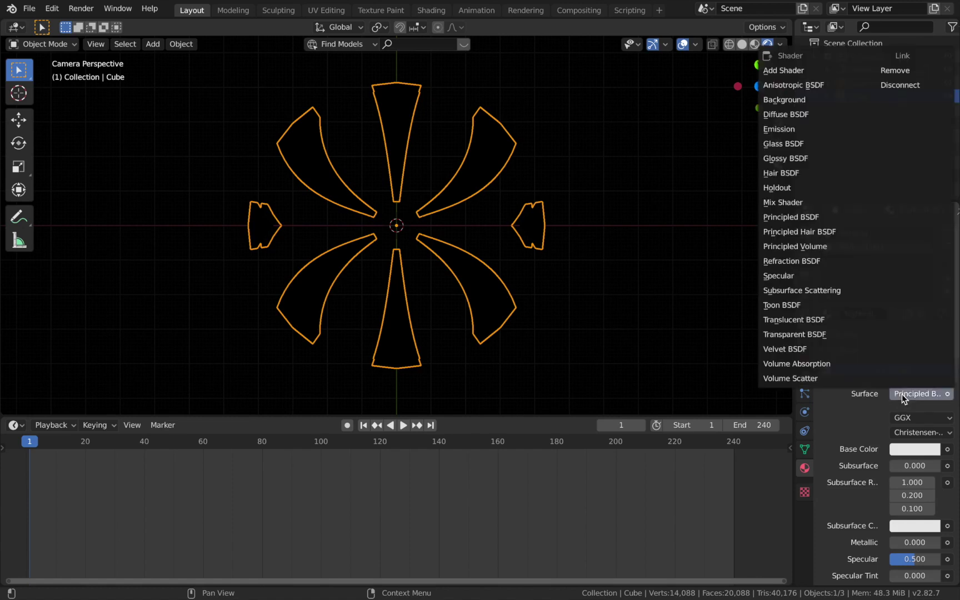
pyautogui.click(789, 129)
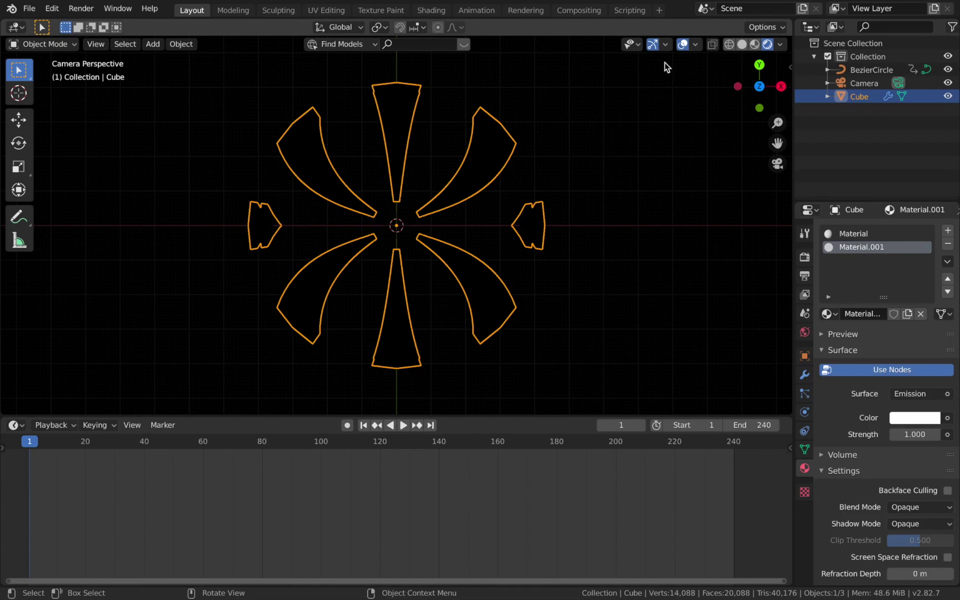
# Step: Set the Wireframe modifier's material offset to 1 and hide the viewport overlays
pyautogui.click(804, 375)
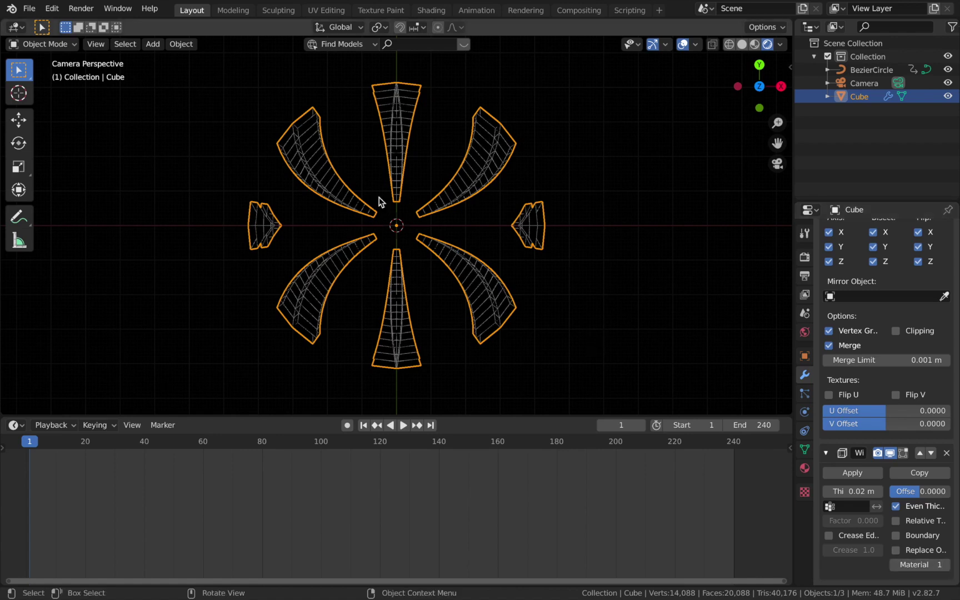
pyautogui.click(683, 43)
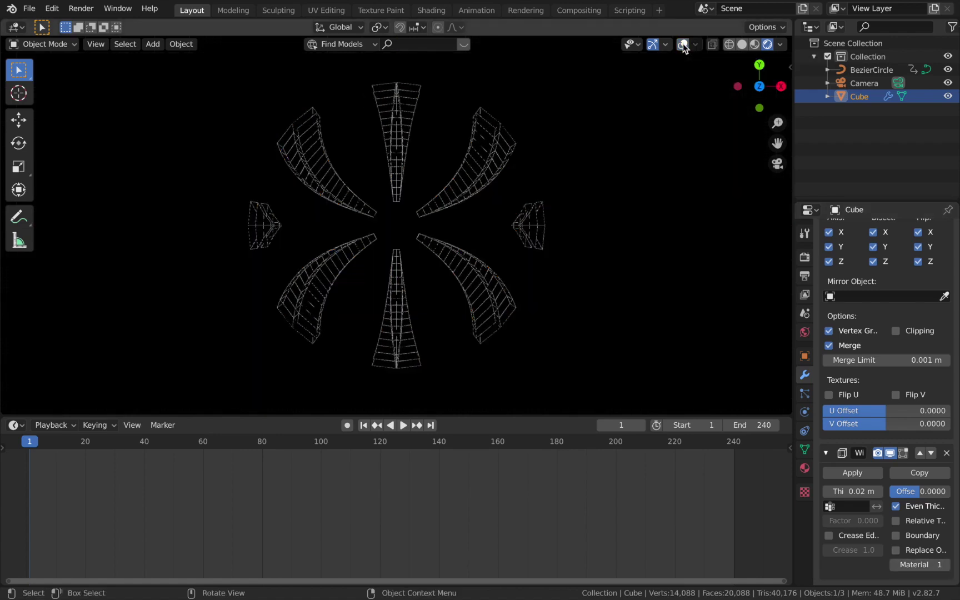
# Step: Compare the animation with the Wireframe modifier's Replace Original enabled and disabled, returning to frame 1 each time
pyautogui.click(896, 550)
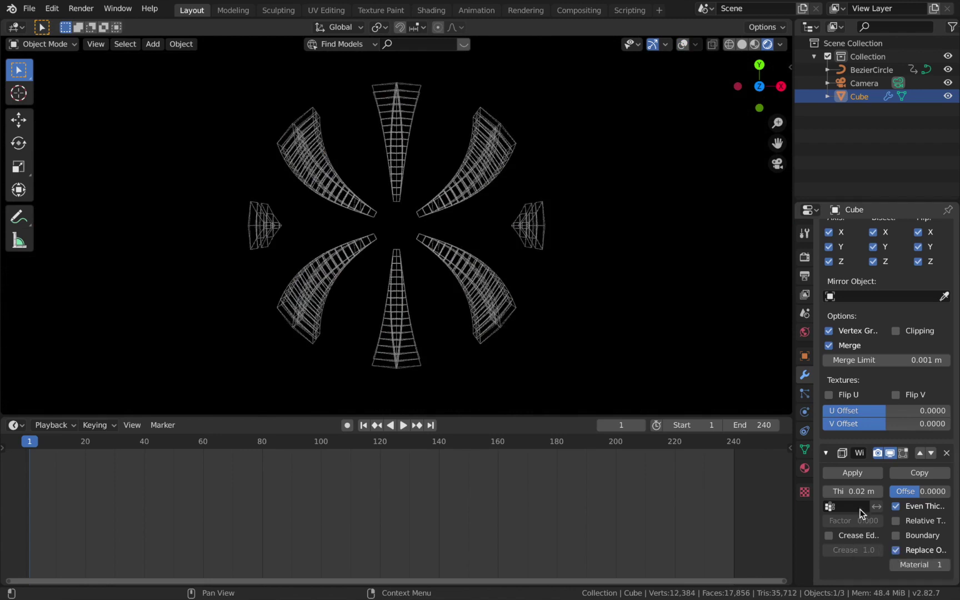
pyautogui.press('space')
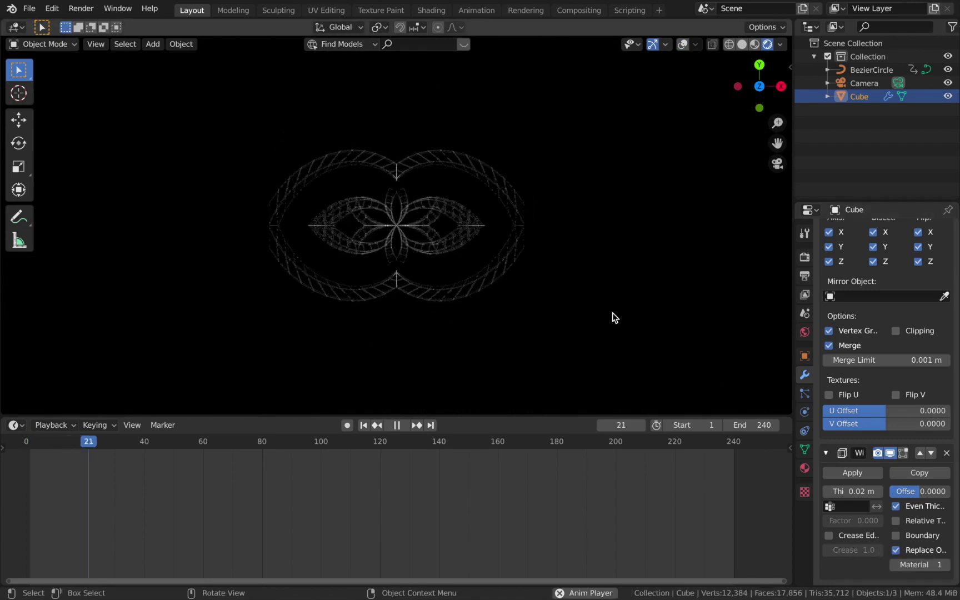
pyautogui.press('space')
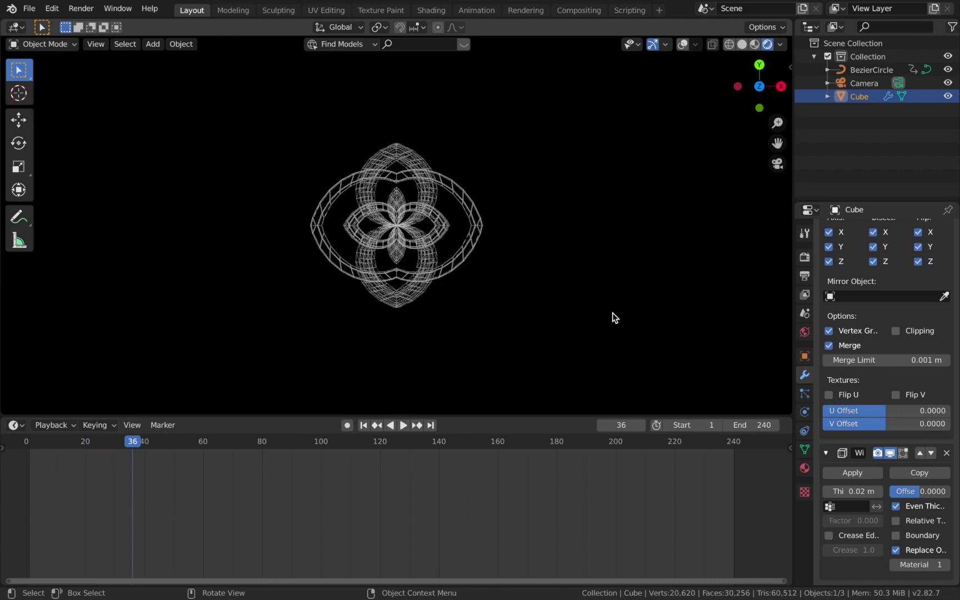
pyautogui.click(363, 426)
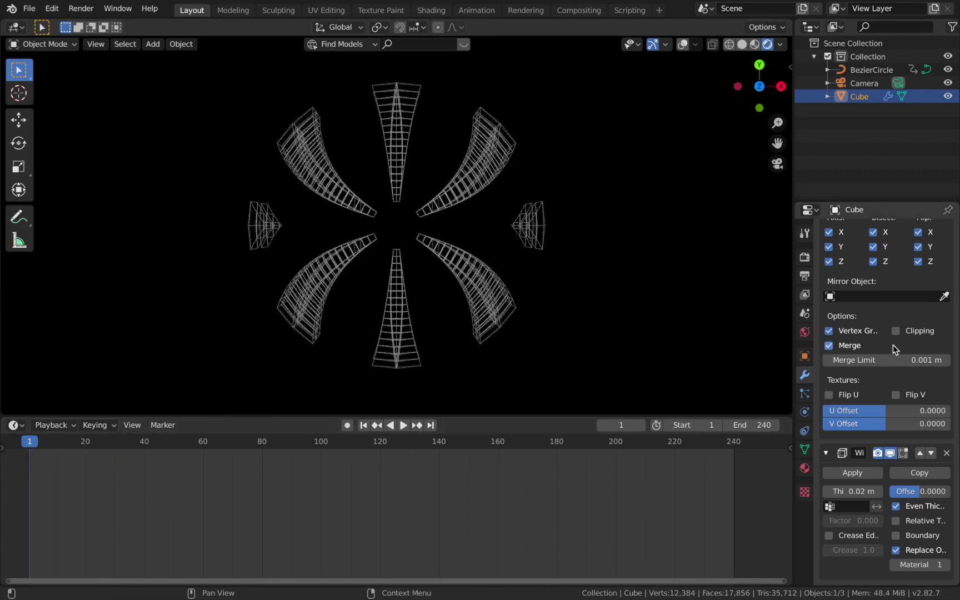
pyautogui.click(895, 550)
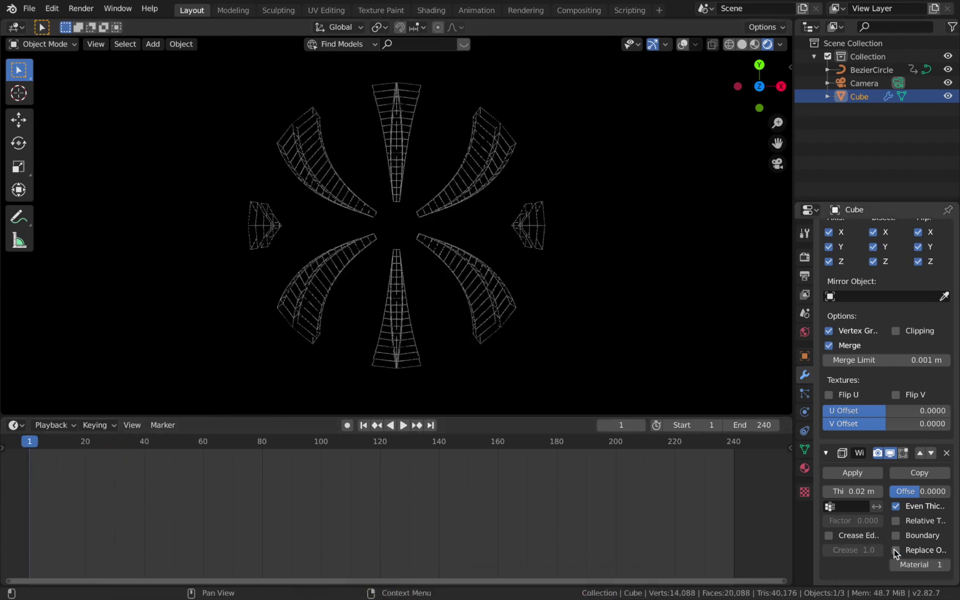
pyautogui.press('space')
pyautogui.press('space')
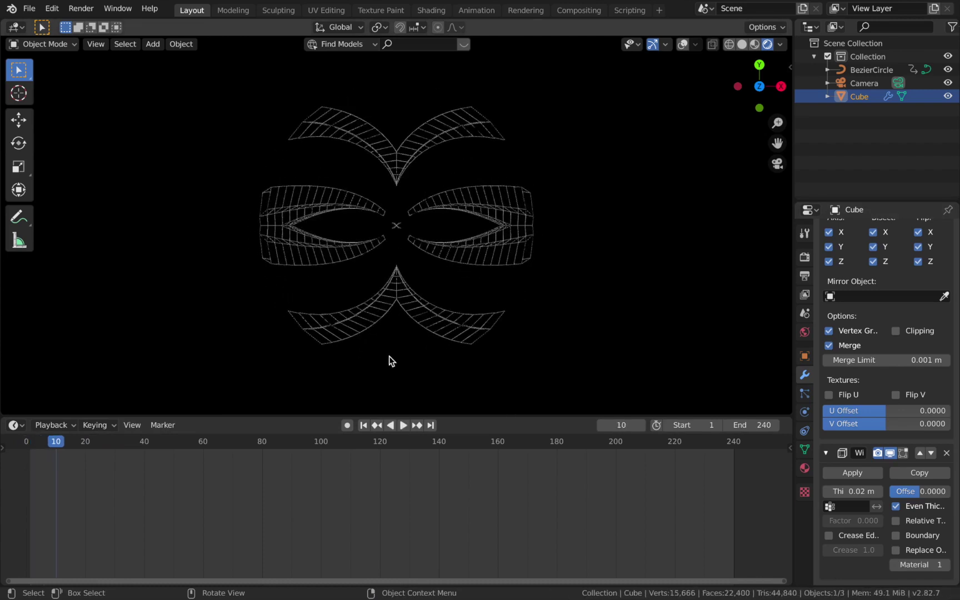
pyautogui.click(364, 425)
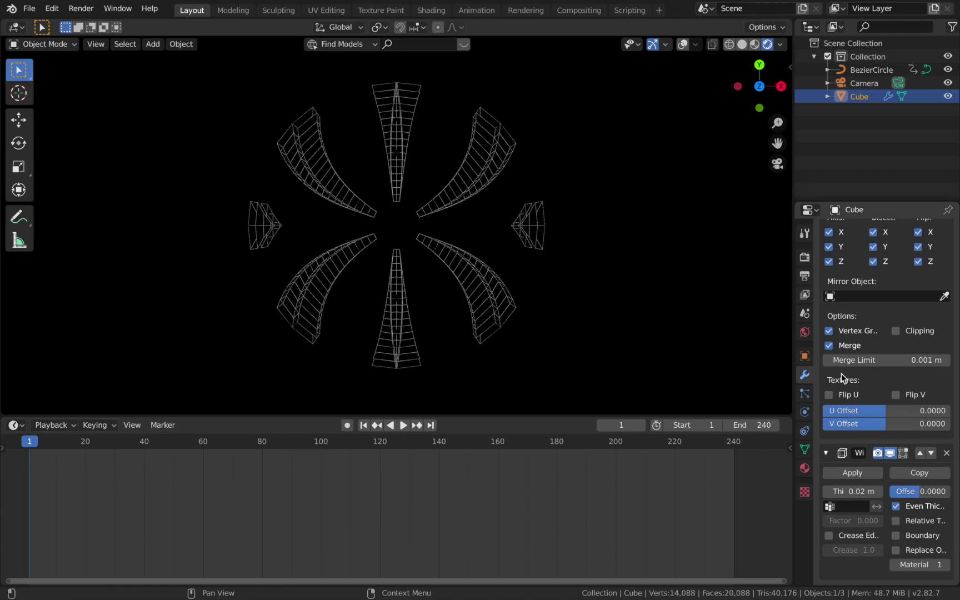
# Step: Set the second material's emission strength to 20 and preview the animation
pyautogui.click(804, 468)
pyautogui.click(864, 231)
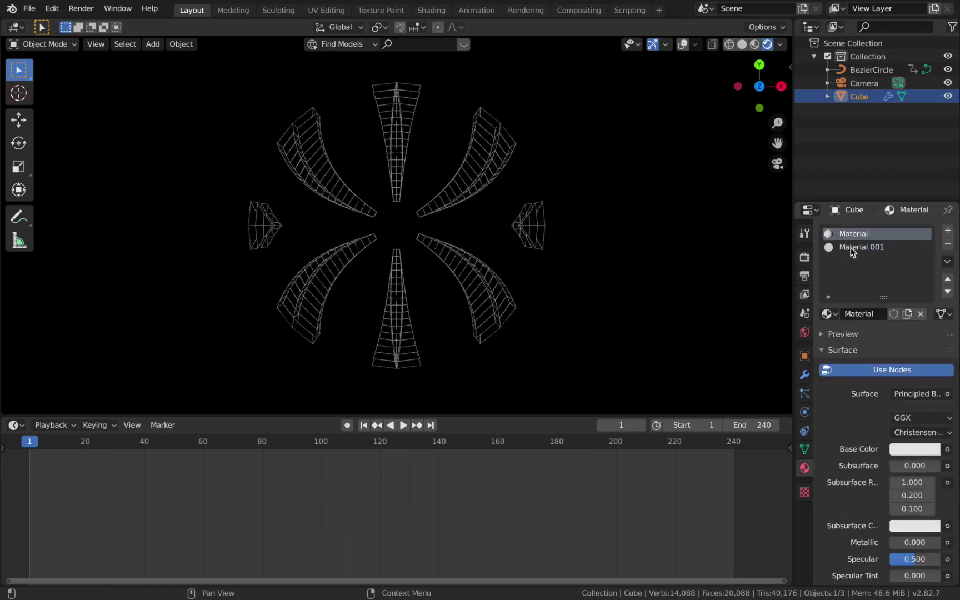
pyautogui.click(851, 248)
pyautogui.click(862, 233)
pyautogui.click(848, 247)
pyautogui.click(899, 431)
pyautogui.press('Return')
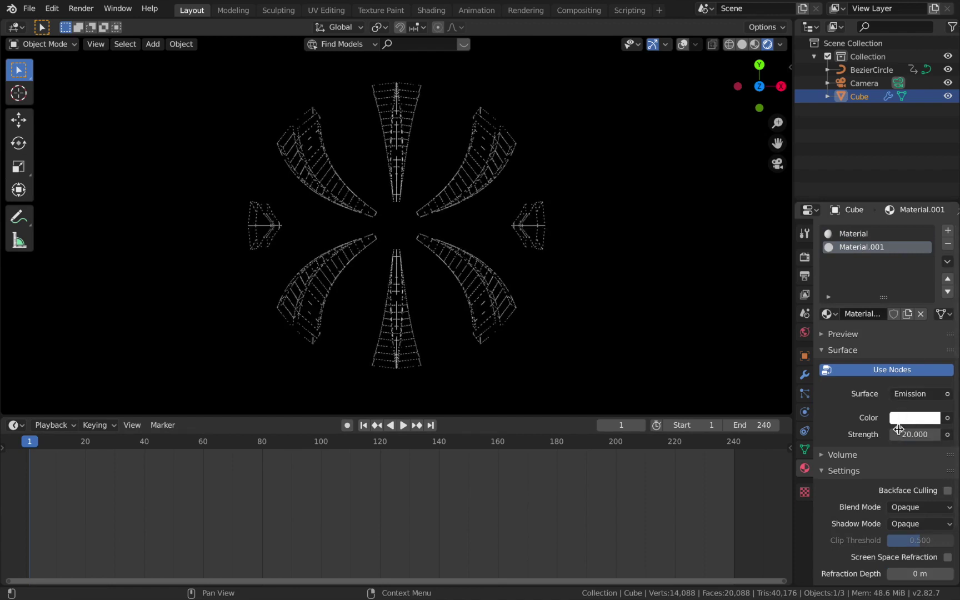
pyautogui.press('space')
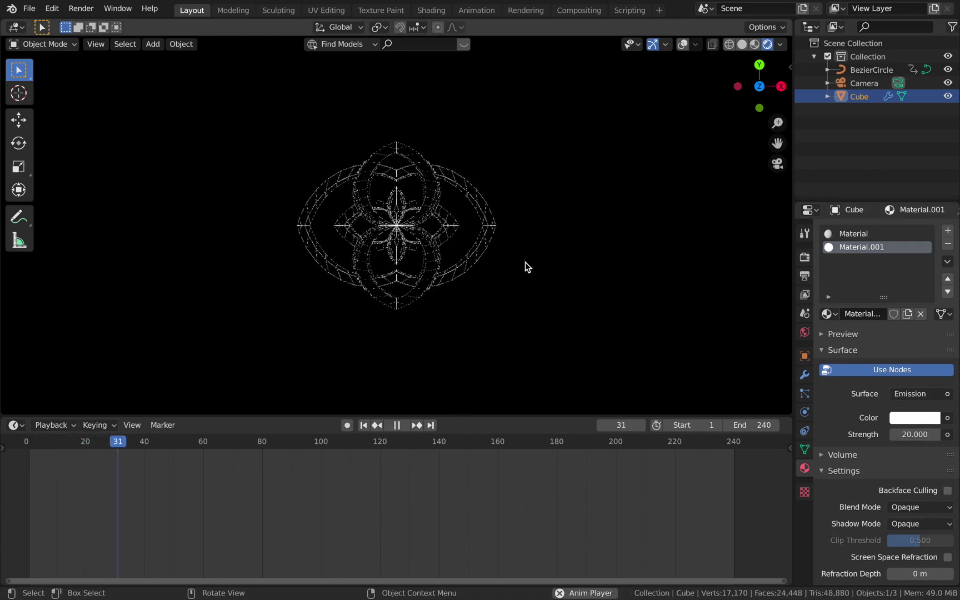
# Step: Set the Wireframe modifier's thickness to 0.04 m on the cube and preview the animation
pyautogui.press('space')
pyautogui.click(805, 375)
pyautogui.moveTo(877, 491); pyautogui.dragTo(876, 493)
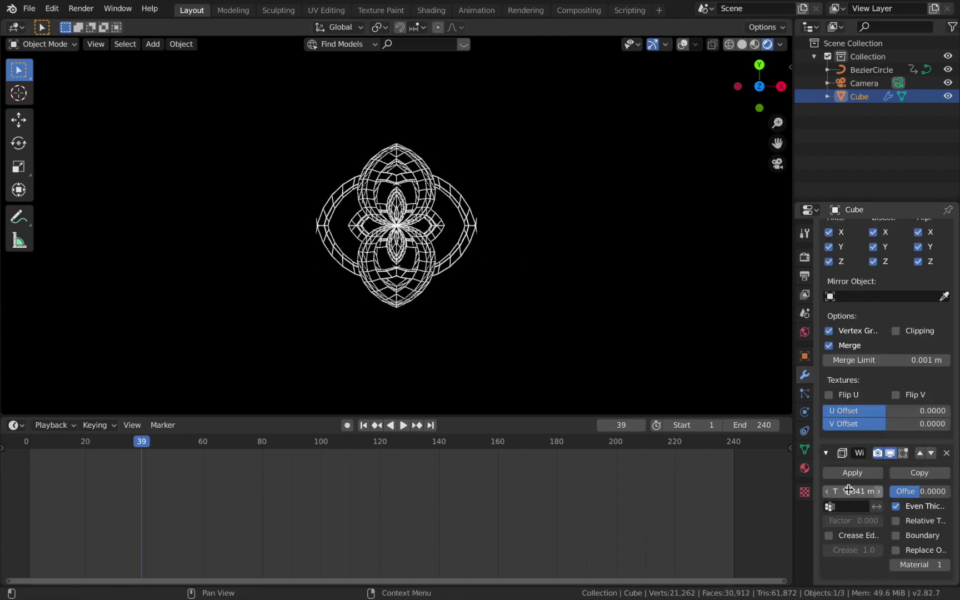
pyautogui.press('space')
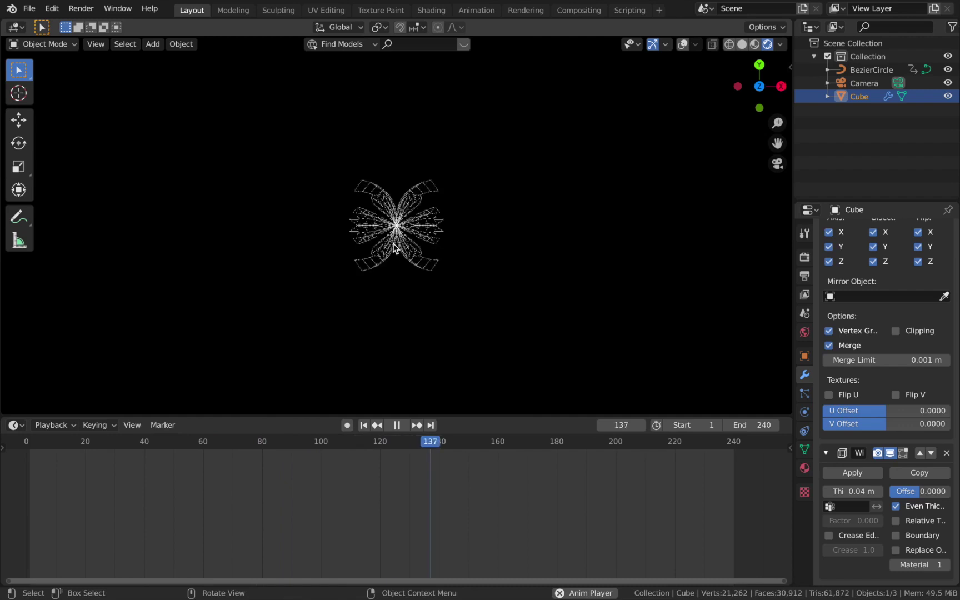
pyautogui.press('Escape')
# Step: Scrub to frame 194 and review the animation from the front view and through the camera
pyautogui.moveTo(621, 442); pyautogui.dragTo(598, 442)
pyautogui.scroll(5, 887, 361)
pyautogui.scroll(-1, 533, 95)
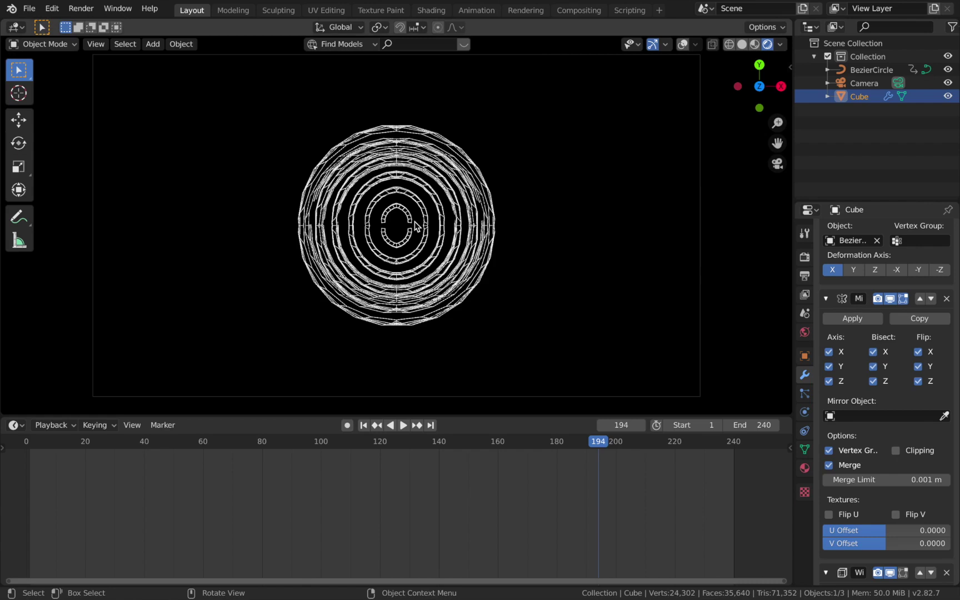
pyautogui.moveTo(415, 225); pyautogui.dragTo(343, 255, button='middle')
pyautogui.press('KP_1')
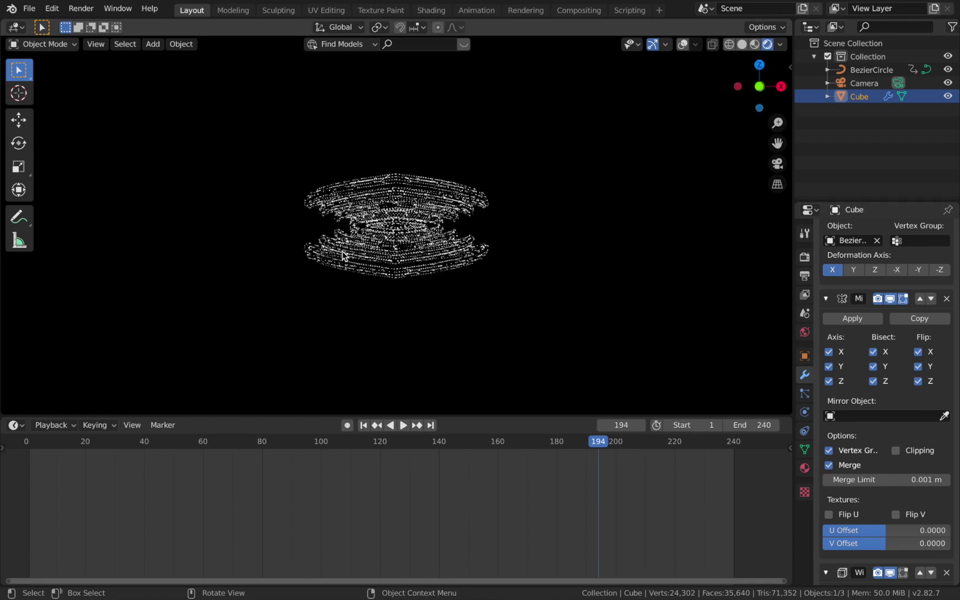
pyautogui.press('space')
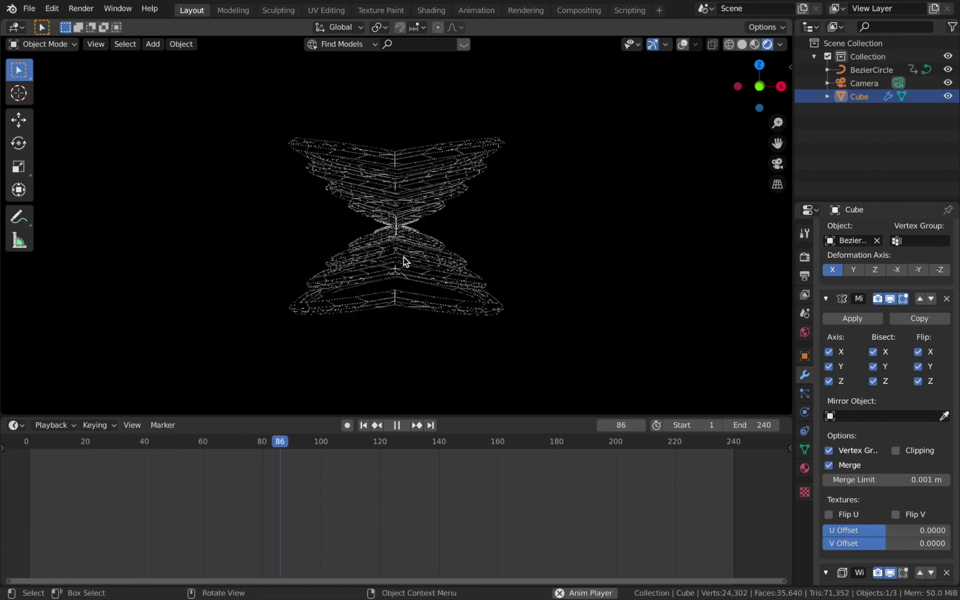
pyautogui.press('KP_0')
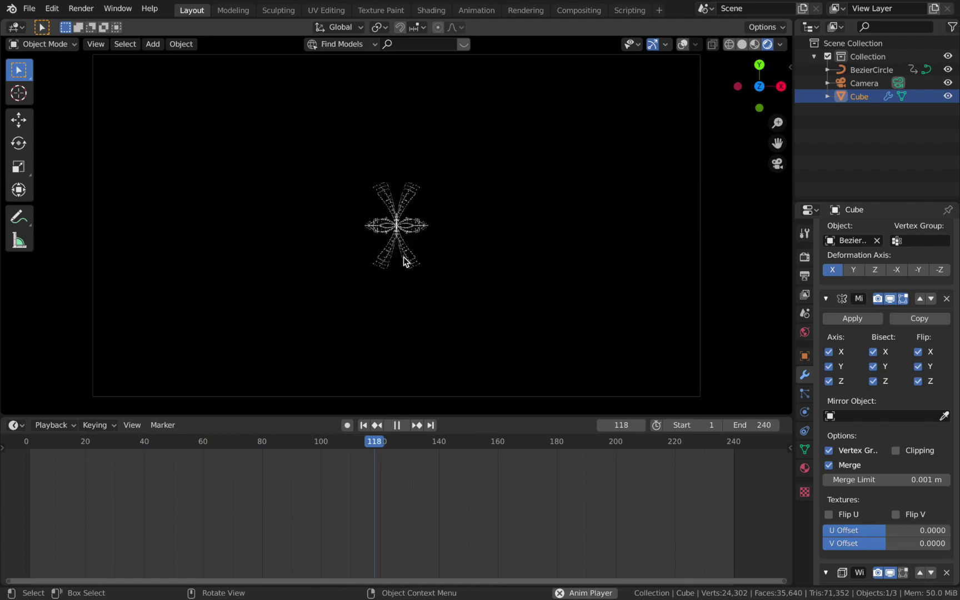
pyautogui.press('space')
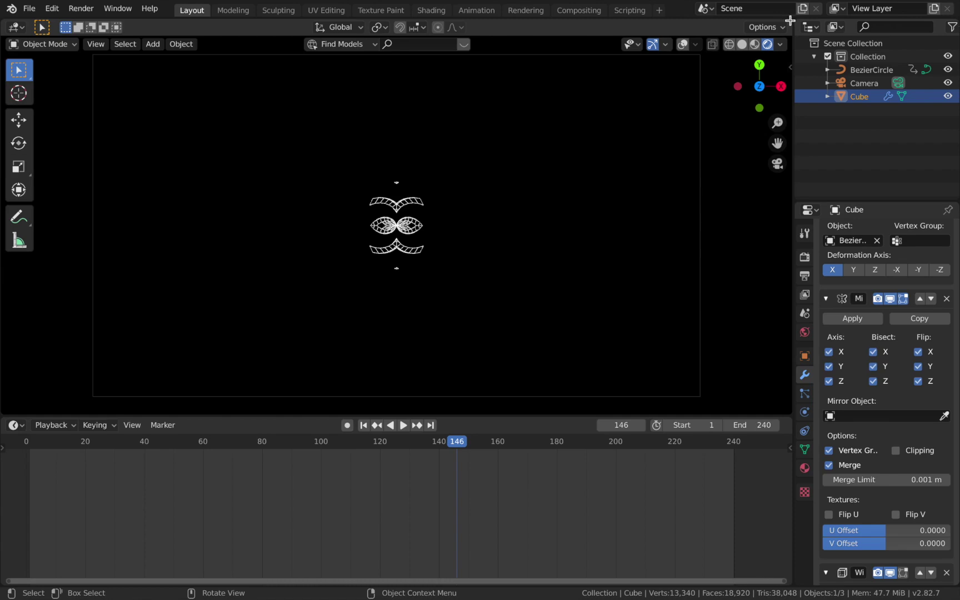
# Step: Split the 3D viewport vertically and turn the new area into a Shader Editor
pyautogui.moveTo(750, 28); pyautogui.dragTo(459, 35)
pyautogui.click(457, 28)
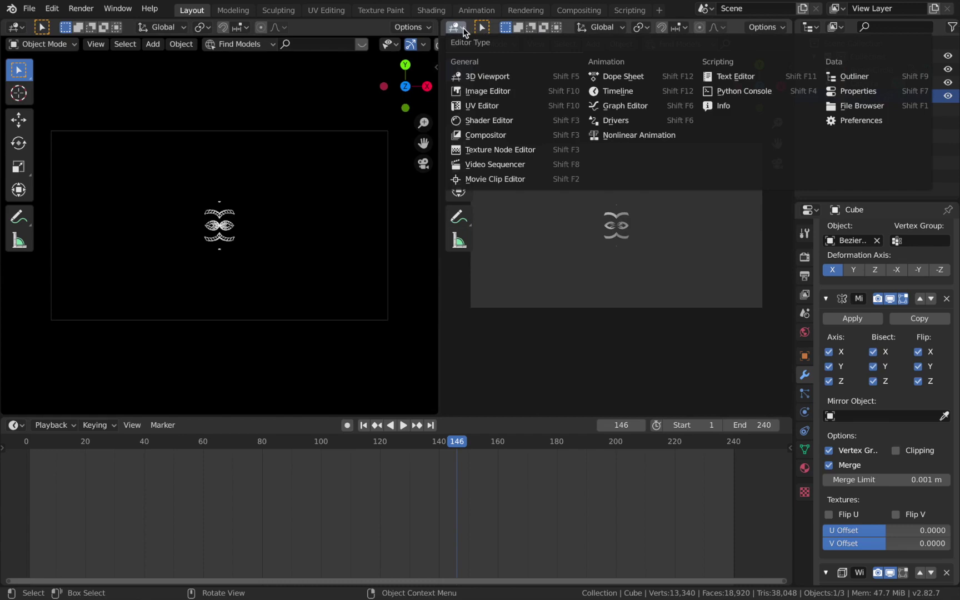
pyautogui.click(472, 121)
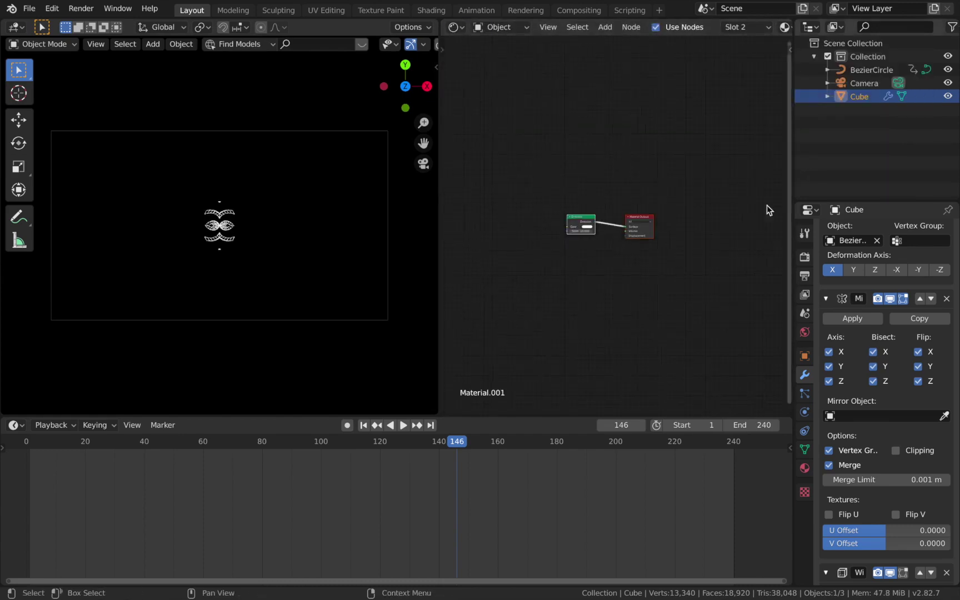
# Step: Add a ColorRamp node and connect its Color output to the Emission node's Color input
pyautogui.scroll(2, 550, 222)
pyautogui.hotkey('shift', 'a')
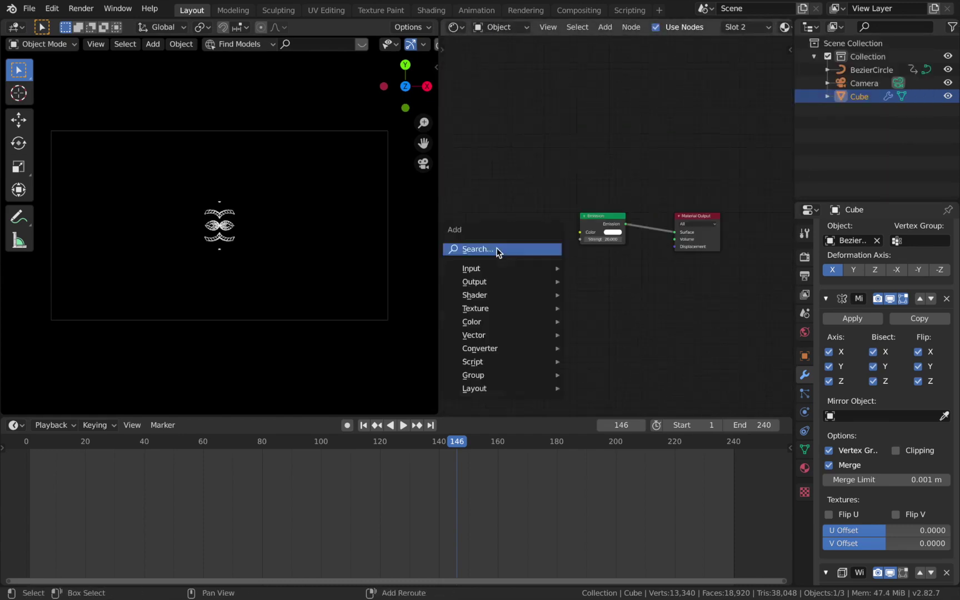
pyautogui.moveTo(488, 350)
pyautogui.click(586, 408)
pyautogui.click(474, 223)
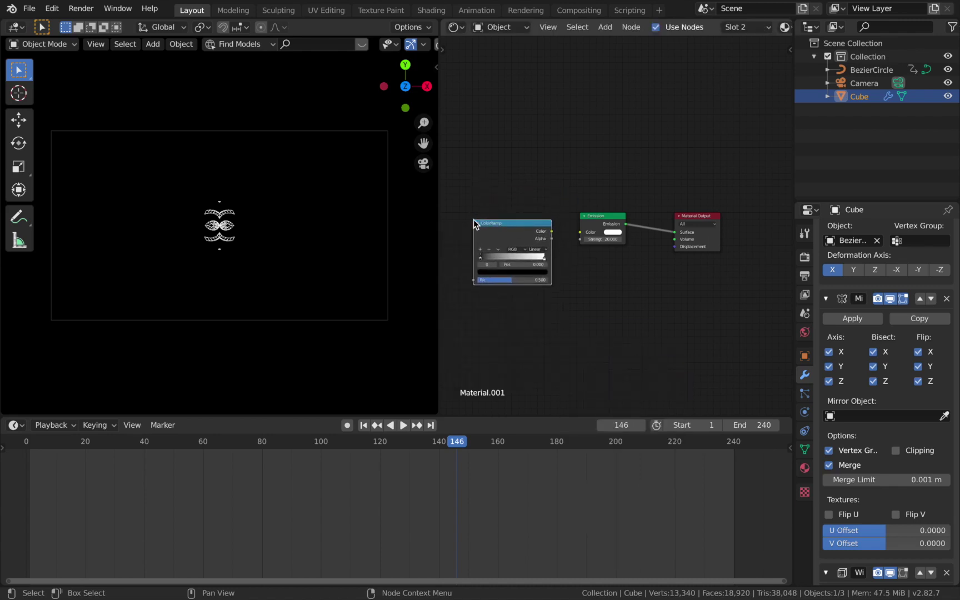
pyautogui.moveTo(551, 232); pyautogui.dragTo(583, 232)
# Step: Add a Noise Texture node and connect its Fac output to the ColorRamp's Fac input
pyautogui.hscroll(-5, 486, 305)
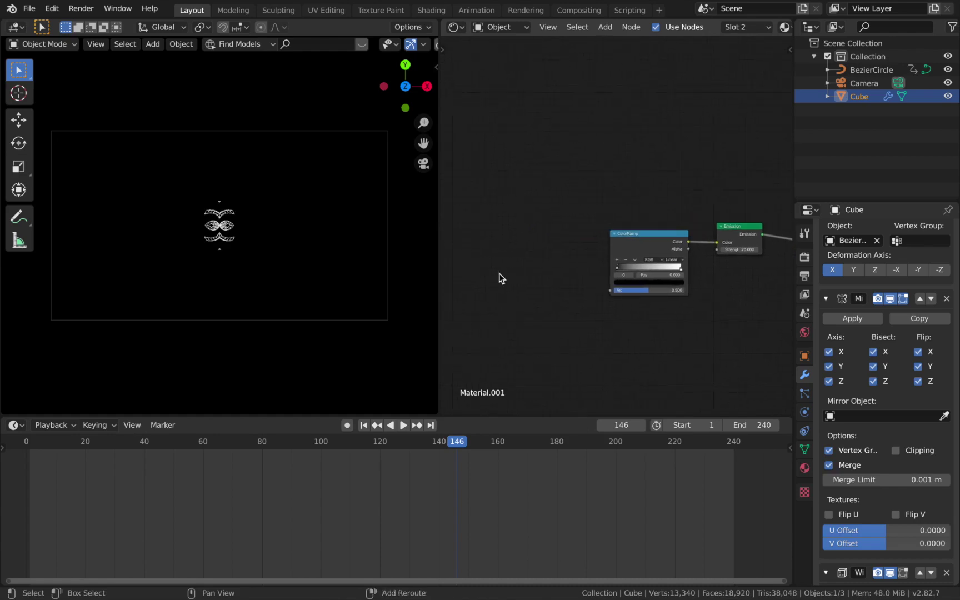
pyautogui.hotkey('shift', 'a')
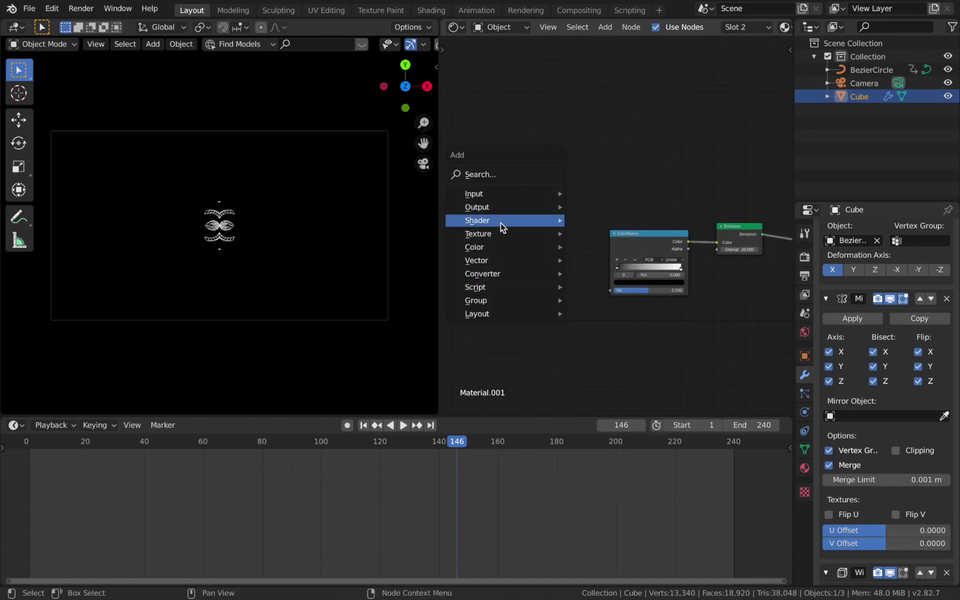
pyautogui.moveTo(499, 234)
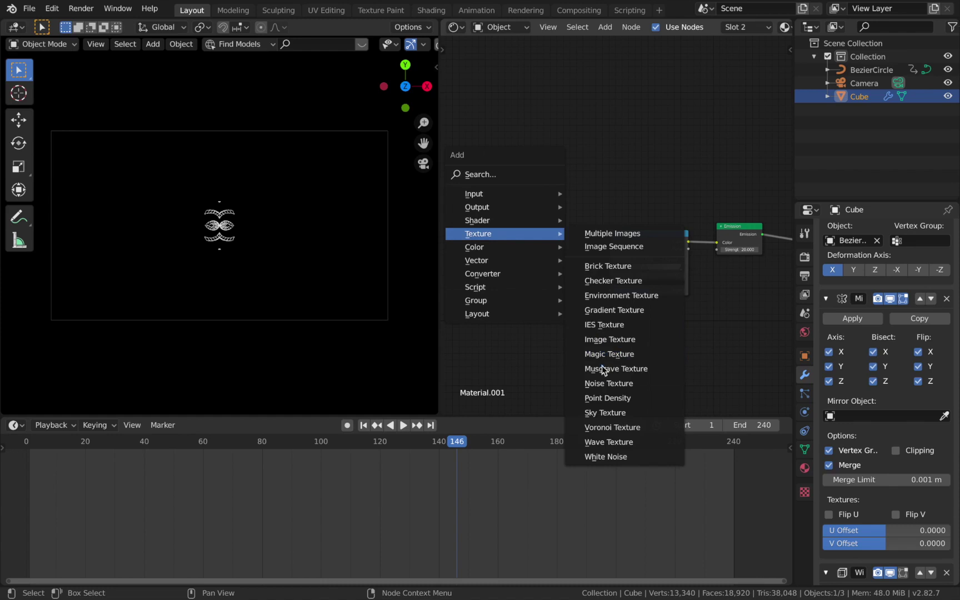
pyautogui.click(608, 383)
pyautogui.click(545, 266)
pyautogui.moveTo(547, 261); pyautogui.dragTo(612, 291)
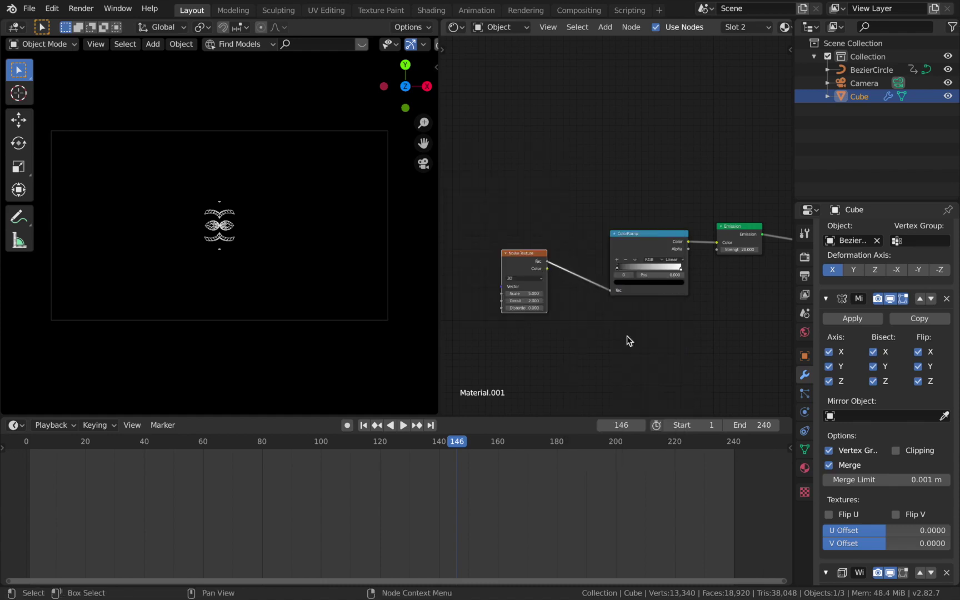
# Step: Colour the ColorRamp's white stop cyan and its black stop orange
pyautogui.click(681, 269)
pyautogui.click(672, 283)
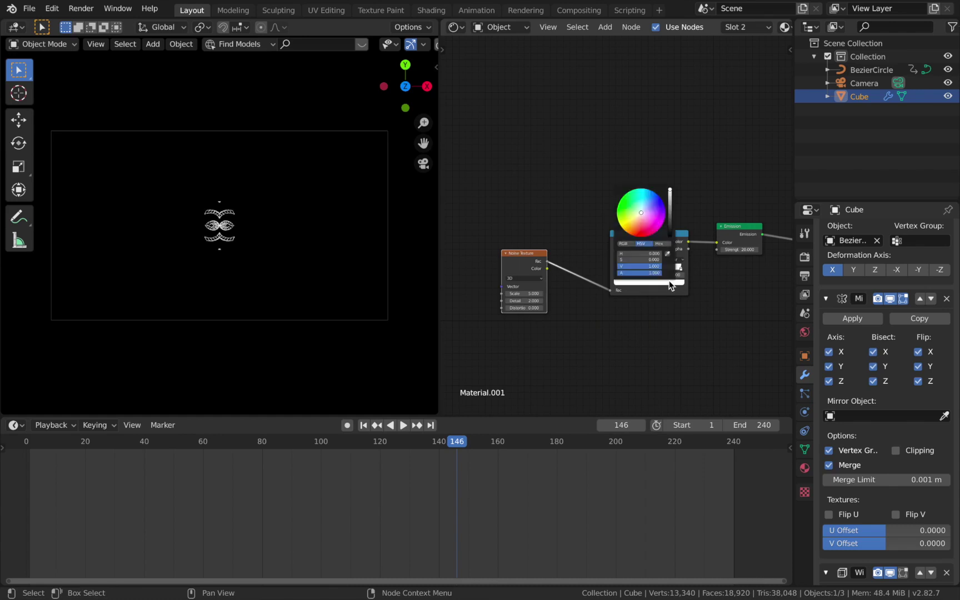
pyautogui.moveTo(644, 213); pyautogui.dragTo(646, 189)
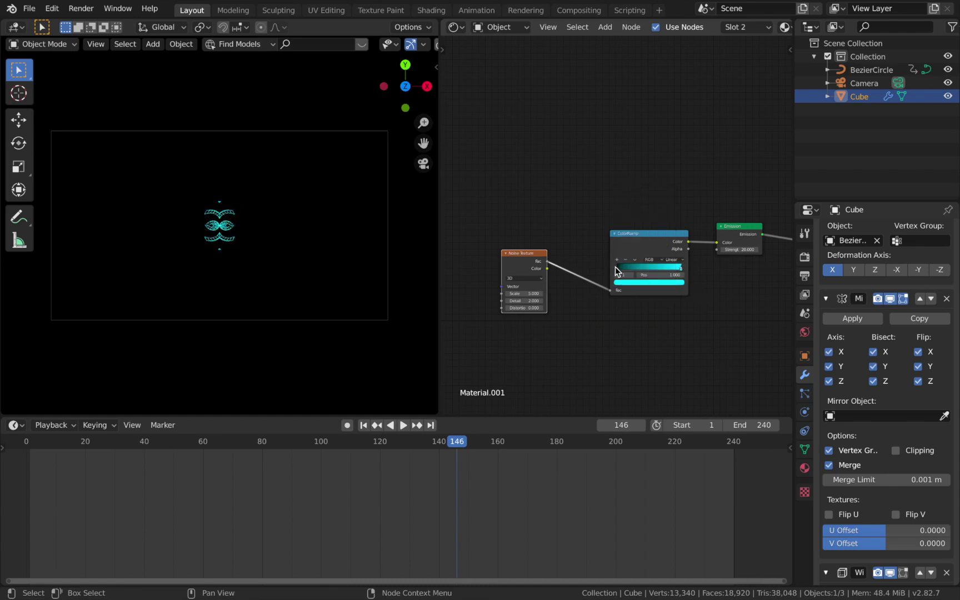
pyautogui.click(616, 269)
pyautogui.click(630, 283)
pyautogui.moveTo(670, 222)
pyautogui.mouseDown()
pyautogui.moveTo(669, 191)
pyautogui.moveTo(638, 215)
pyautogui.mouseUp()
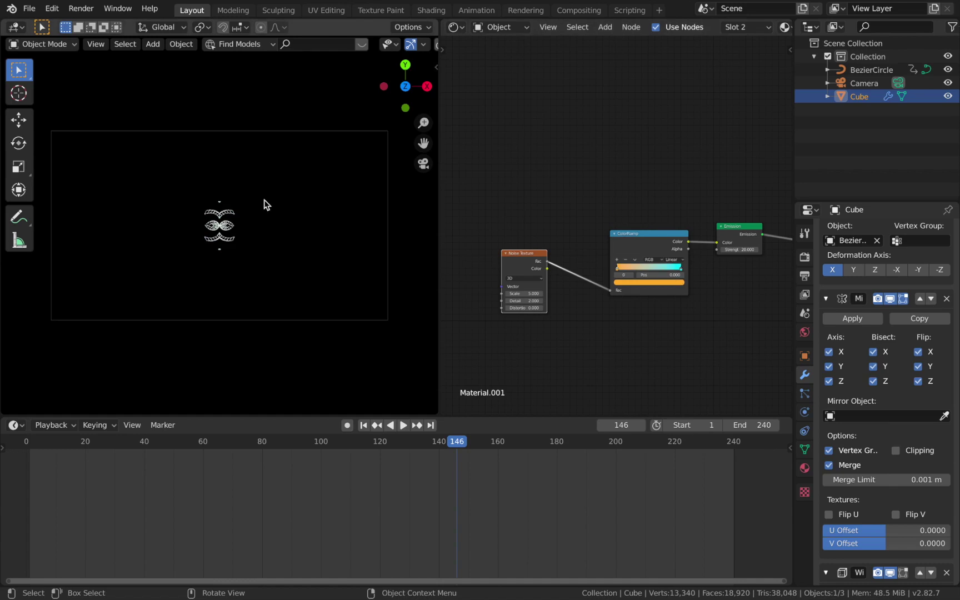
# Step: Move the orange ColorRamp stop to about 0.468 and set the Noise Texture's scale to 0.4 and detail to 0
pyautogui.scroll(2, 264, 199)
pyautogui.scroll(2, 264, 199)
pyautogui.moveTo(619, 270); pyautogui.dragTo(648, 273)
pyautogui.moveTo(508, 296); pyautogui.dragTo(492, 297)
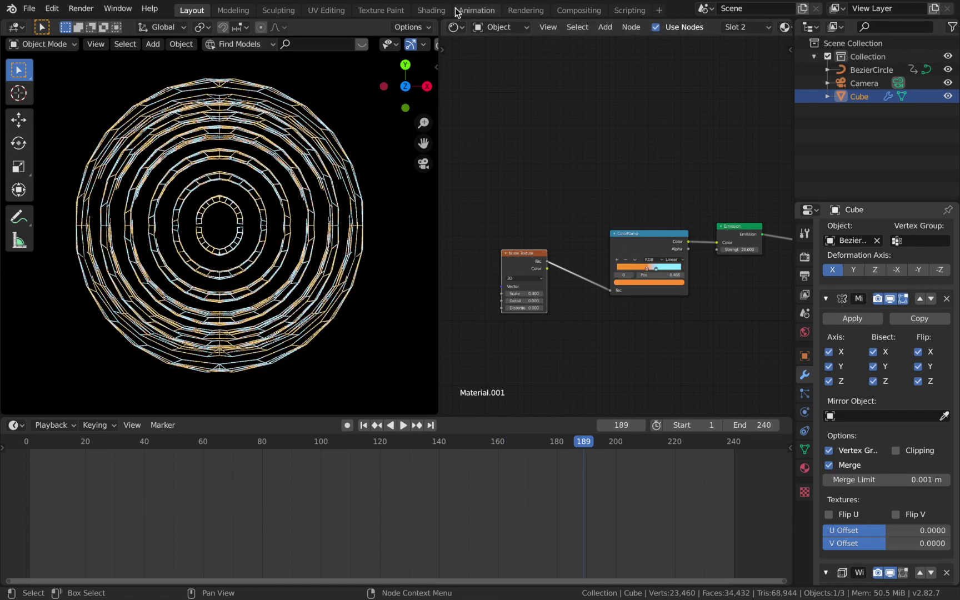
# Step: Merge the Shader Editor area back into the 3D viewport and set the Wireframe modifier's thickness to 0.1 m
pyautogui.moveTo(438, 21); pyautogui.dragTo(563, 71)
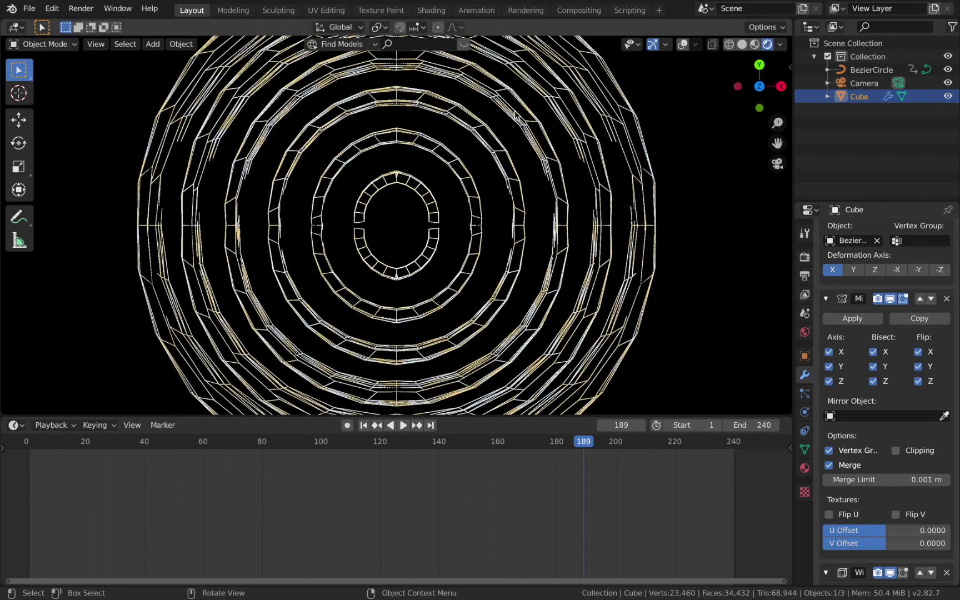
pyautogui.press('KP_0')
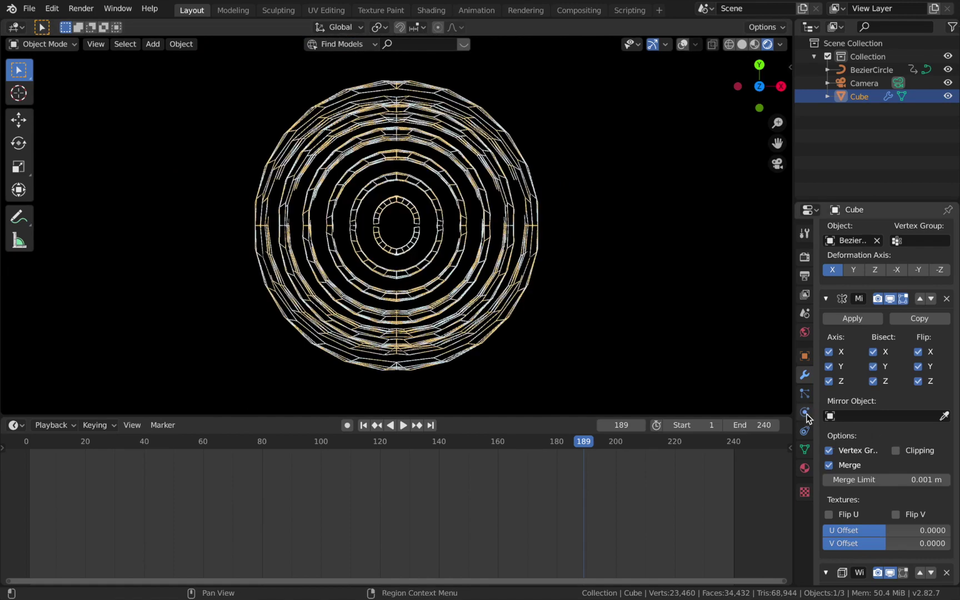
pyautogui.scroll(-5, 885, 472)
pyautogui.moveTo(852, 491); pyautogui.dragTo(885, 491)
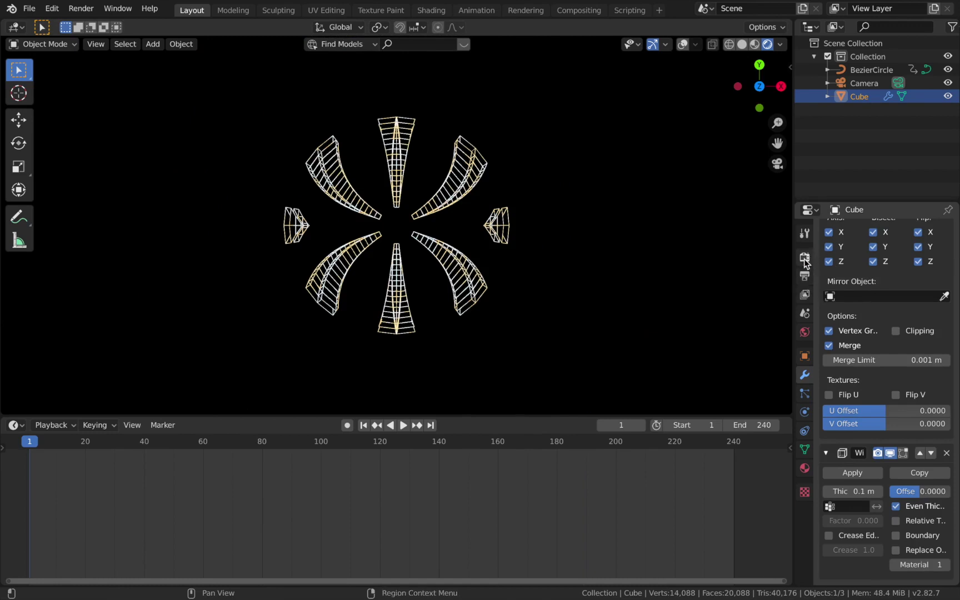
# Step: Enable Bloom in the Eevee render settings with an intensity of 0.012
pyautogui.click(805, 258)
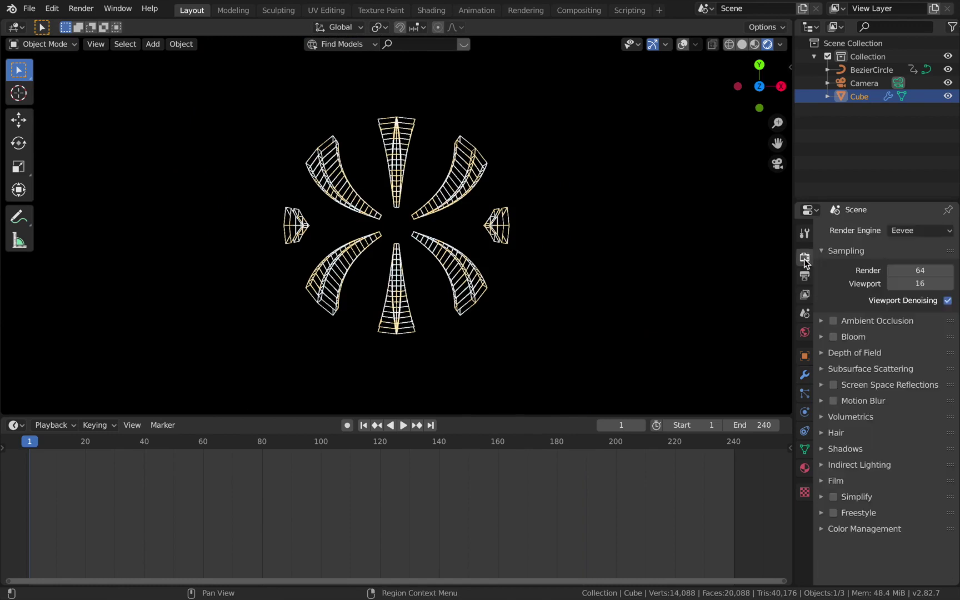
pyautogui.click(832, 336)
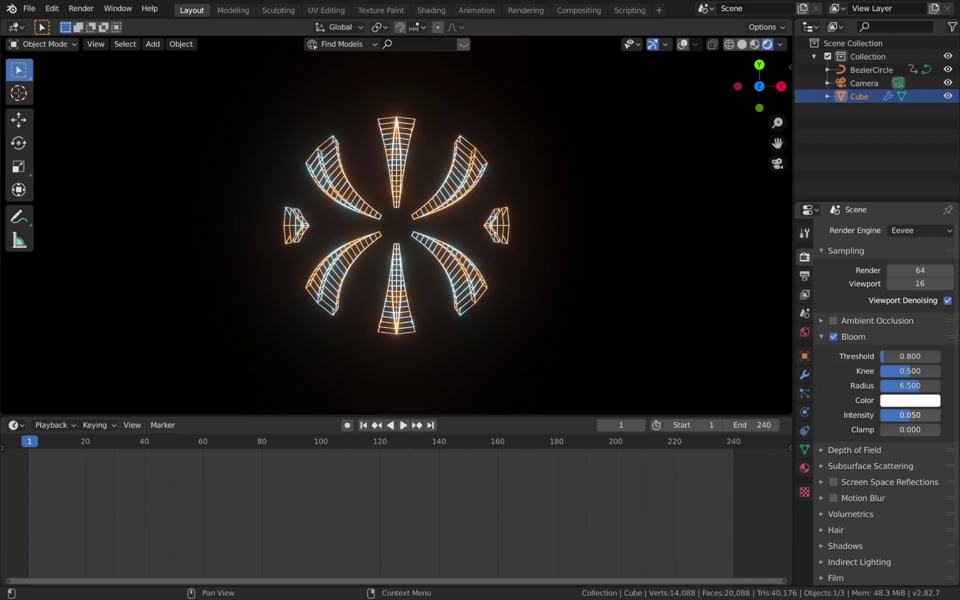
pyautogui.moveTo(911, 415); pyautogui.dragTo(890, 416)
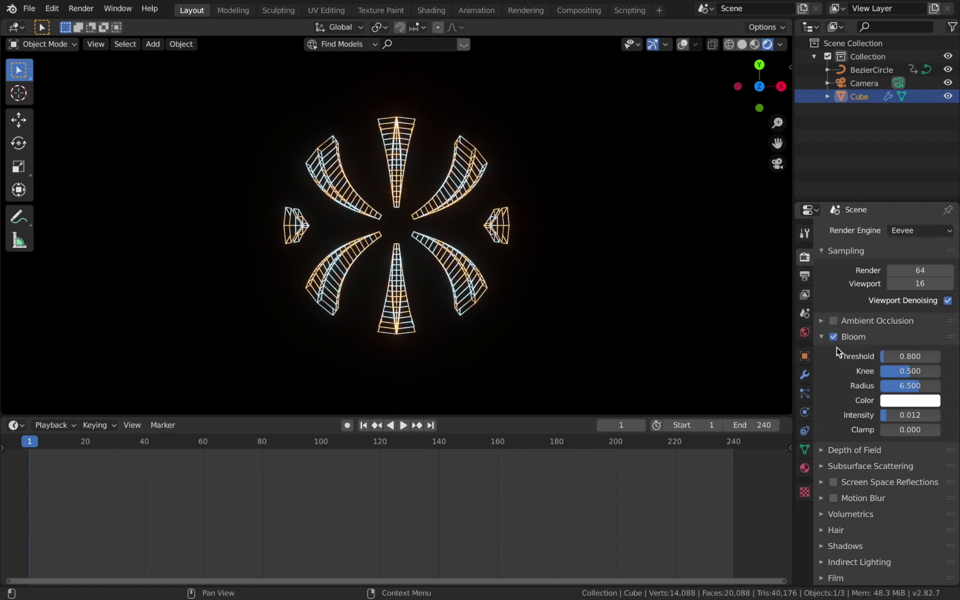
# Step: Set the colour management look to Very High Contrast
pyautogui.scroll(-2, 833, 469)
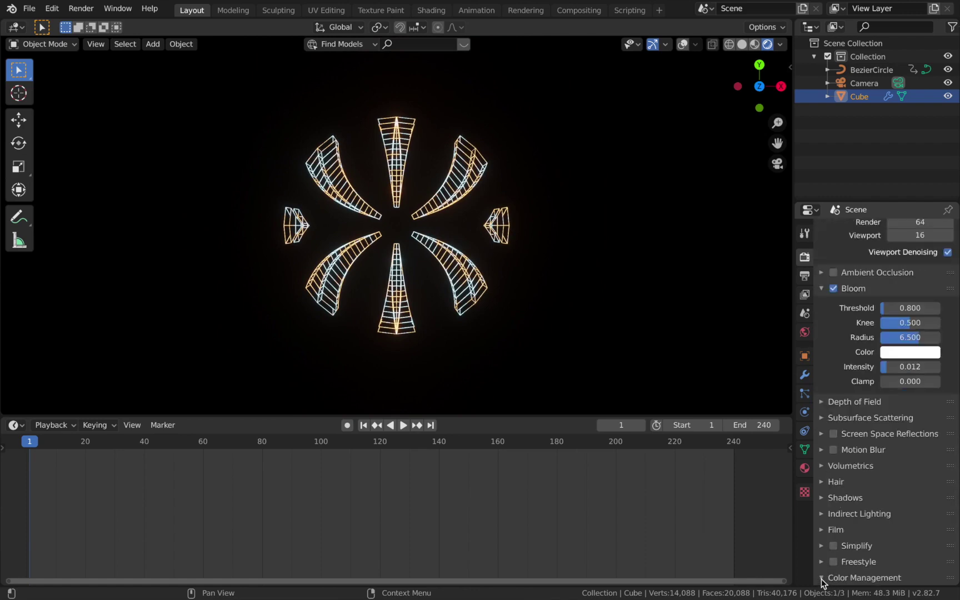
pyautogui.click(821, 578)
pyautogui.scroll(-5, 900, 480)
pyautogui.click(905, 507)
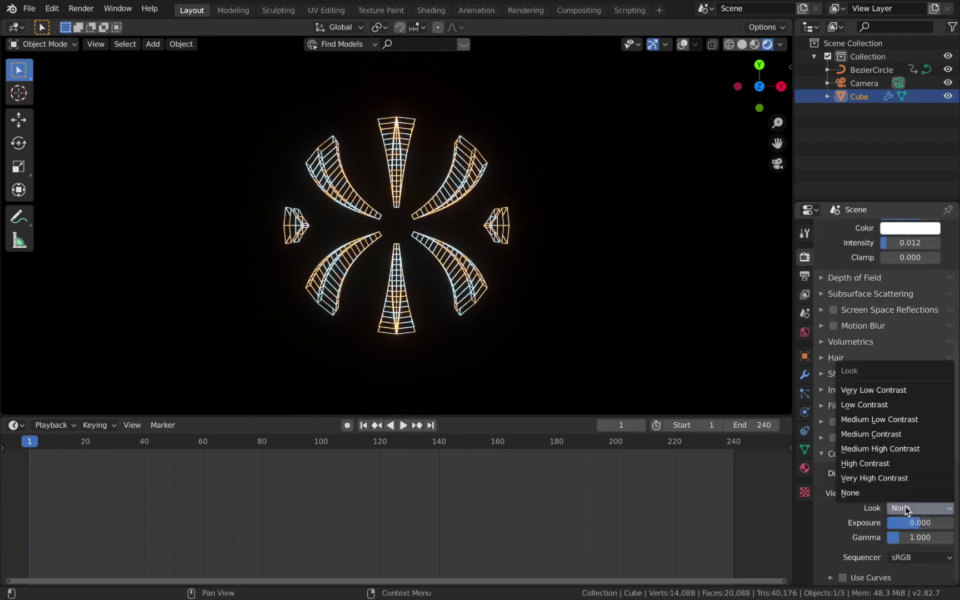
pyautogui.click(897, 479)
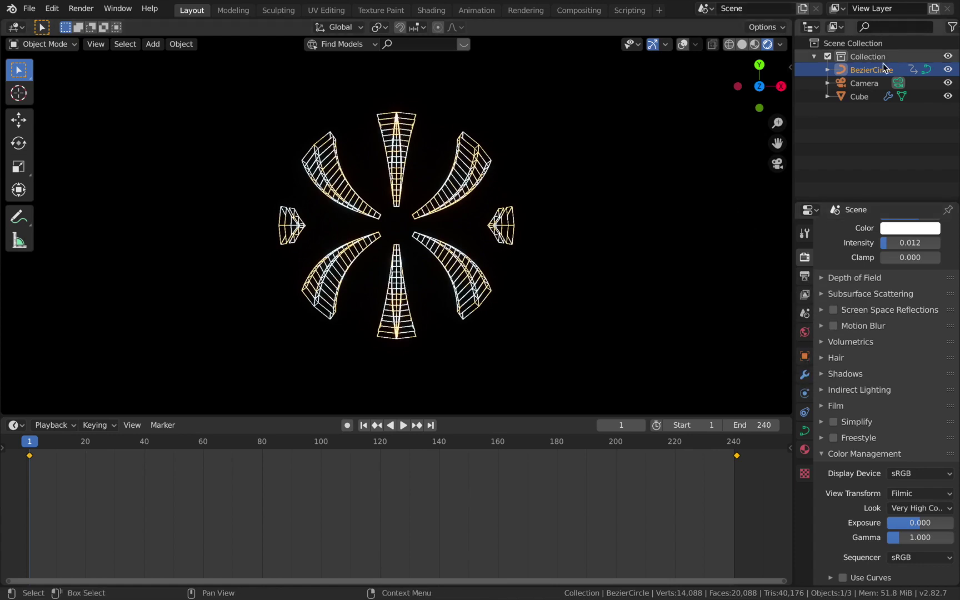
# Step: Try scaling the BezierCircle up to about 30.774, preview the animation, and undo the scaling
pyautogui.click(804, 358)
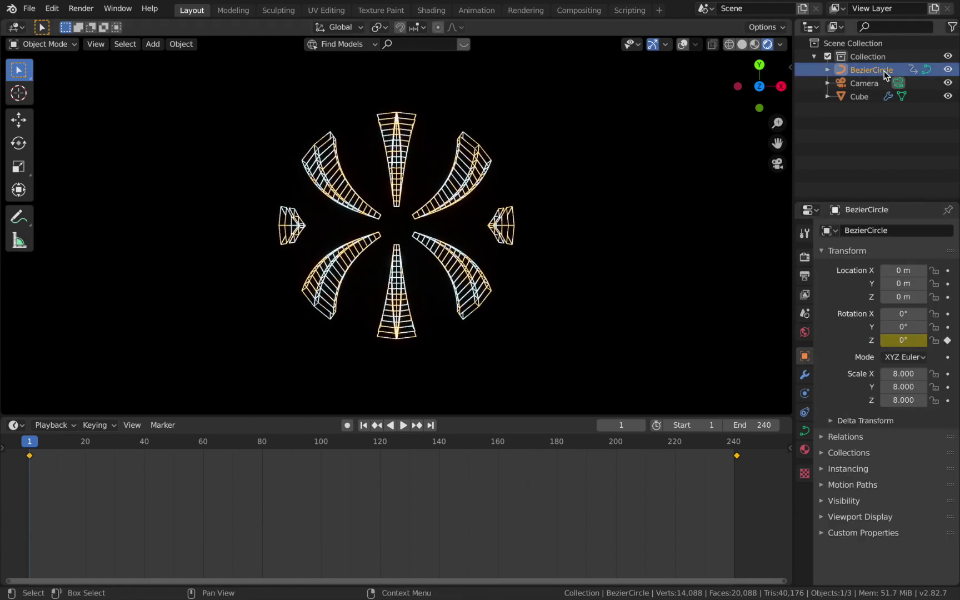
pyautogui.press('s')
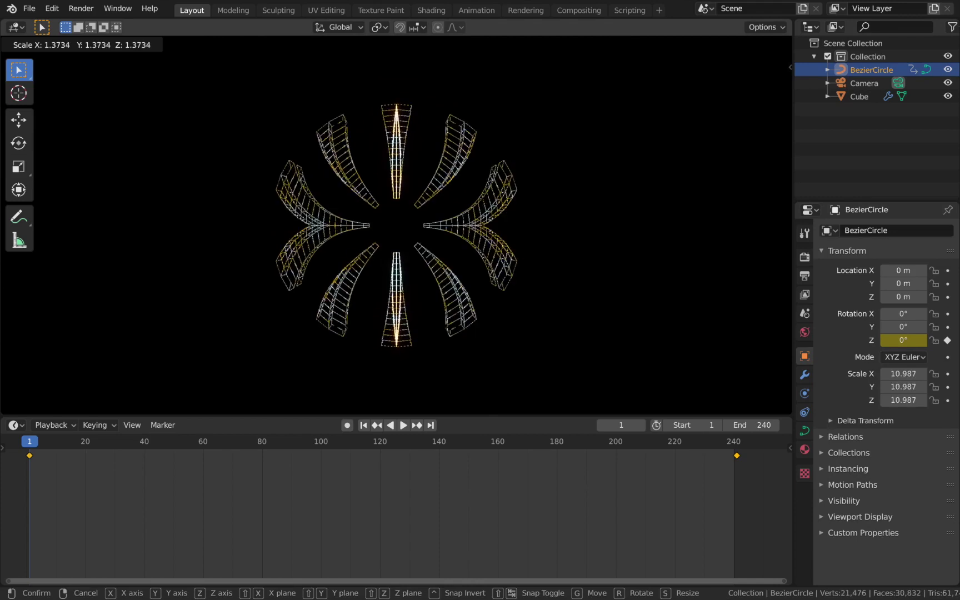
pyautogui.click(347, 271)
pyautogui.press('space')
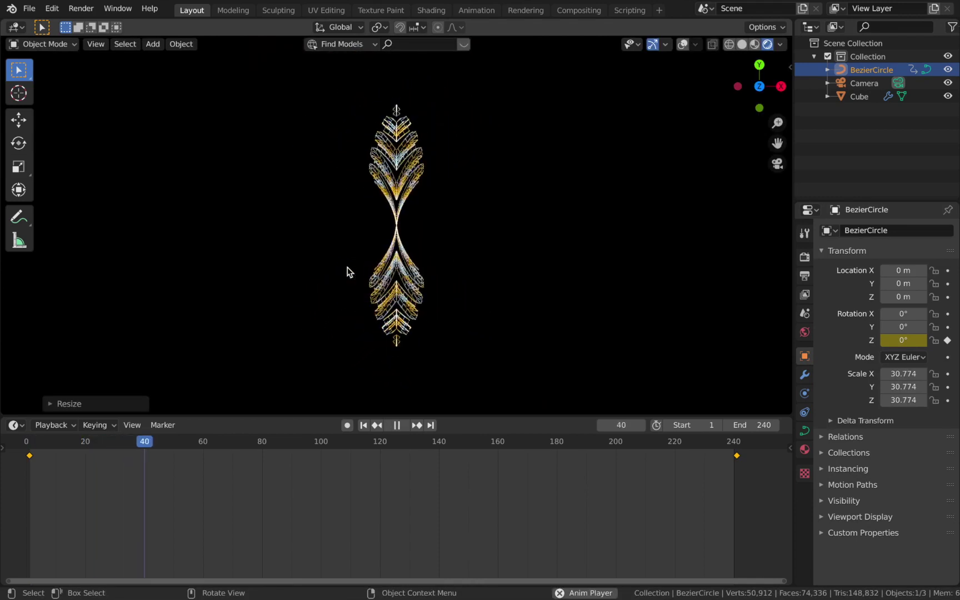
pyautogui.press('space')
pyautogui.hotkey('ctrl', 'z')
pyautogui.moveTo(904, 313); pyautogui.dragTo(882, 313)
# Step: Try an Array modifier count of 8 on the cube
pyautogui.click(804, 375)
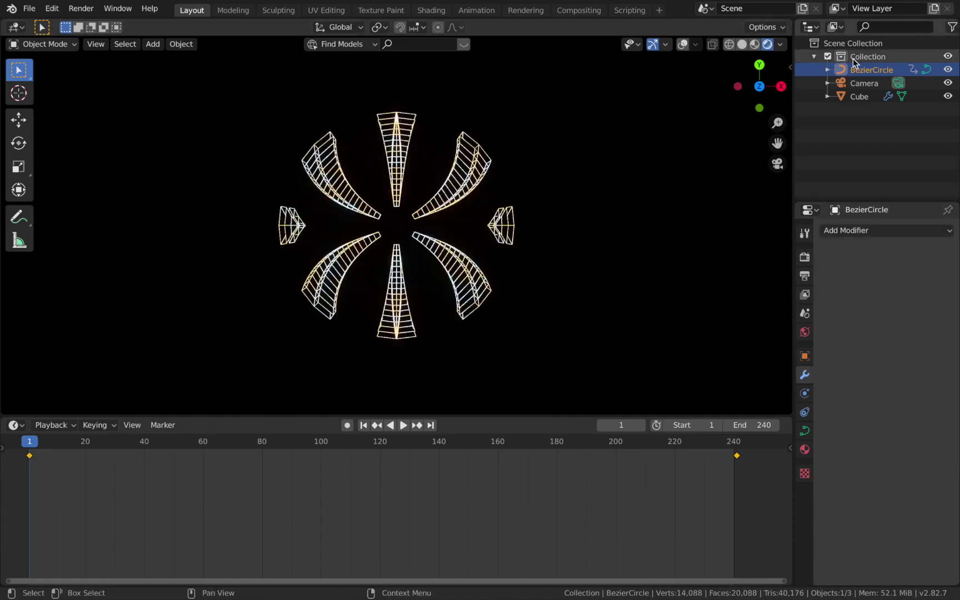
pyautogui.click(855, 98)
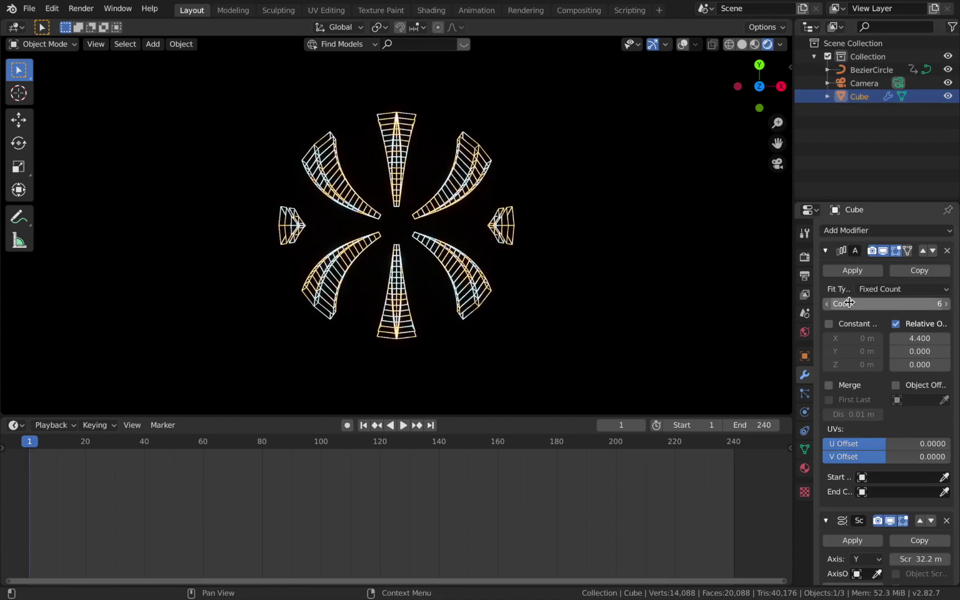
pyautogui.moveTo(866, 304)
pyautogui.mouseDown()
pyautogui.moveTo(939, 304)
pyautogui.moveTo(875, 305)
pyautogui.mouseUp()
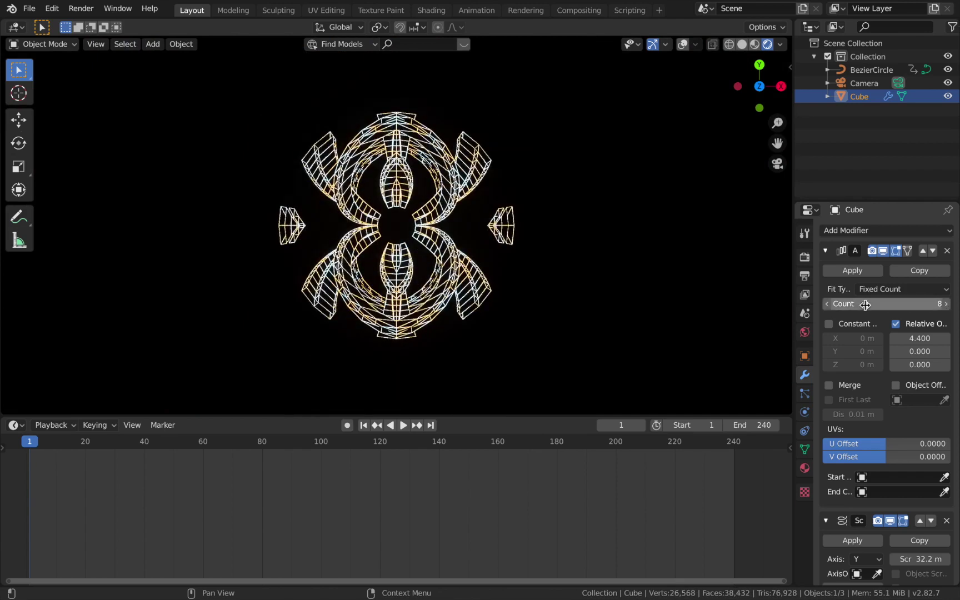
pyautogui.moveTo(578, 594)
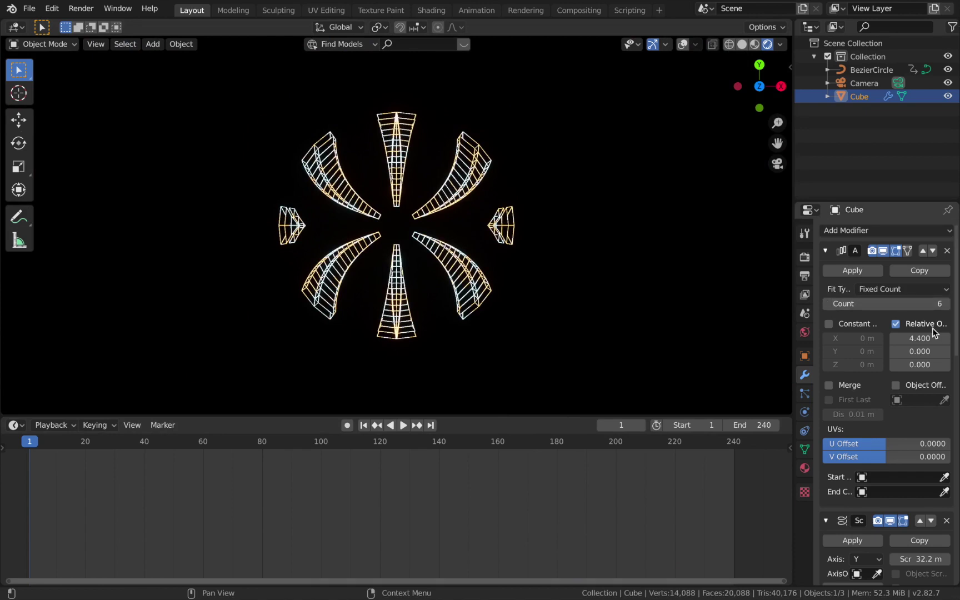
# Step: Try other Array offset and Screw distance values and a Screw angle of 71° on the cube
pyautogui.moveTo(920, 338)
pyautogui.mouseDown()
pyautogui.moveTo(948, 338)
pyautogui.moveTo(919, 338)
pyautogui.mouseUp()
pyautogui.scroll(-3, 906, 478)
pyautogui.moveTo(917, 479)
pyautogui.mouseDown()
pyautogui.moveTo(944, 479)
pyautogui.moveTo(933, 479)
pyautogui.mouseUp()
pyautogui.moveTo(853, 507); pyautogui.dragTo(868, 507)
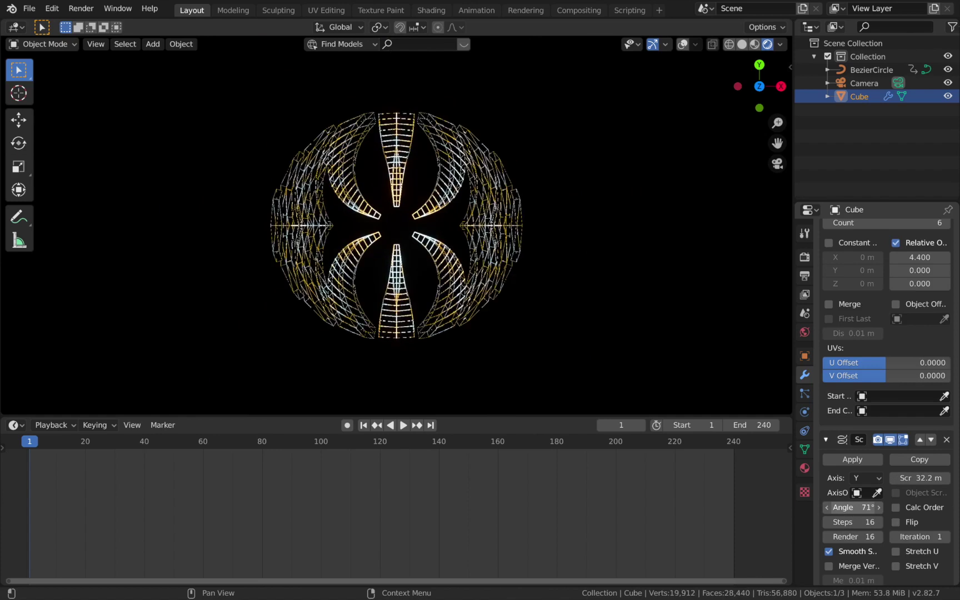
pyautogui.press('Escape')
# Step: Try X as the Screw modifier's axis, preview the animation, and undo the axis change
pyautogui.scroll(-10, 904, 493)
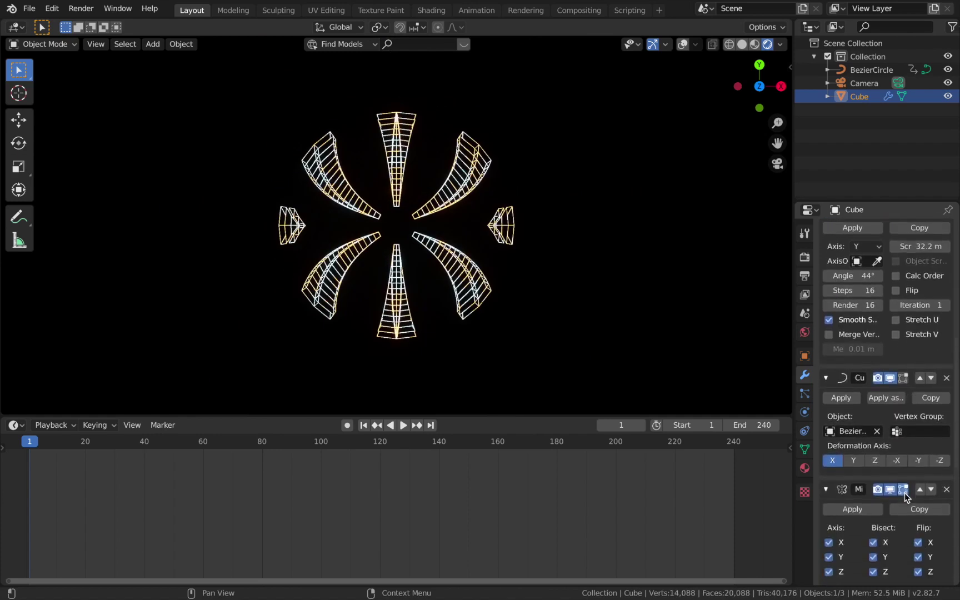
pyautogui.scroll(2, 905, 493)
pyautogui.click(862, 279)
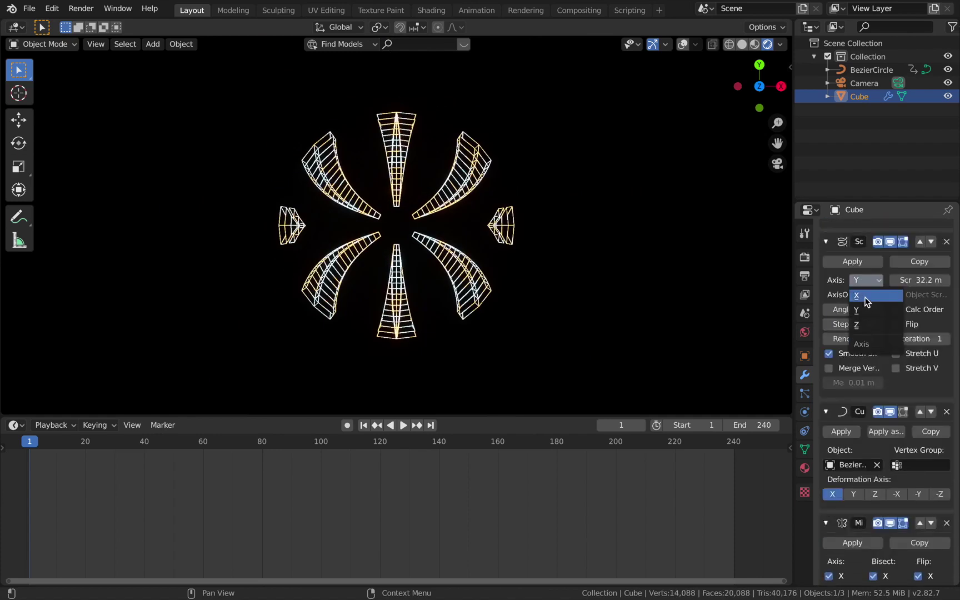
pyautogui.click(860, 295)
pyautogui.press('space')
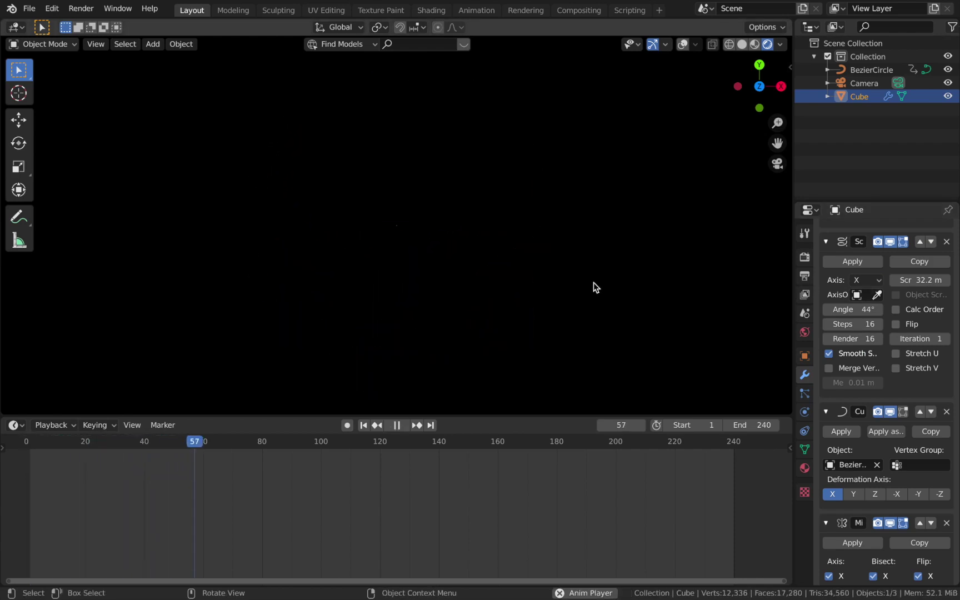
pyautogui.press('Escape')
pyautogui.hotkey('ctrl', 'z')
# Step: Orbit the view down to a side angle and preview the animation from there
pyautogui.press('KP_2')
pyautogui.press('KP_2')
pyautogui.press('KP_2')
pyautogui.press('KP_2')
pyautogui.press('KP_2')
pyautogui.press('KP_2')
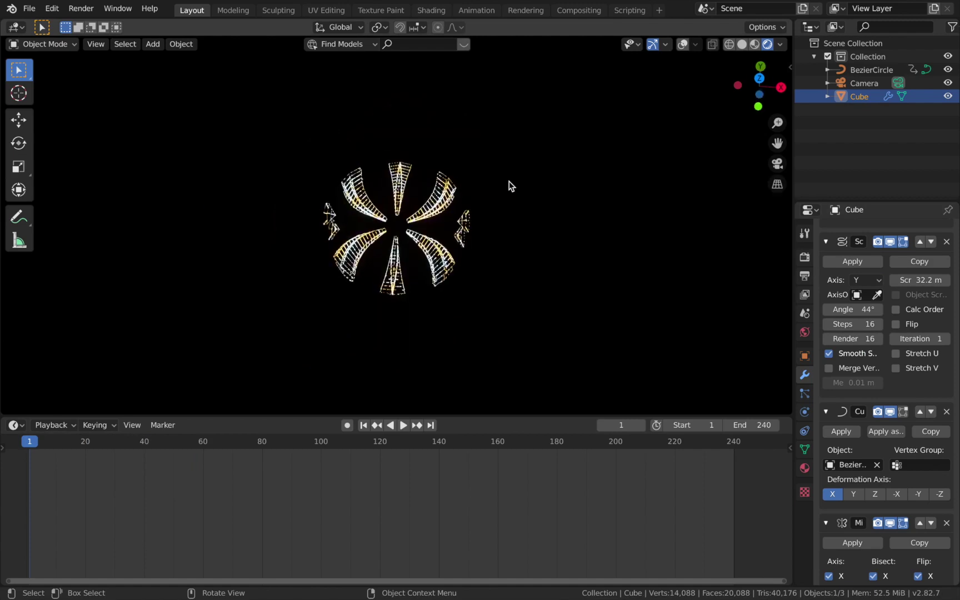
pyautogui.press('space')
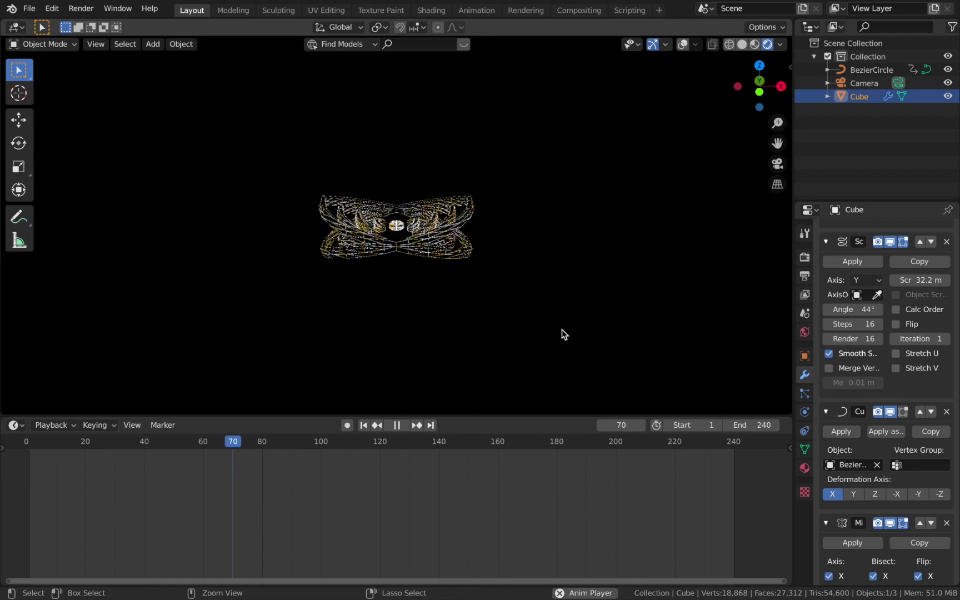
pyautogui.scroll(-10, 897, 252)
pyautogui.press('space')
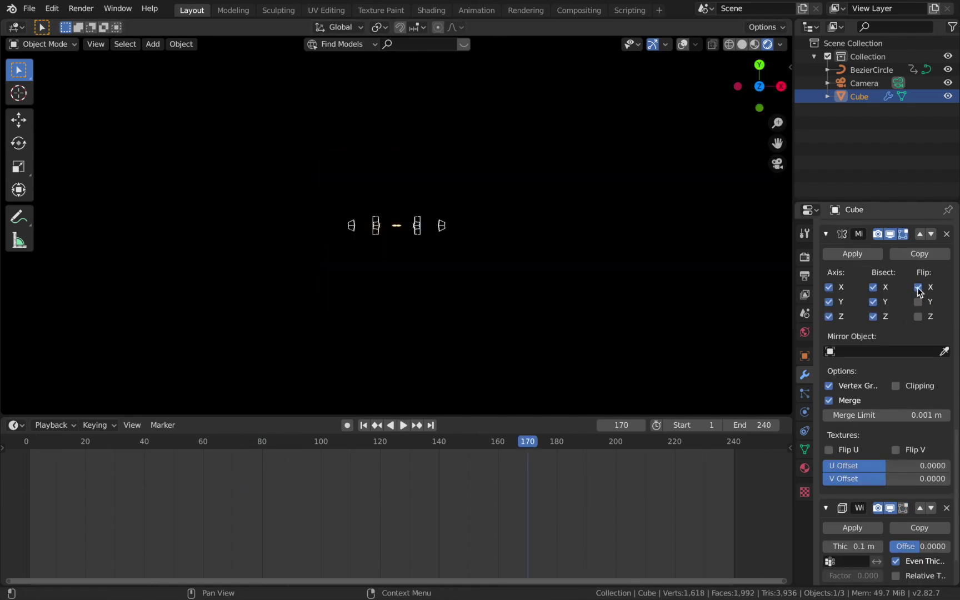
# Step: Try toggling the Mirror modifier's Y and Z flips, and preview the animation with the modifier temporarily hidden in the viewport
pyautogui.click(920, 316)
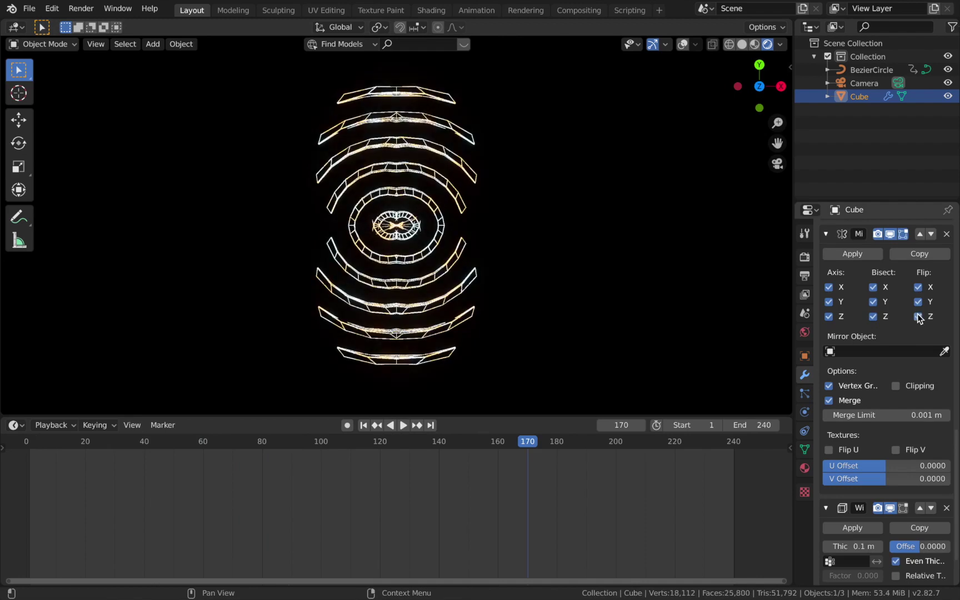
pyautogui.click(918, 316)
pyautogui.scroll(1, 887, 228)
pyautogui.click(890, 237)
pyautogui.press('space')
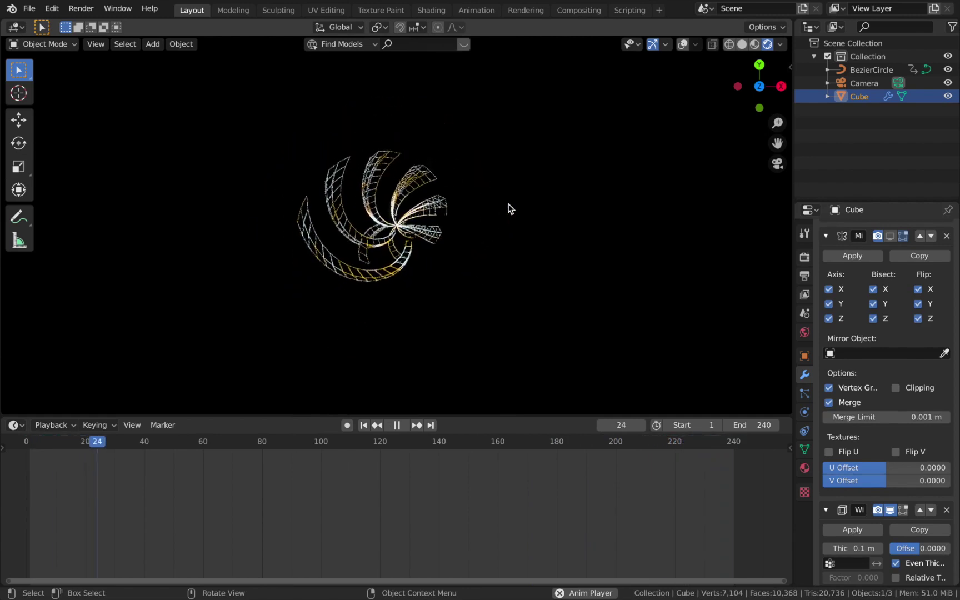
pyautogui.press('space')
pyautogui.hotkey('ctrl', 'Up')
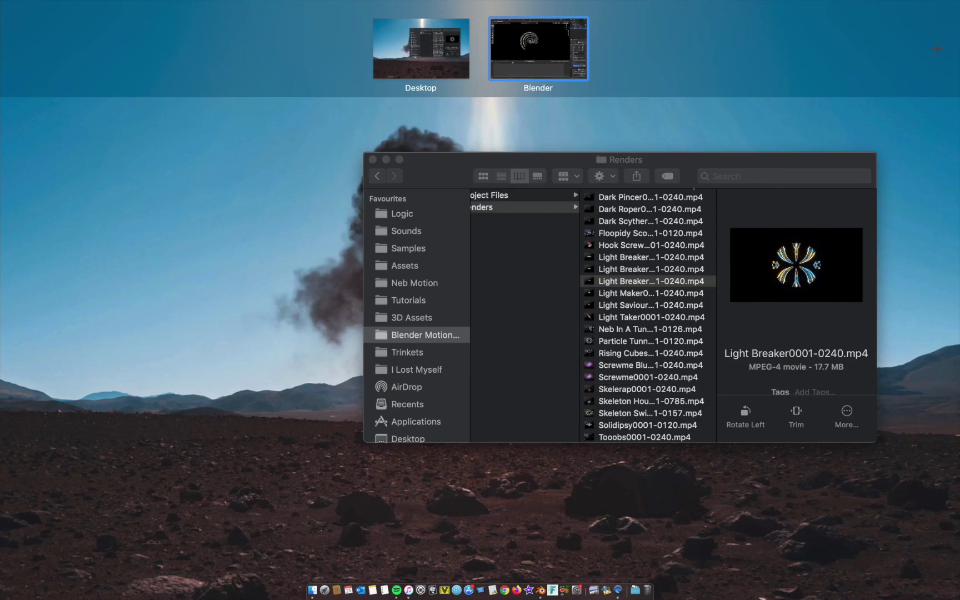
pyautogui.click(528, 42)
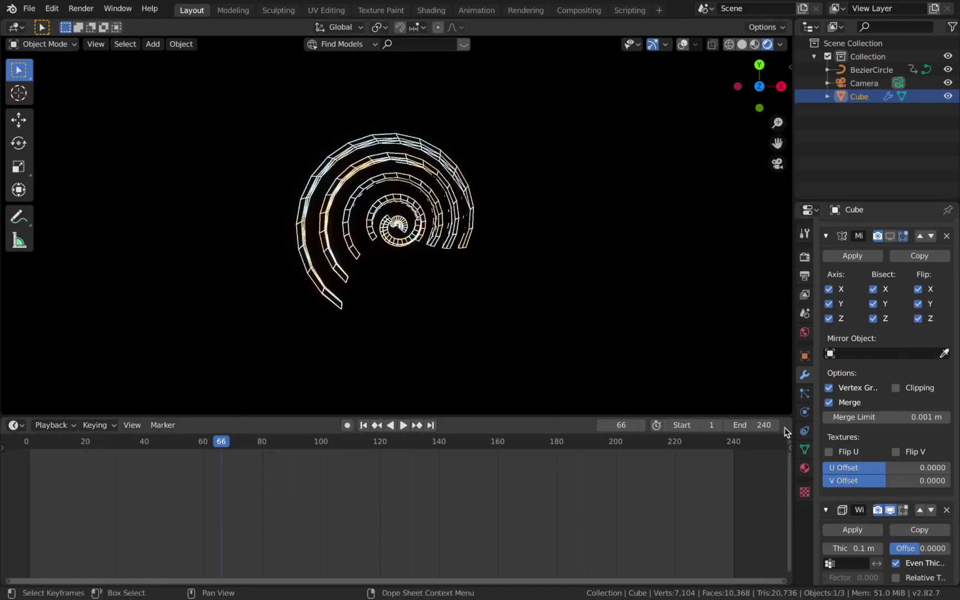
pyautogui.scroll(1, 902, 354)
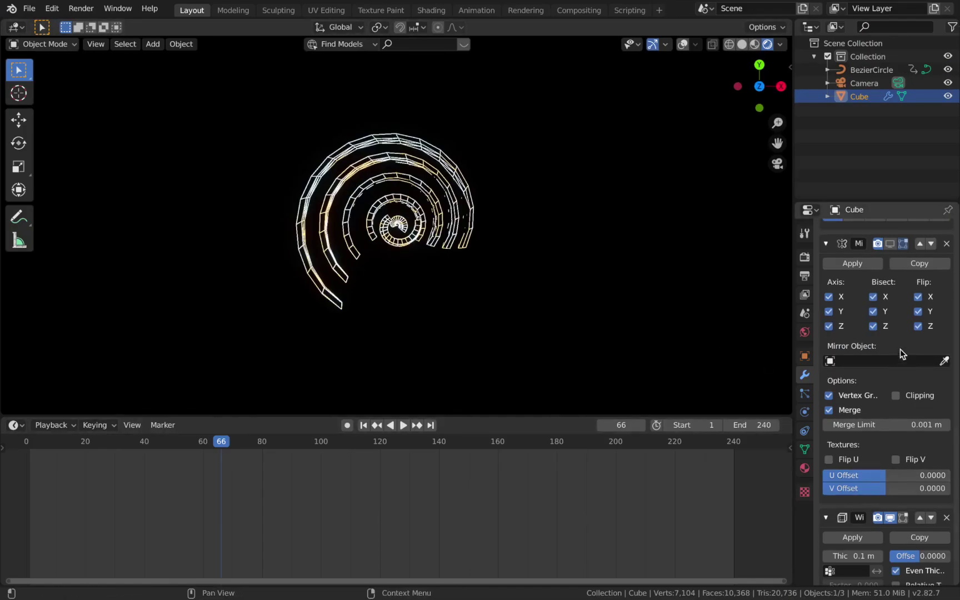
pyautogui.click(892, 245)
# Step: Set the render output path inside the Blender folder under Tutorials, with a file name ending in "Graphic Tutorial"
pyautogui.click(806, 275)
pyautogui.scroll(-3, 886, 385)
pyautogui.moveTo(507, 549)
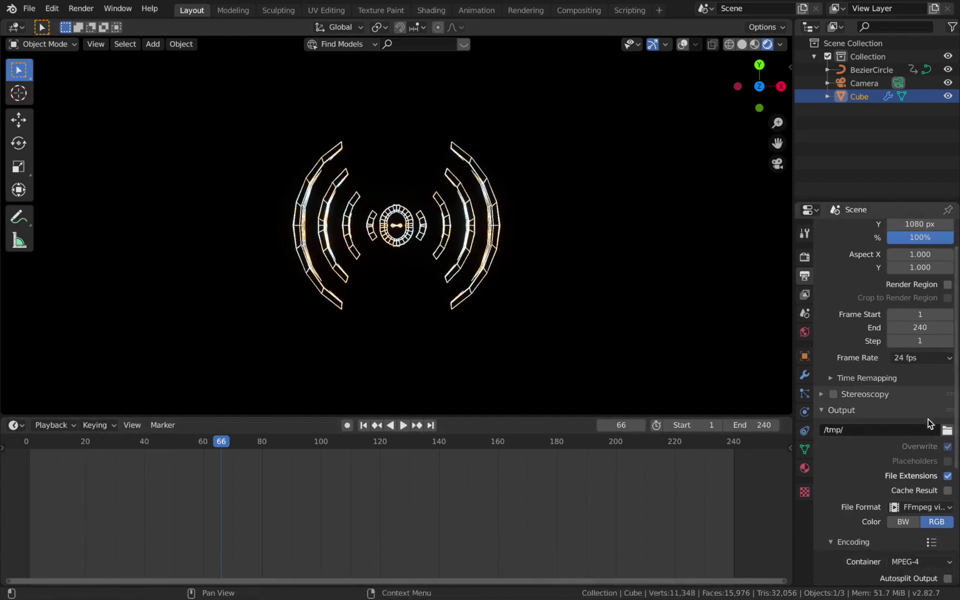
pyautogui.click(947, 431)
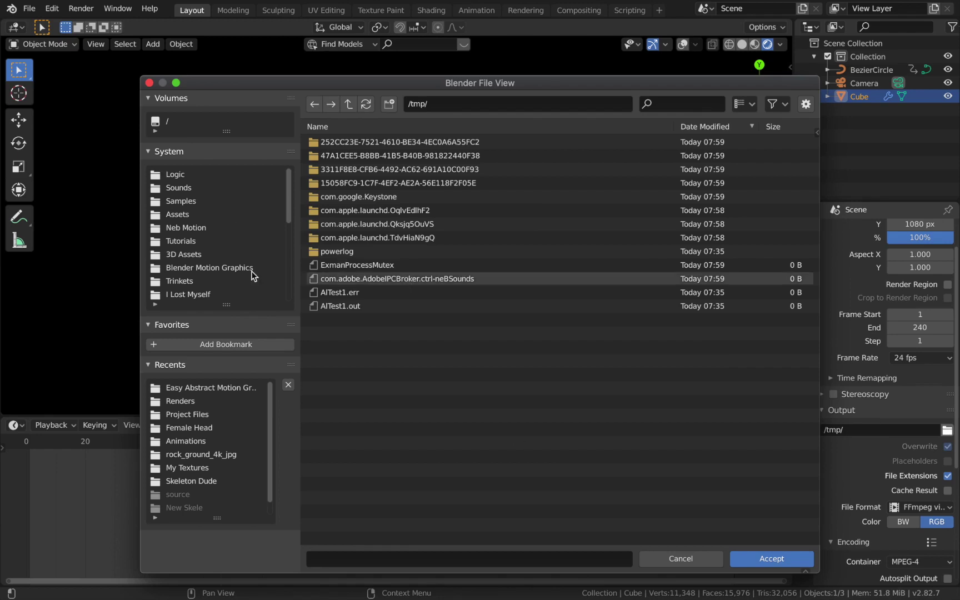
pyautogui.click(181, 241)
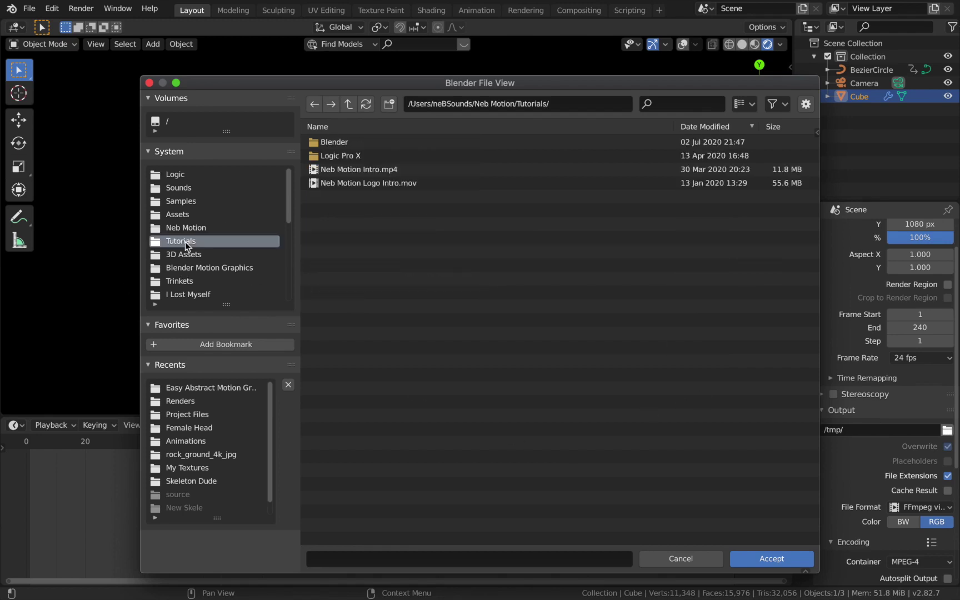
pyautogui.doubleClick(364, 146)
pyautogui.press('Return')
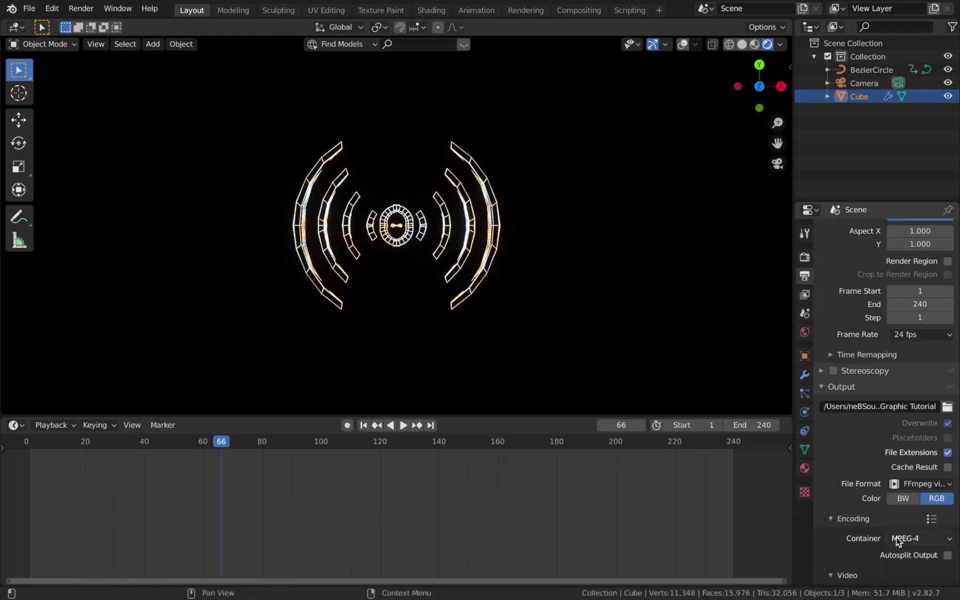
# Step: Set the video encoding to the MPEG-4 container with the H.264 codec
pyautogui.click(898, 540)
pyautogui.click(916, 496)
pyautogui.scroll(-4, 915, 496)
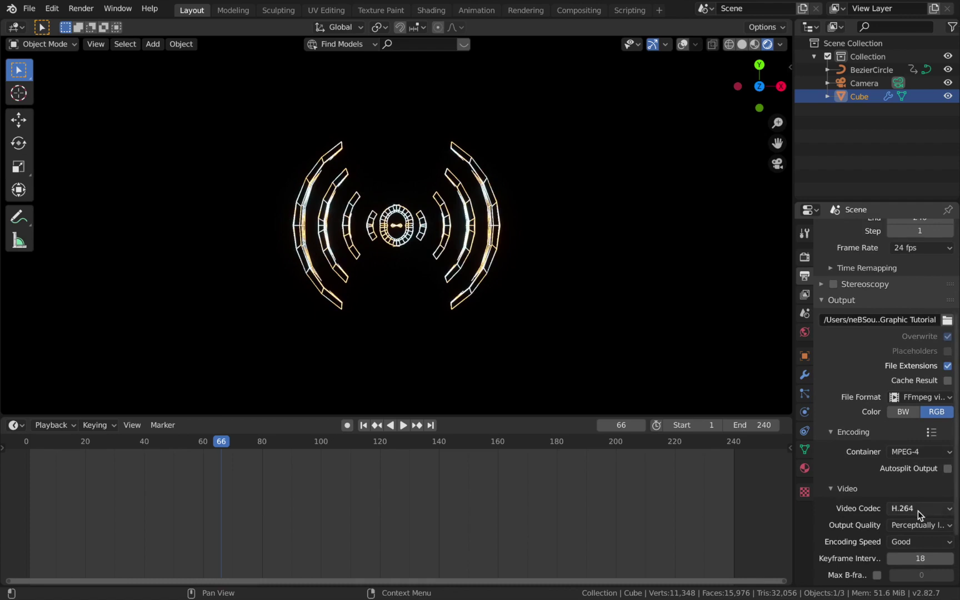
pyautogui.click(918, 509)
pyautogui.click(869, 520)
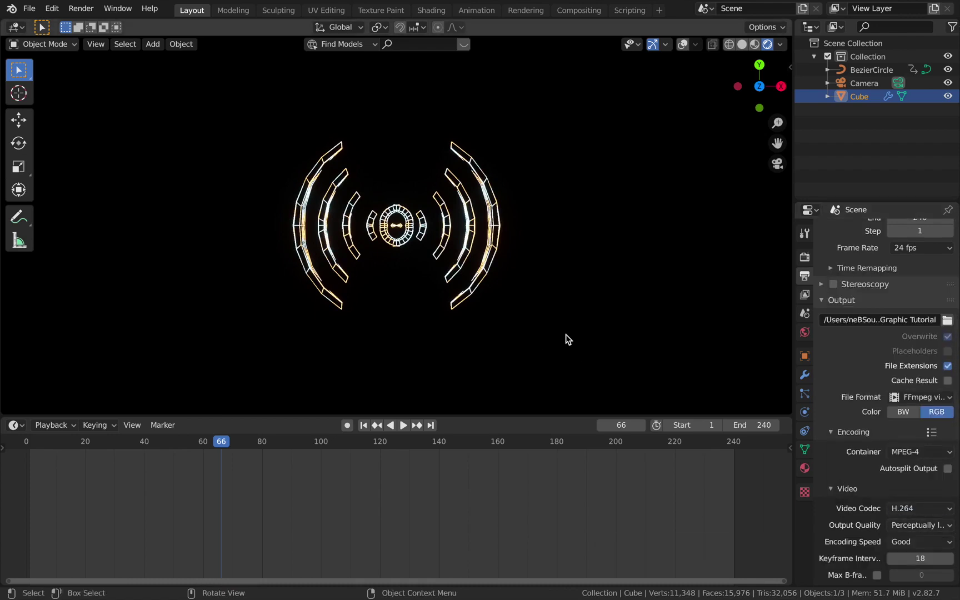
# Step: Render the full animation
pyautogui.click(83, 9)
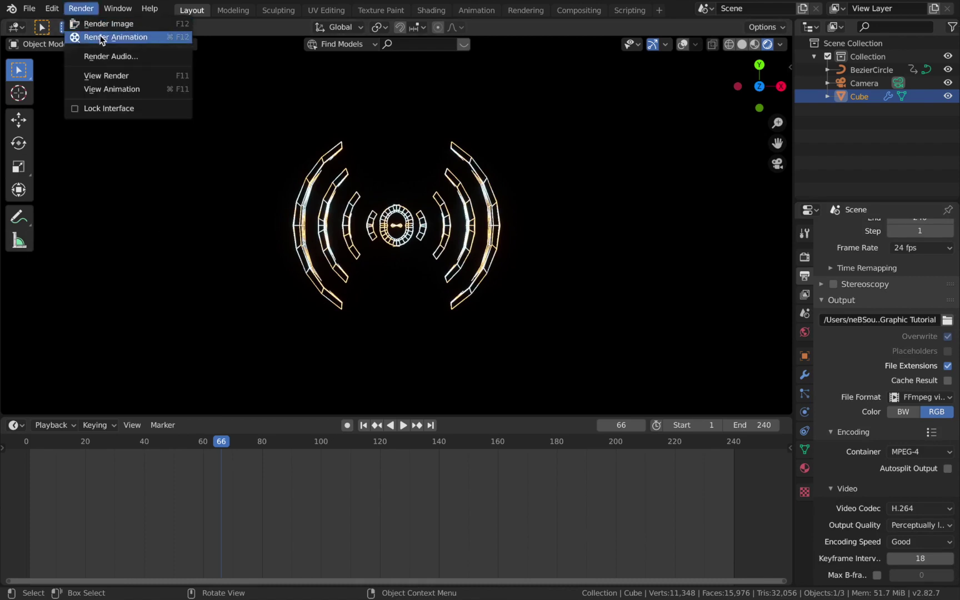